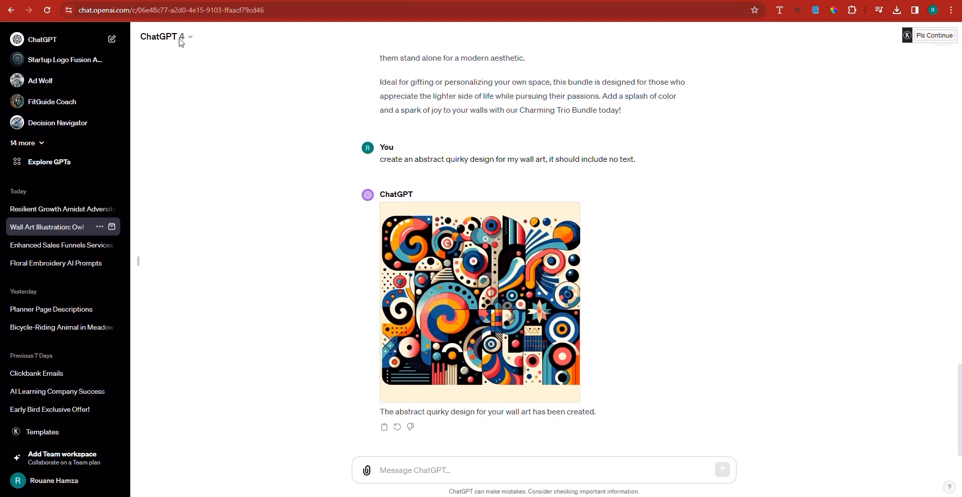
# Start a new ChatGPT chat, and launch the Leonardo.Ai app from leonardo.ai in a separate browser tab.
pyautogui.click(75, 39)
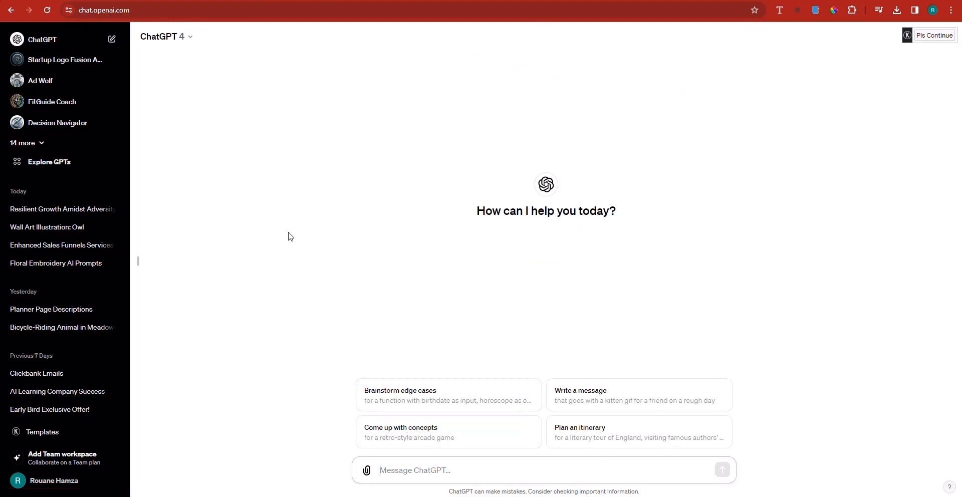
pyautogui.hotkey('ctrl', 't')
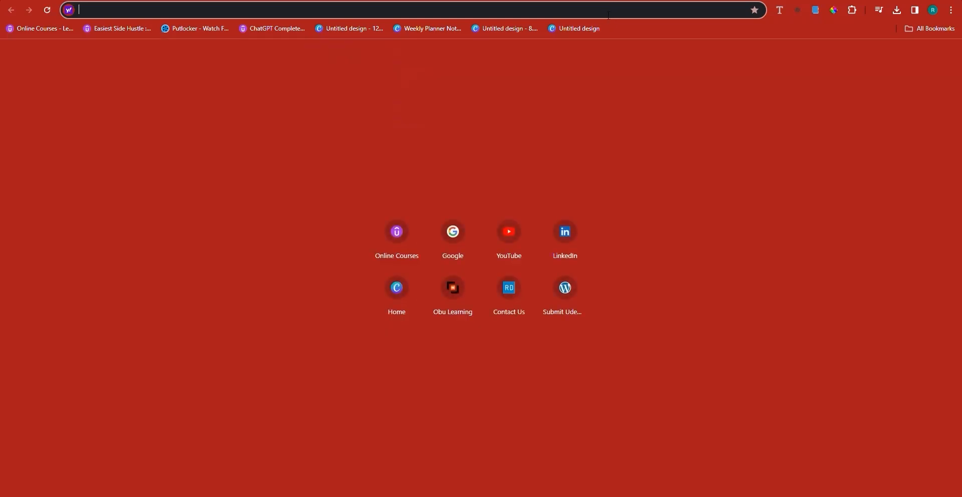
pyautogui.write('leo')
pyautogui.press('Return')
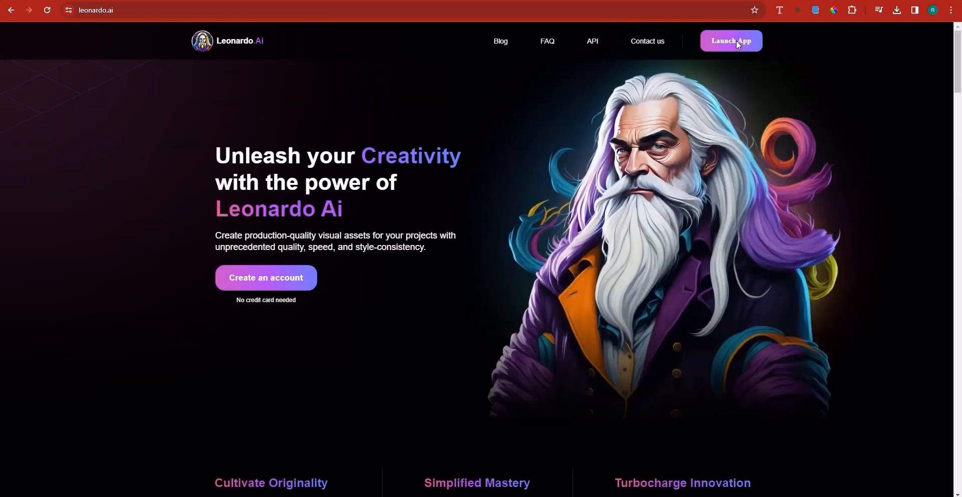
pyautogui.click(736, 41)
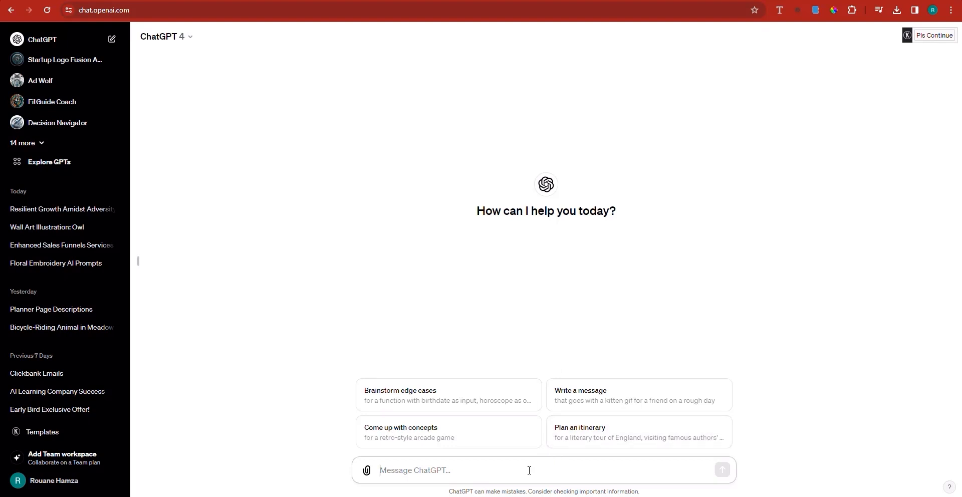
# Switch back to ChatGPT and begin the message with "I would like to create an etsy product, which a zoom background, so".
pyautogui.write('I wan')
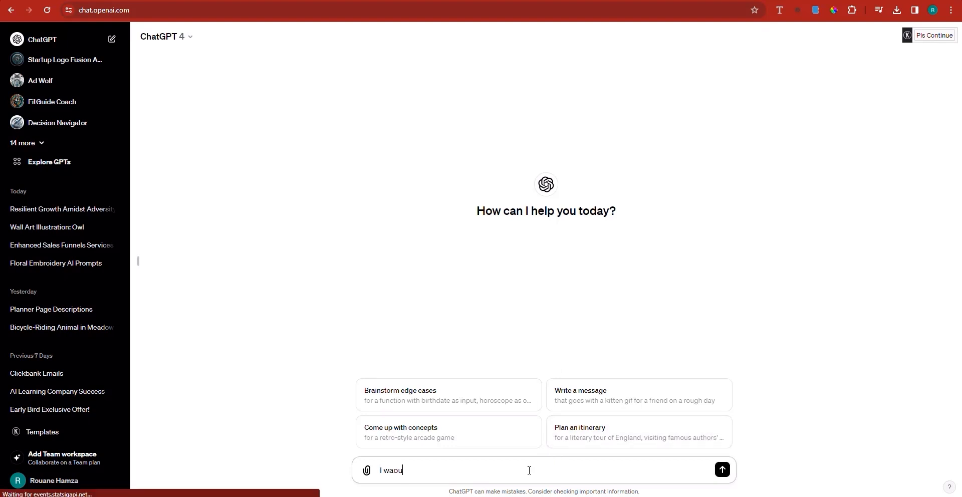
pyautogui.press('BackSpace')
pyautogui.press('BackSpace')
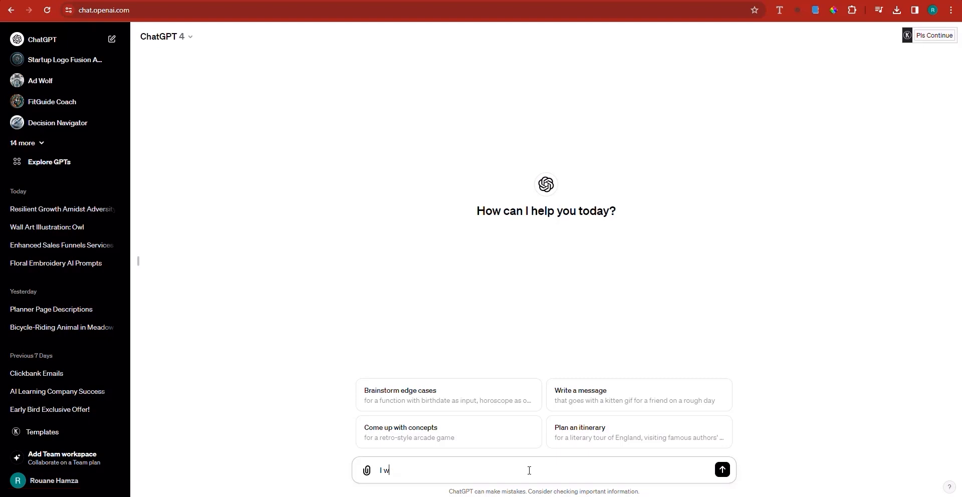
pyautogui.write('ould like to create an etsy product, which a')
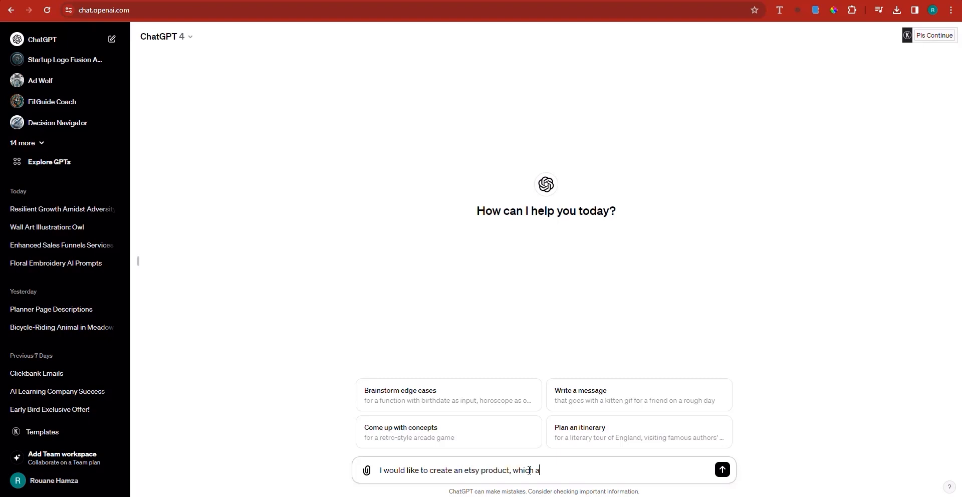
pyautogui.write(" zoom background, so it's an image of a ")
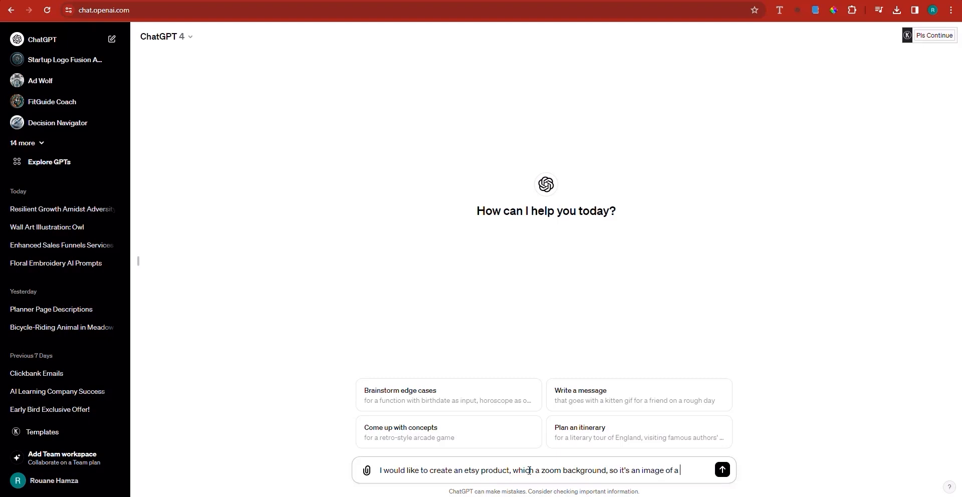
pyautogui.write('background tha')
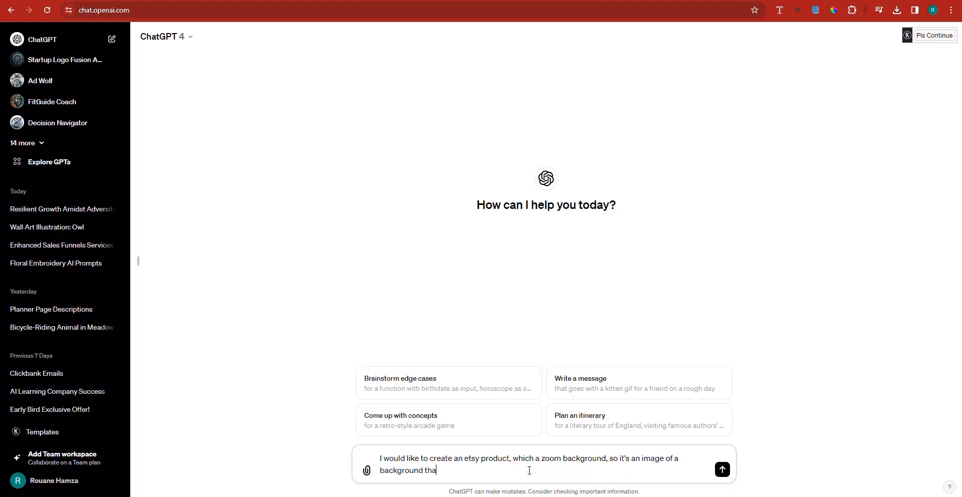
pyautogui.write('t the use can use in his zoom call')
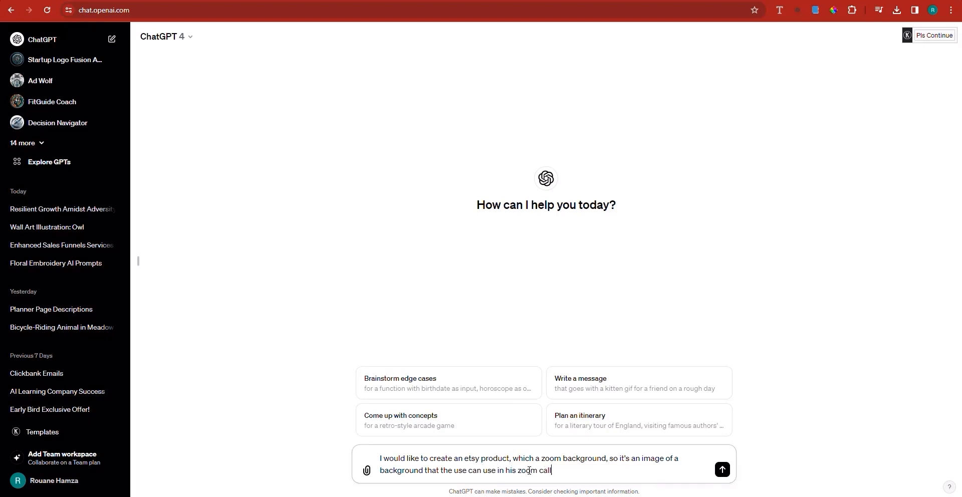
pyautogui.write('s, to show a background, and I w')
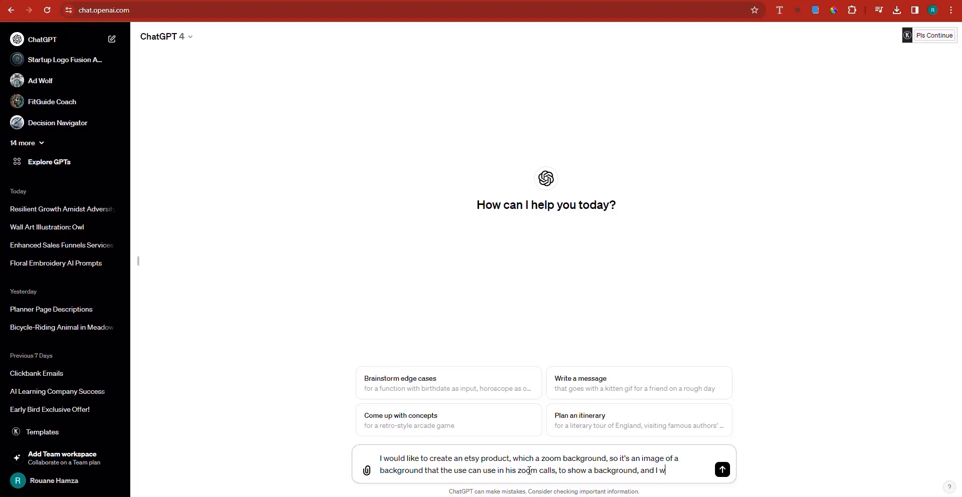
pyautogui.write('ant you to gener')
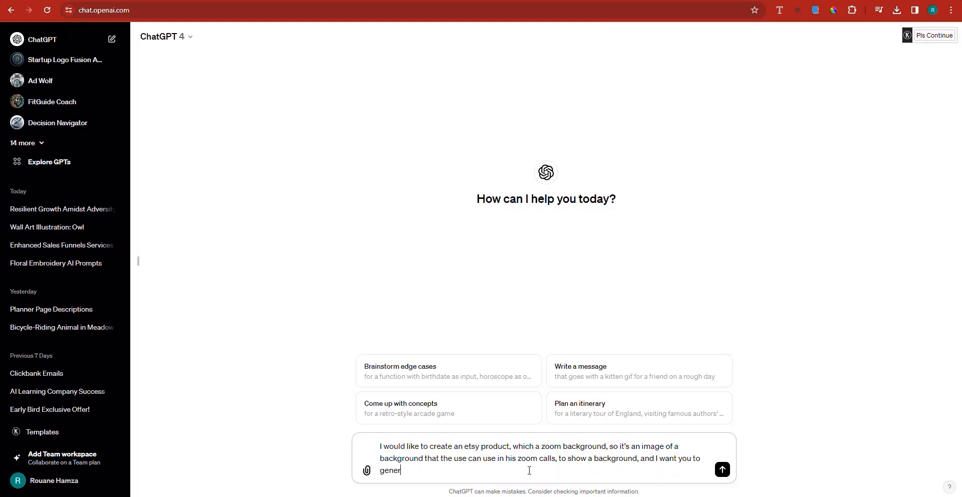
pyautogui.write('ate 3 simple ba')
# Finish the message with "I want you to generate 3 simple prompts ot generate 3 background images suitable for professional meetings." and send it.
pyautogui.press('BackSpace')
pyautogui.write('prompts ot genera')
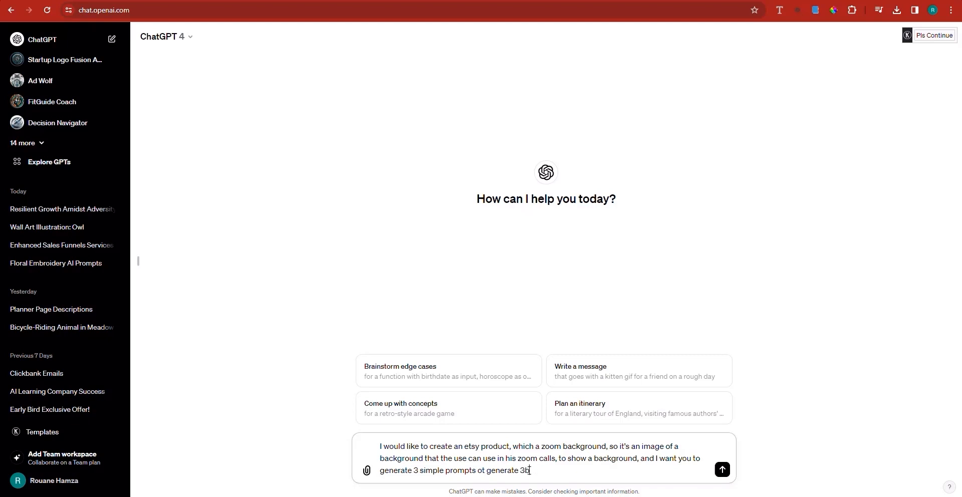
pyautogui.write('te 3 background images suitable for profes')
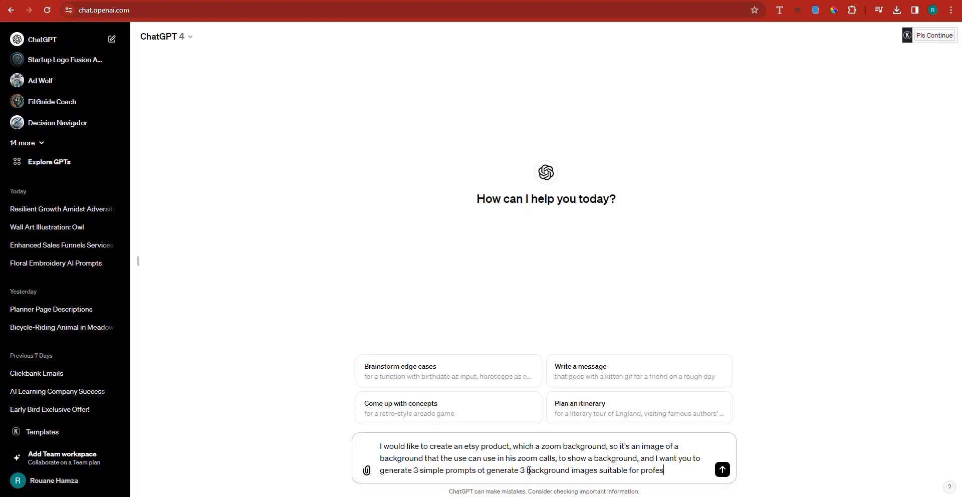
pyautogui.write('sional meetings.')
pyautogui.press('Return')
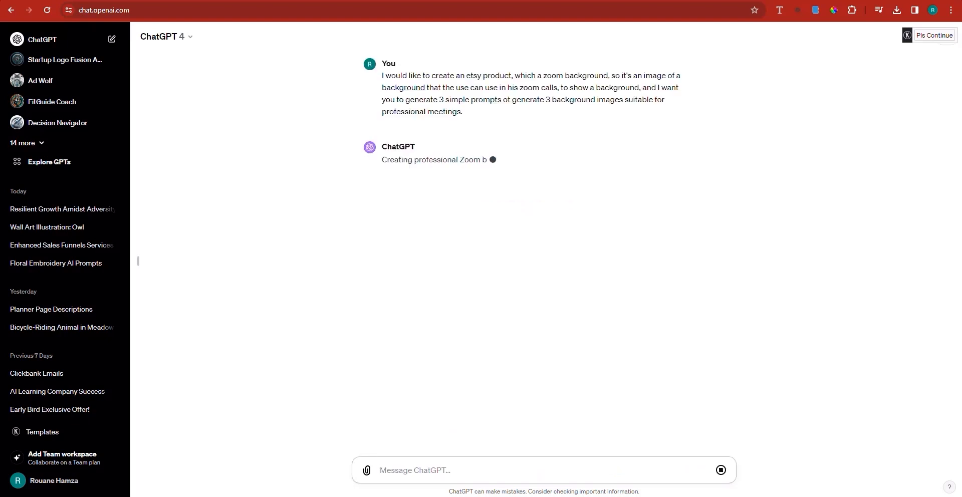
# Switch to Etsy and examine the styles, prices and ratings of the listings in the "zoom background" search results.
pyautogui.hotkey('ctrl', 'Tab')
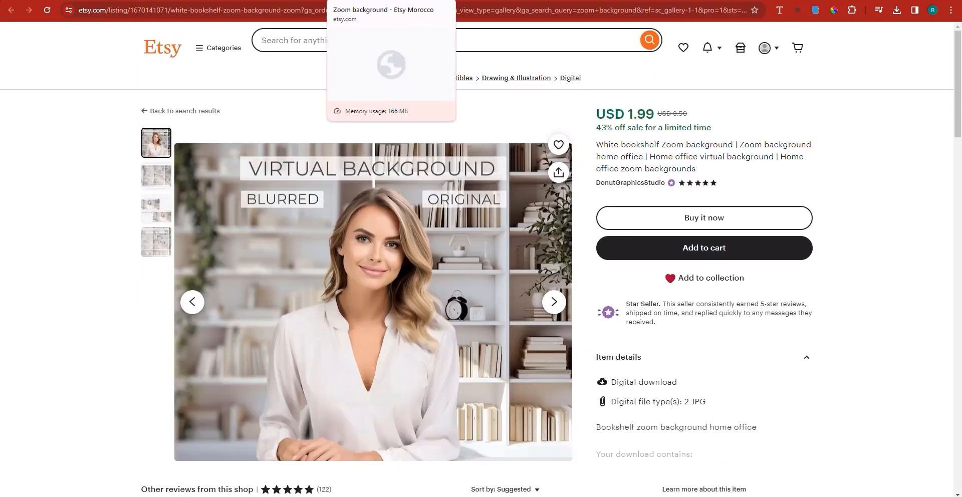
pyautogui.click(383, 1)
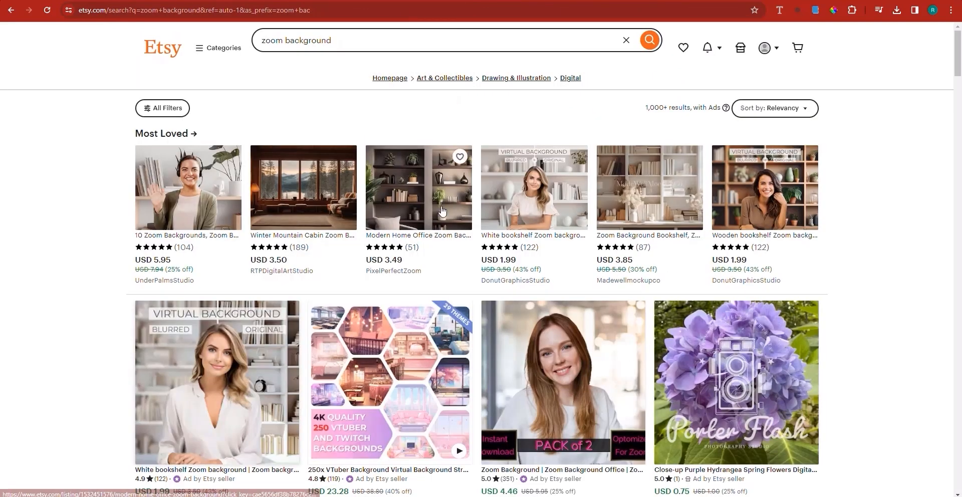
pyautogui.scroll(-3, 573, 245)
pyautogui.scroll(-7, 573, 246)
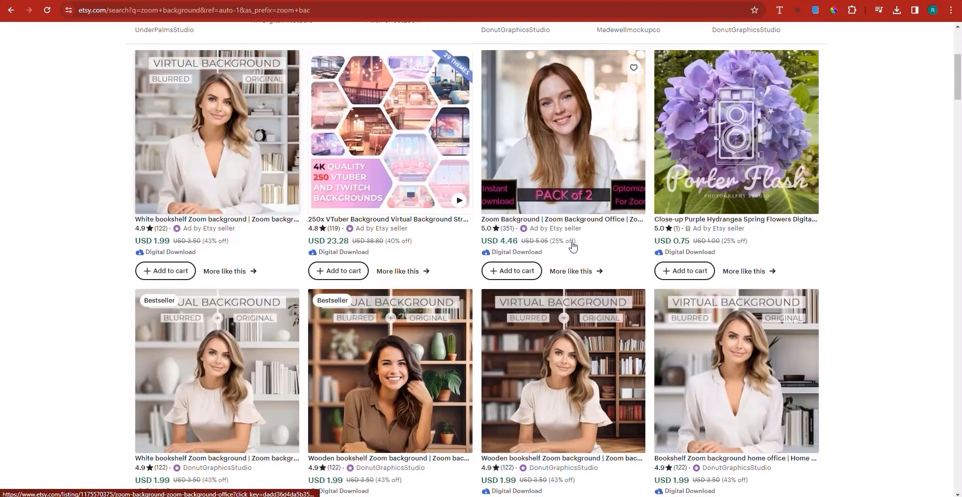
pyautogui.scroll(-4, 573, 246)
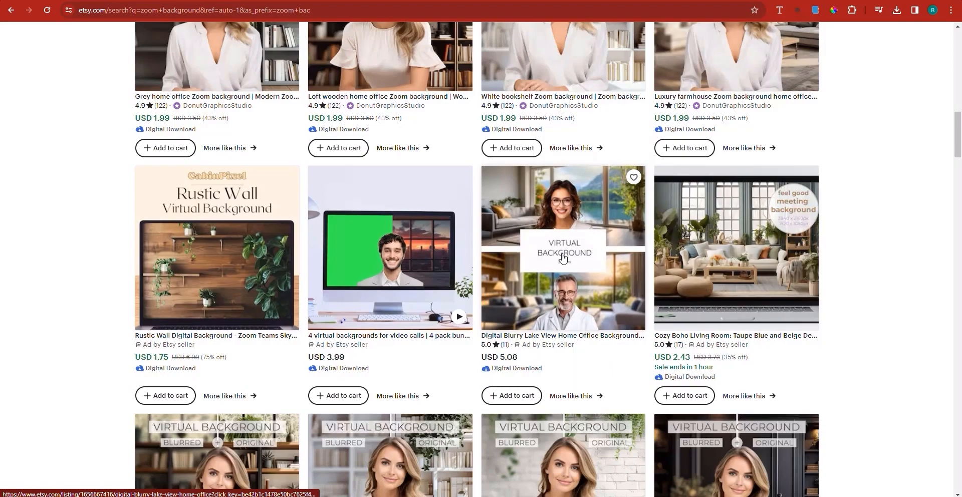
pyautogui.scroll(-10, 563, 257)
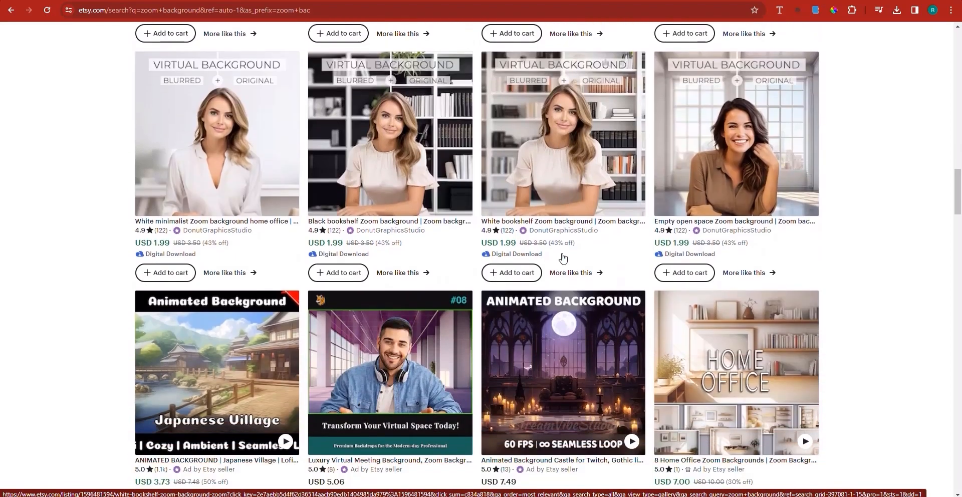
pyautogui.scroll(-2, 563, 257)
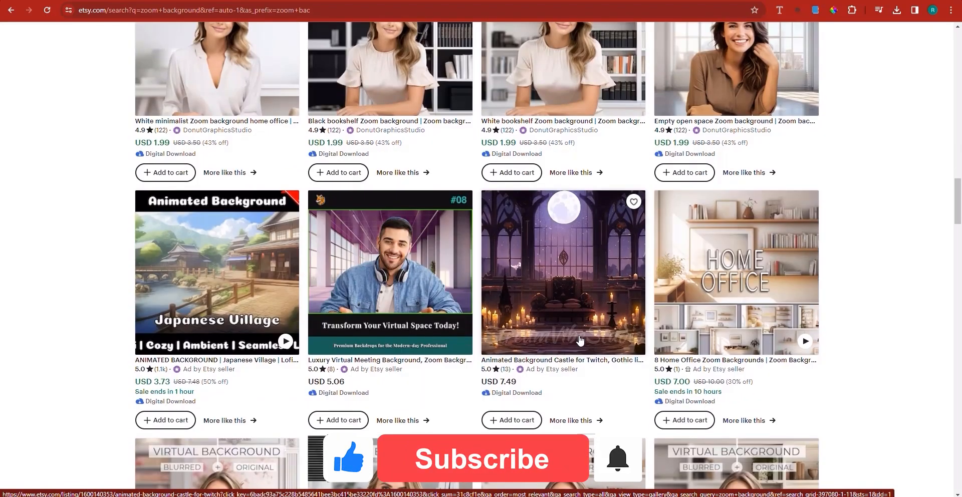
pyautogui.scroll(-3, 851, 276)
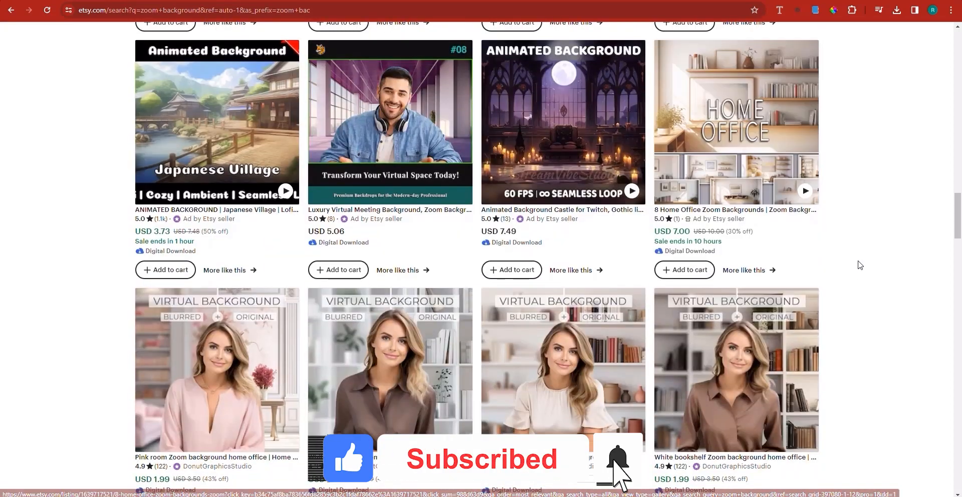
pyautogui.scroll(-10, 862, 263)
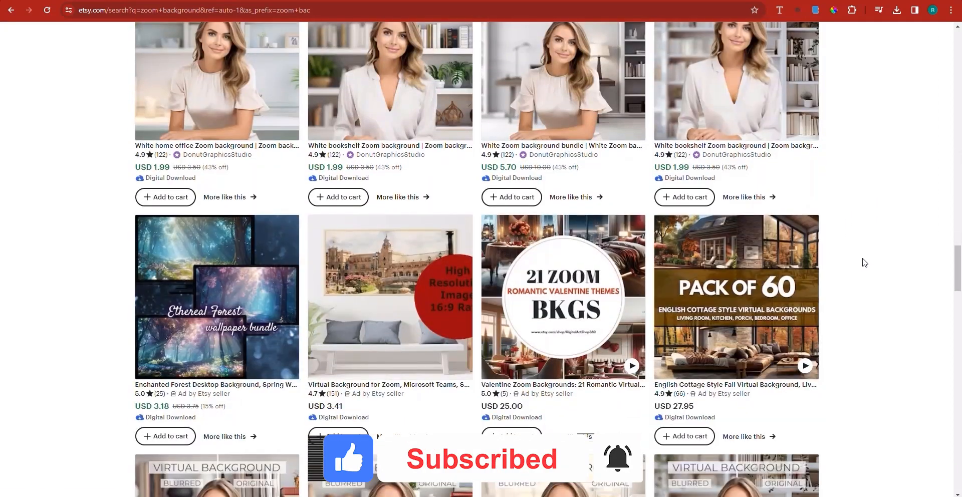
pyautogui.scroll(-15, 864, 262)
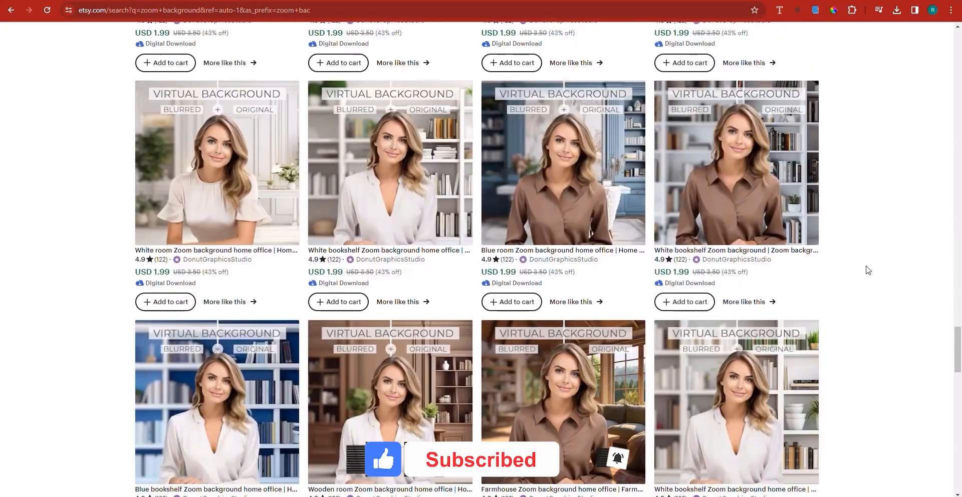
pyautogui.scroll(-7, 867, 270)
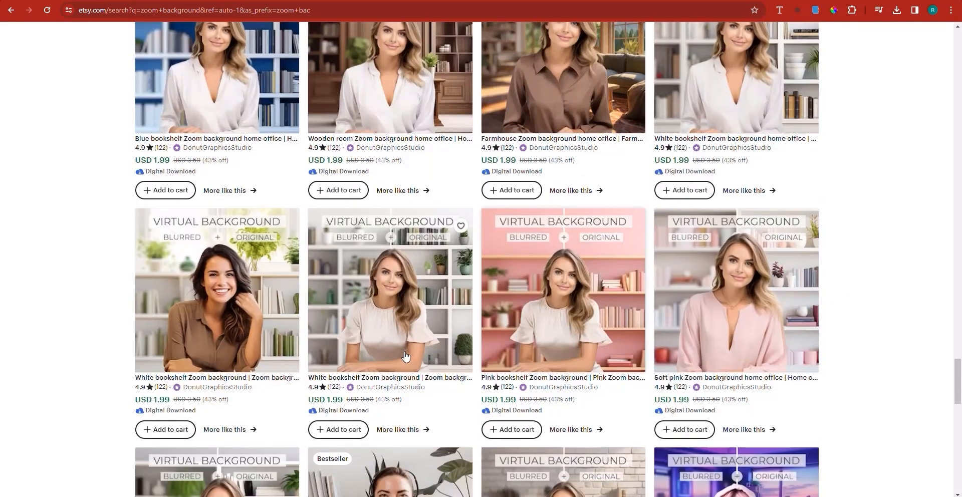
pyautogui.scroll(-4, 424, 336)
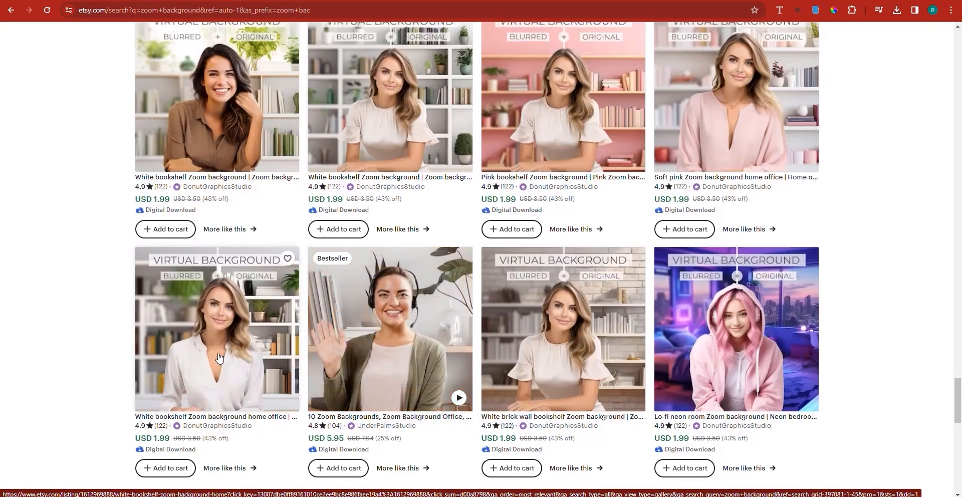
pyautogui.scroll(-4, 228, 355)
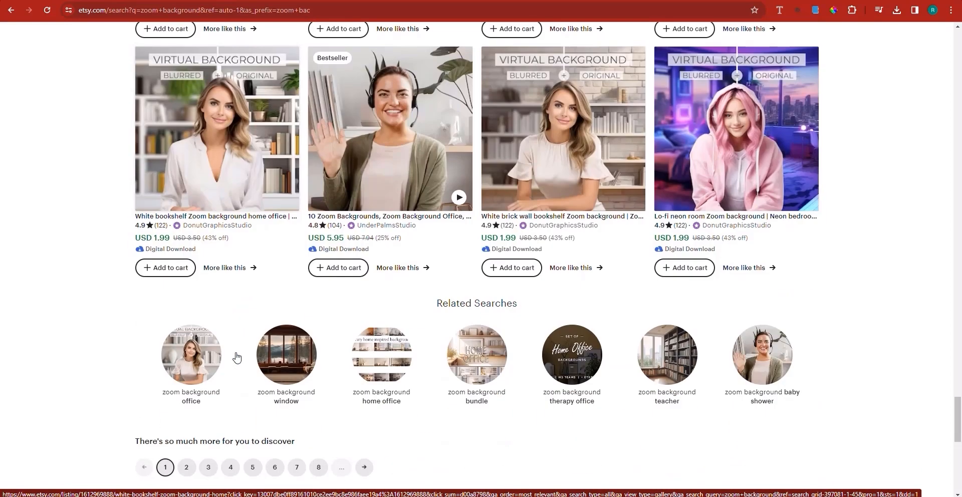
pyautogui.scroll(7, 294, 301)
pyautogui.scroll(15, 295, 301)
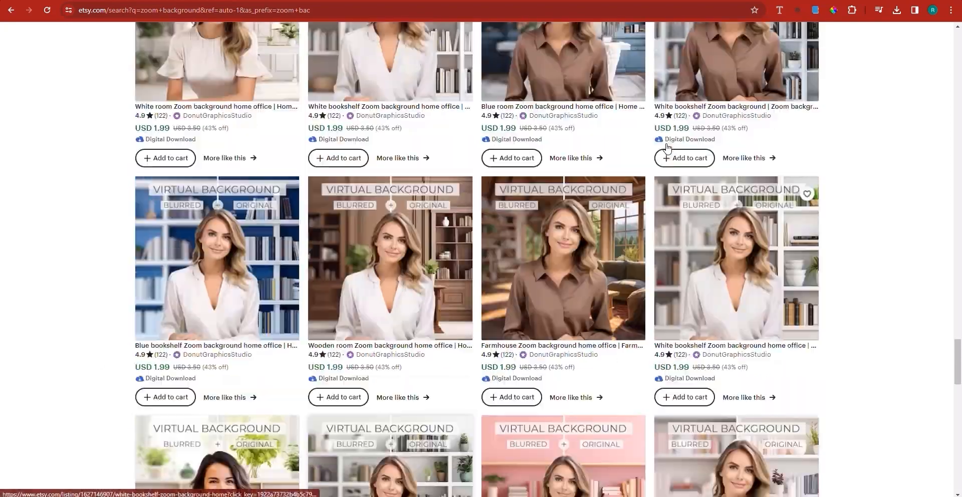
pyautogui.scroll(14, 657, 159)
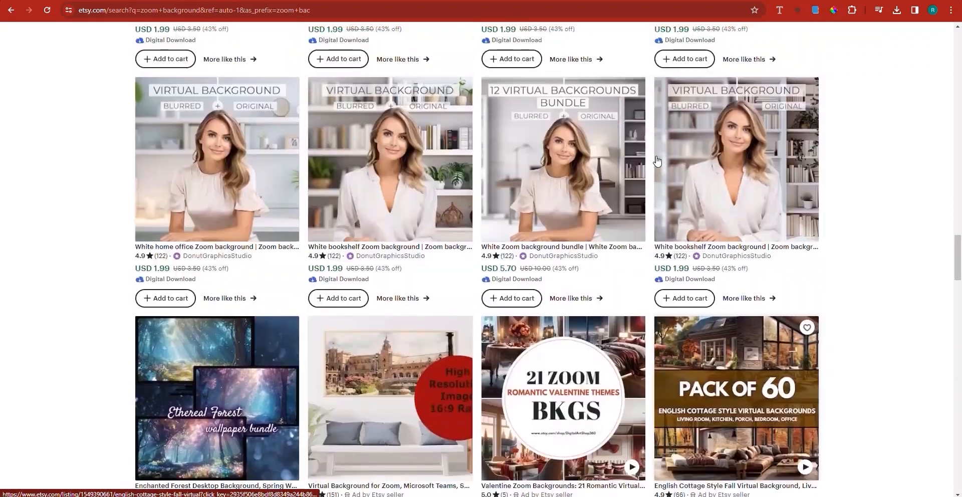
pyautogui.scroll(20, 207, 264)
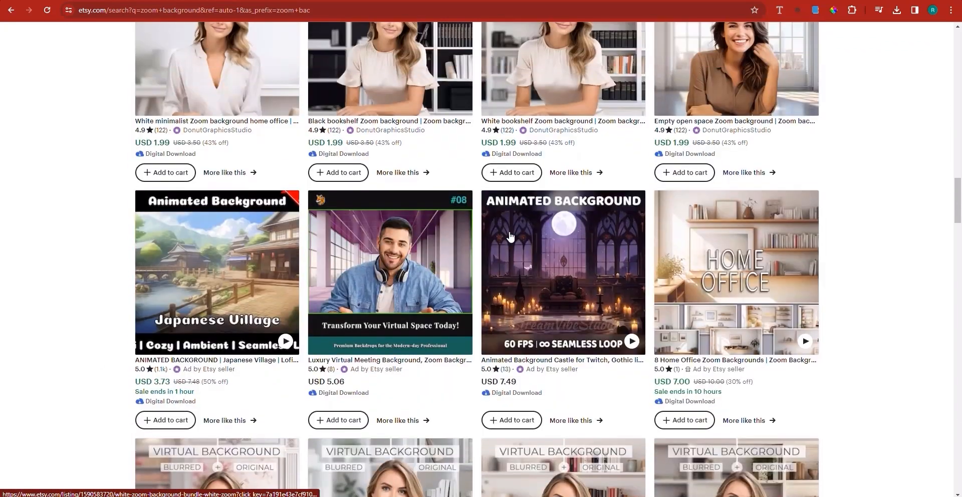
pyautogui.scroll(7, 510, 236)
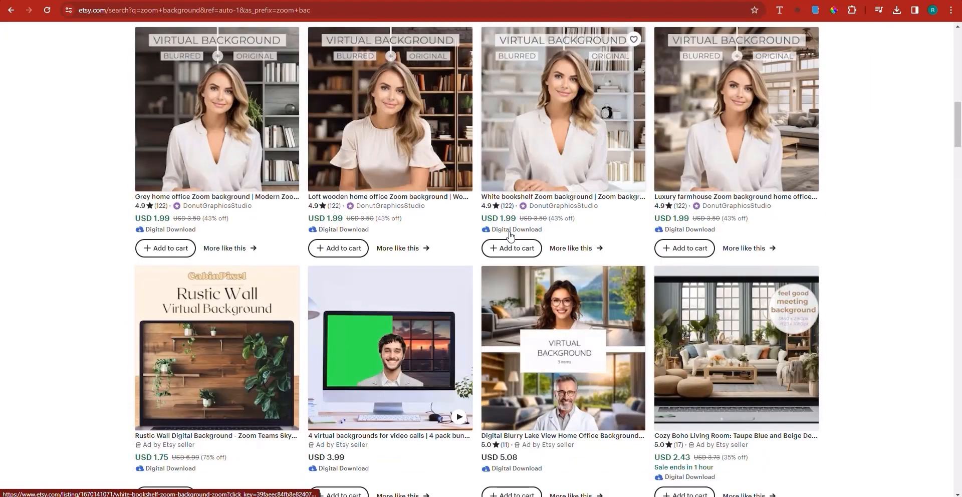
pyautogui.scroll(5, 510, 235)
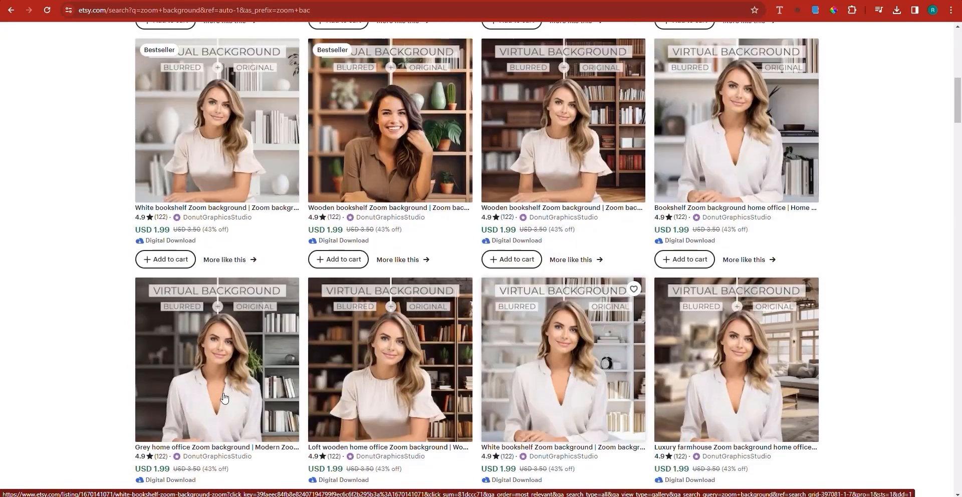
pyautogui.scroll(4, 510, 236)
# From the white bookshelf Zoom background listing, open the DonutGraphicsStudio shop in a separate tab and look through its items.
pyautogui.click(400, 1)
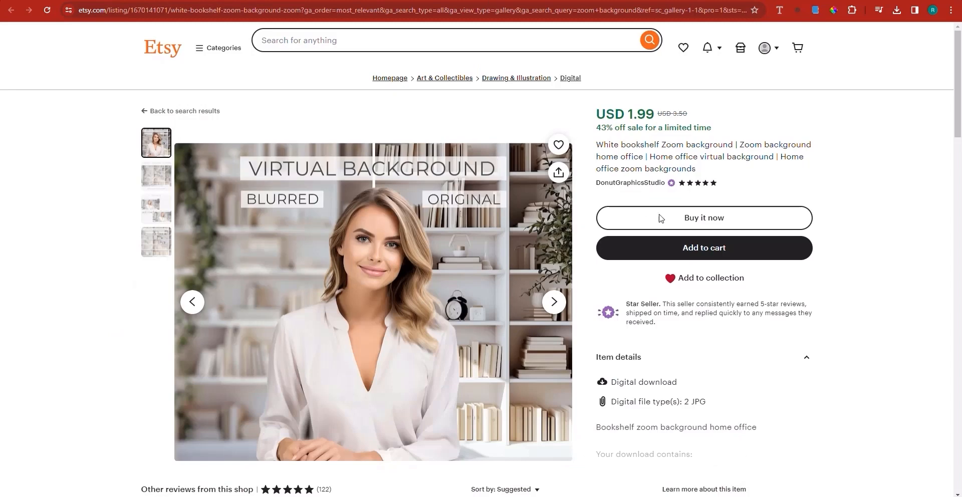
pyautogui.rightClick(647, 186)
pyautogui.click(595, 31)
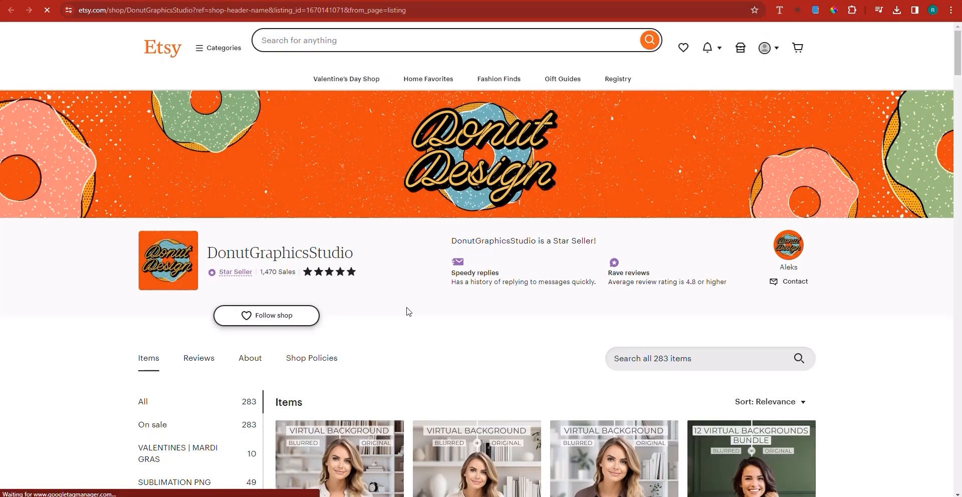
pyautogui.scroll(-2, 395, 316)
pyautogui.scroll(-3, 323, 260)
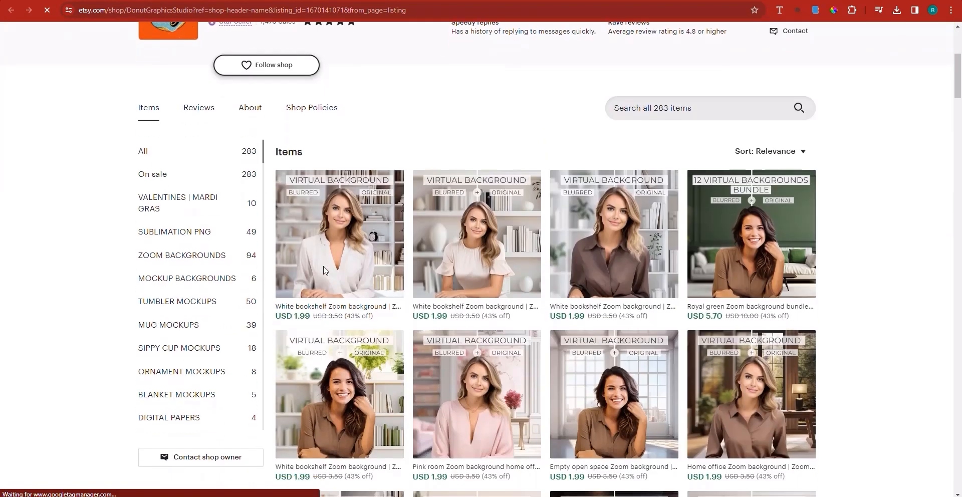
# Examine the DonutGraphicsStudio shop's sales, rating and range of Zoom background items on its first page.
pyautogui.scroll(3, 323, 270)
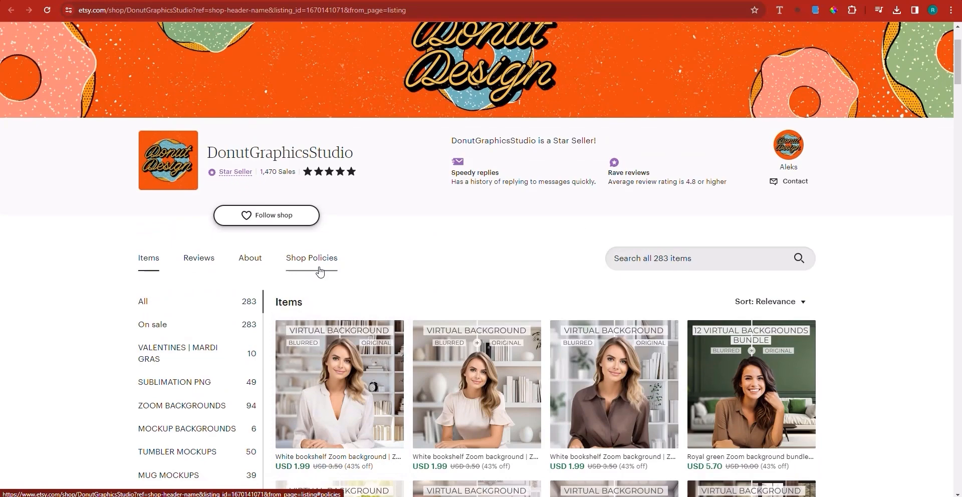
pyautogui.scroll(-6, 320, 273)
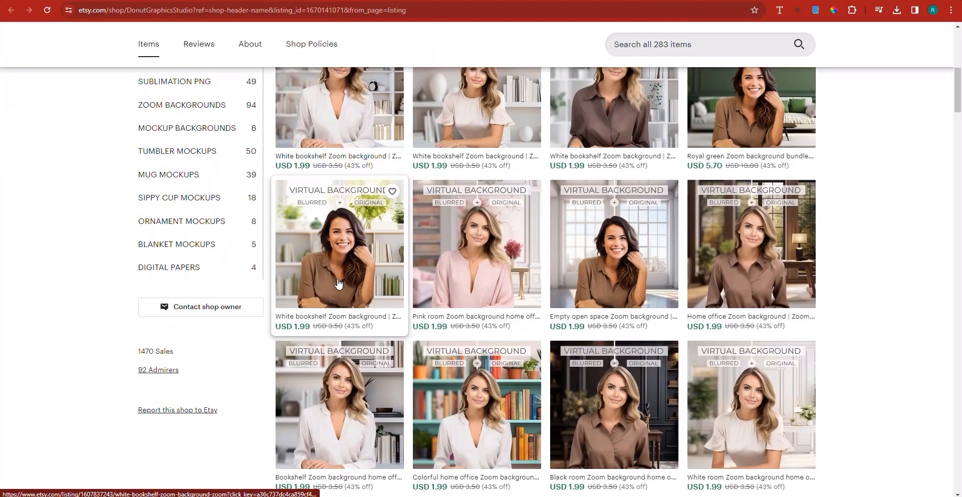
pyautogui.scroll(-12, 571, 213)
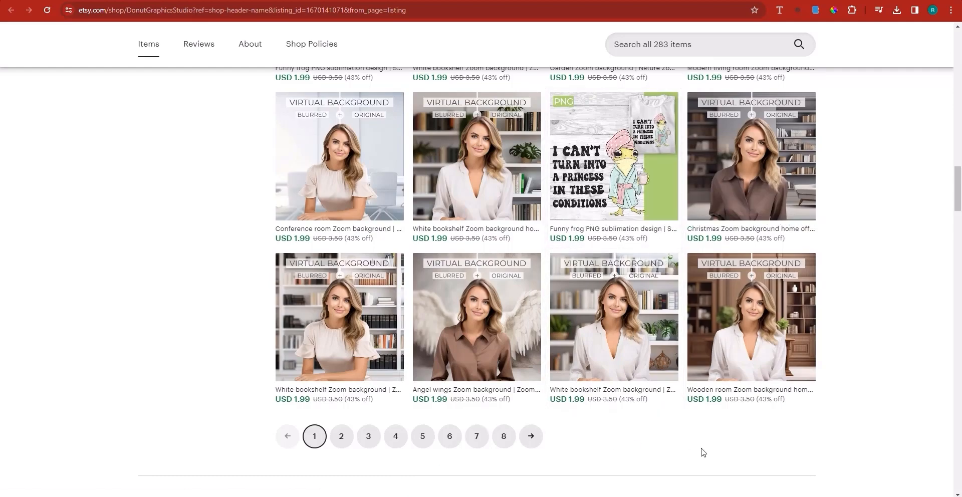
pyautogui.scroll(20, 702, 452)
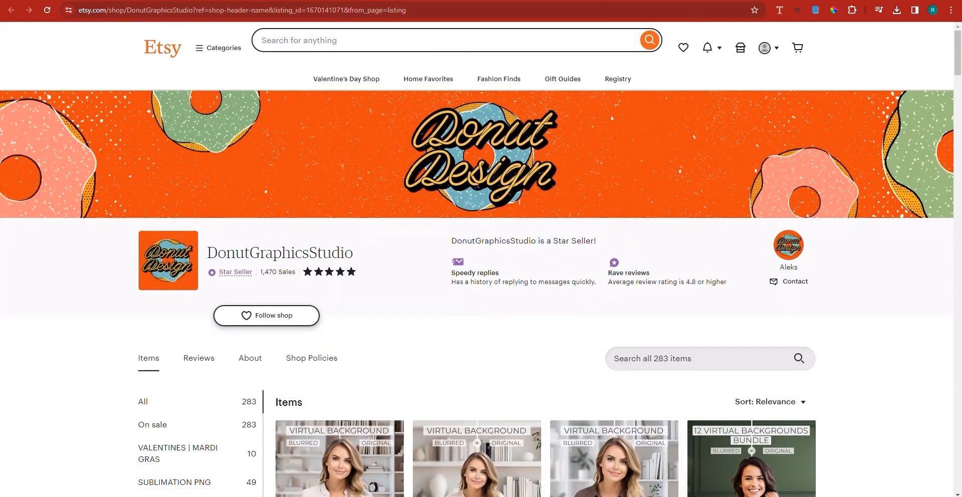
# Switch to ChatGPT and copy the full "Modern Home Office" prompt from the reply.
pyautogui.click(300, 0)
pyautogui.scroll(1, 437, 264)
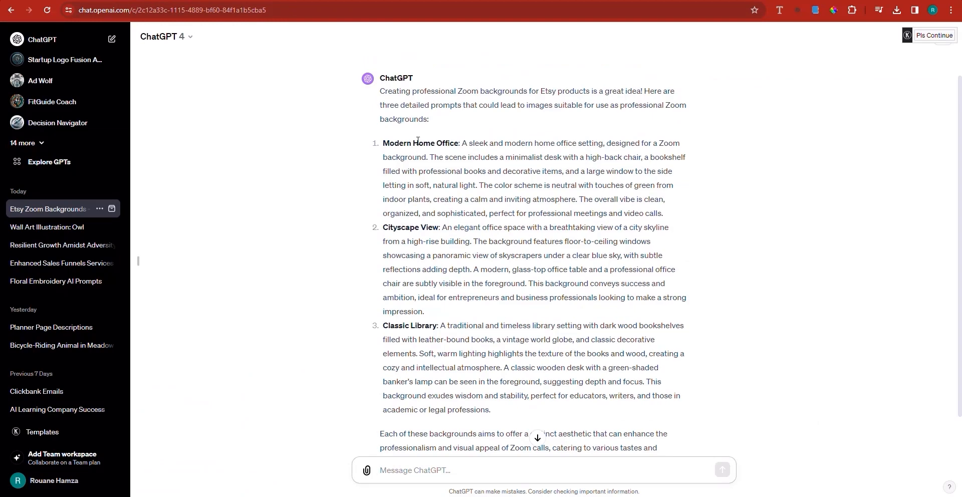
pyautogui.doubleClick(385, 144)
pyautogui.moveTo(385, 144); pyautogui.dragTo(456, 172)
pyautogui.moveTo(387, 141); pyautogui.dragTo(668, 210)
pyautogui.rightClick(659, 217)
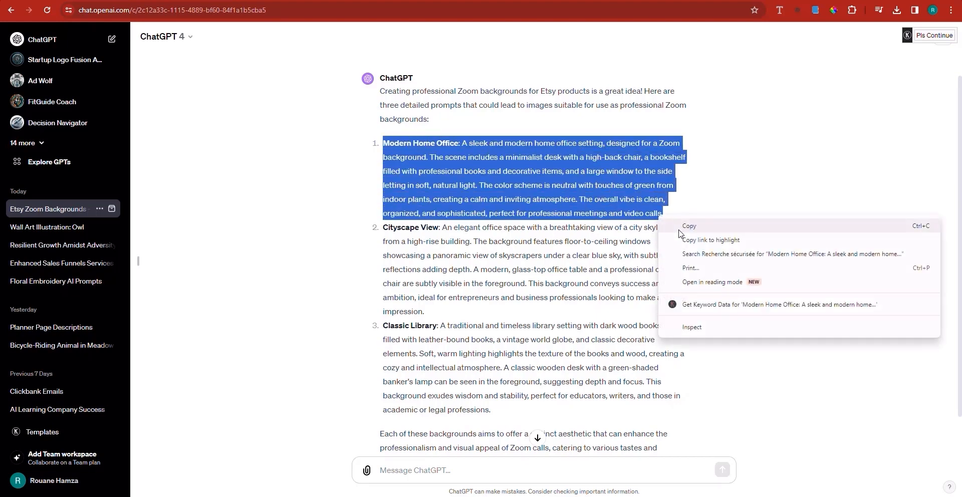
pyautogui.click(679, 226)
# Switch to Leonardo.Ai, dismiss the Universal Upscaler announcement and open the Image Generation tool.
pyautogui.click(764, 0)
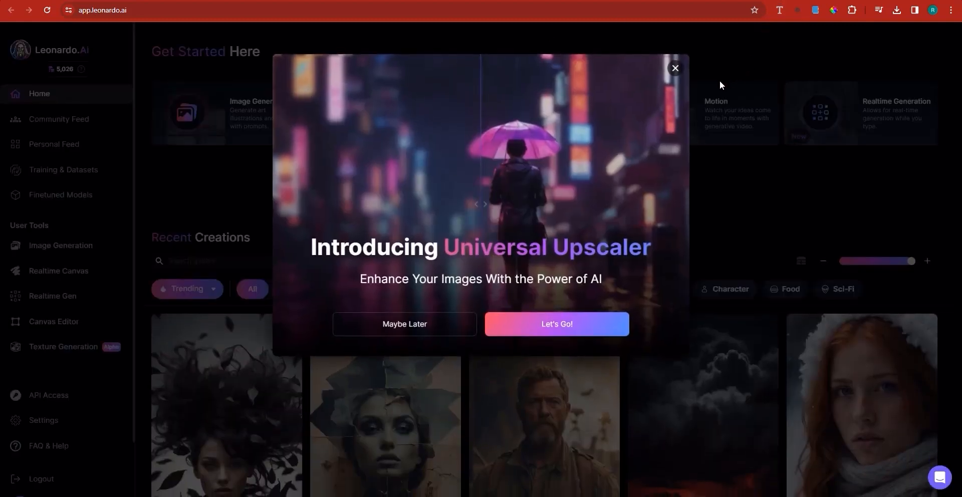
pyautogui.click(758, 62)
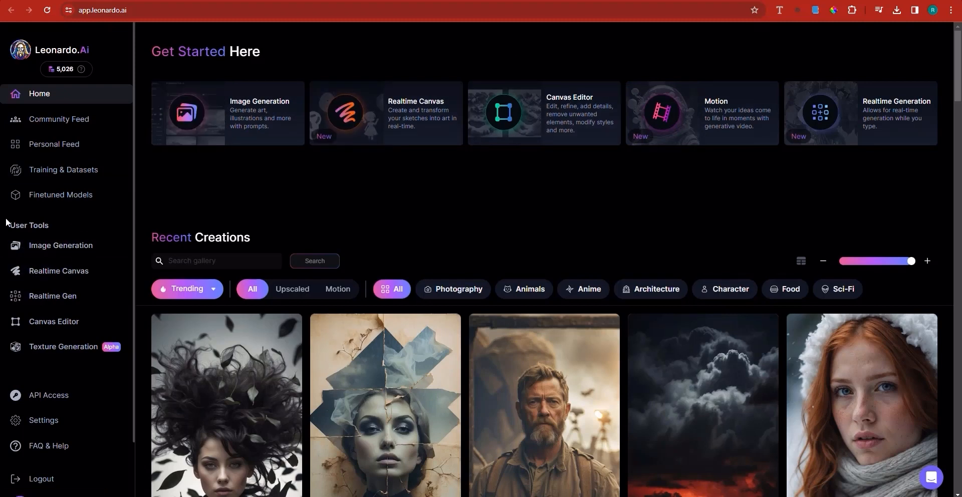
pyautogui.click(63, 247)
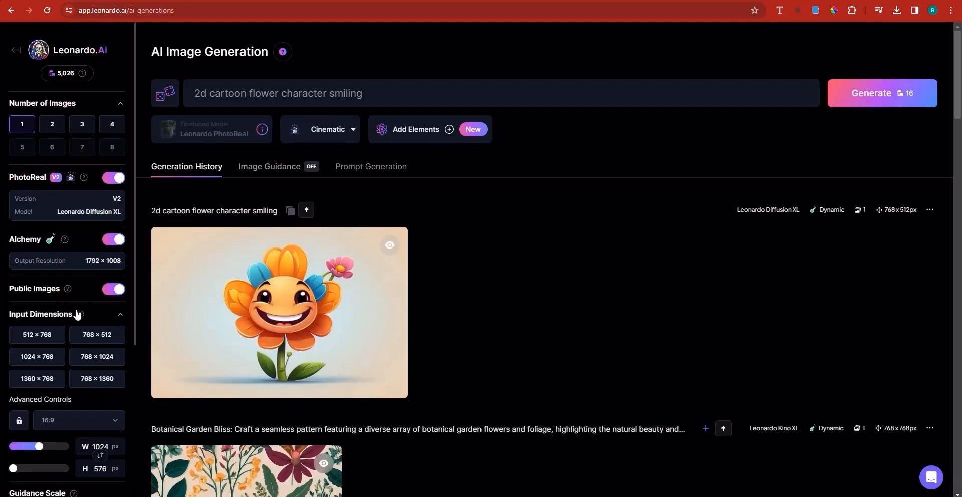
# Choose the 16:9 aspect ratio and replace the existing image prompt with the copied "Modern Home Office" text.
pyautogui.click(79, 427)
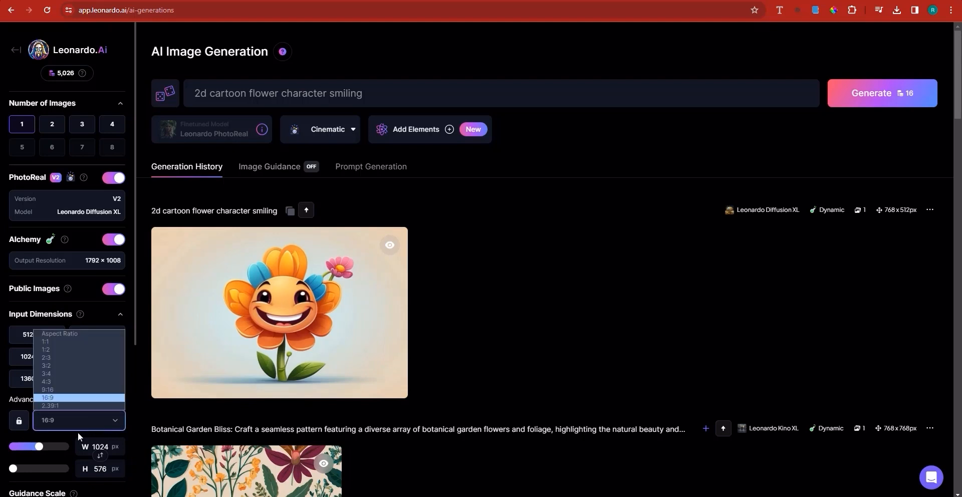
pyautogui.click(73, 398)
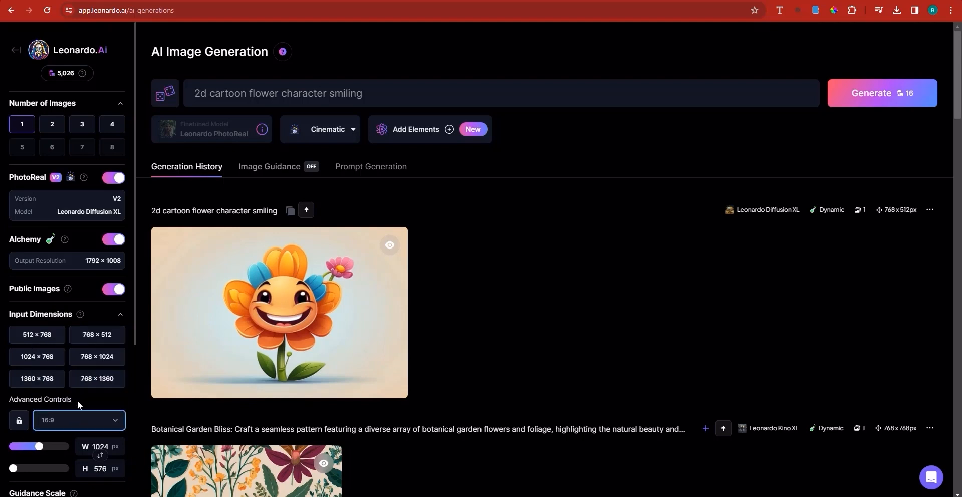
pyautogui.doubleClick(270, 94)
pyautogui.click(271, 94)
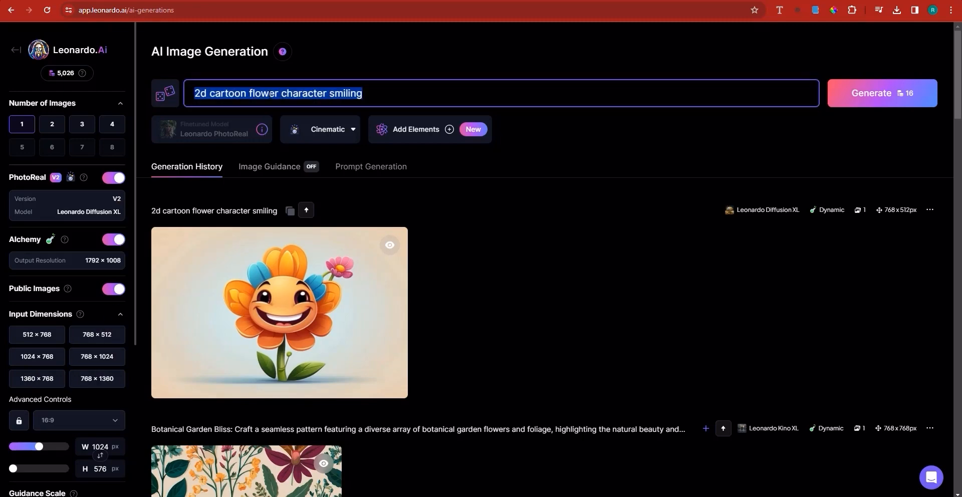
pyautogui.hotkey('ctrl', 'v')
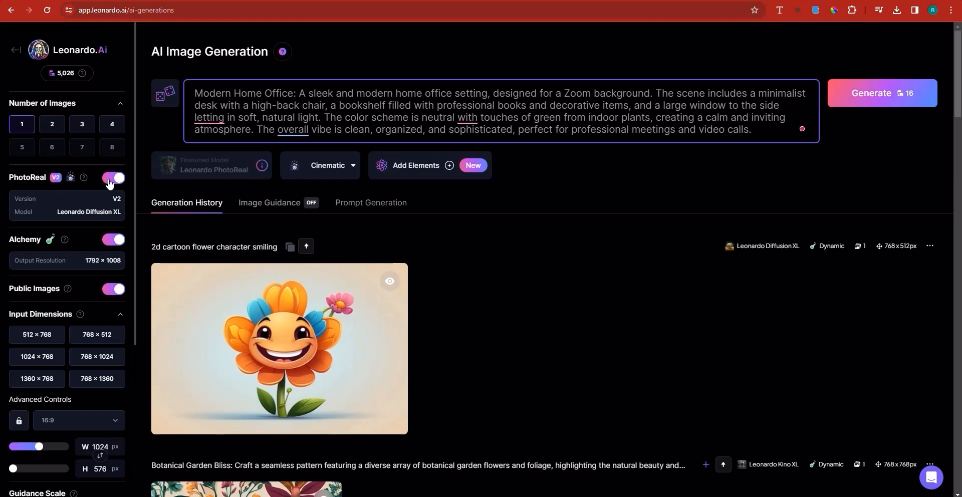
pyautogui.click(111, 180)
pyautogui.click(219, 176)
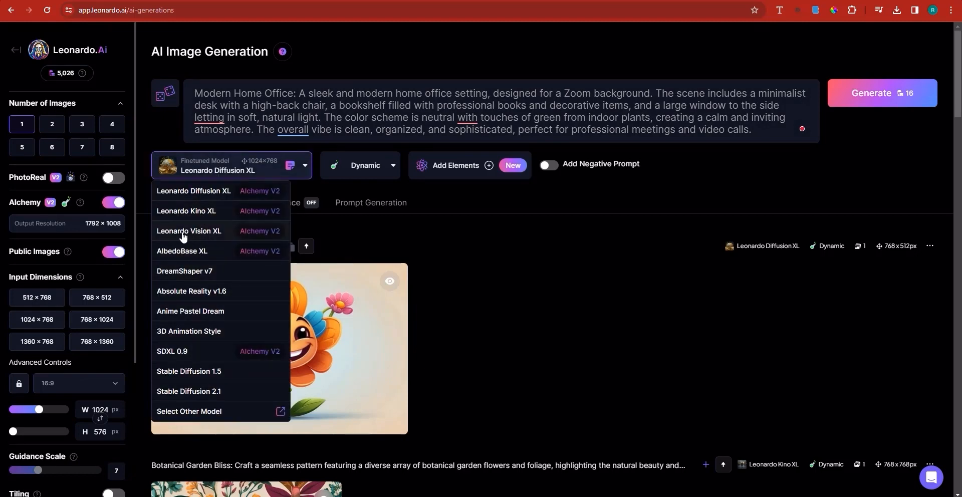
pyautogui.click(121, 186)
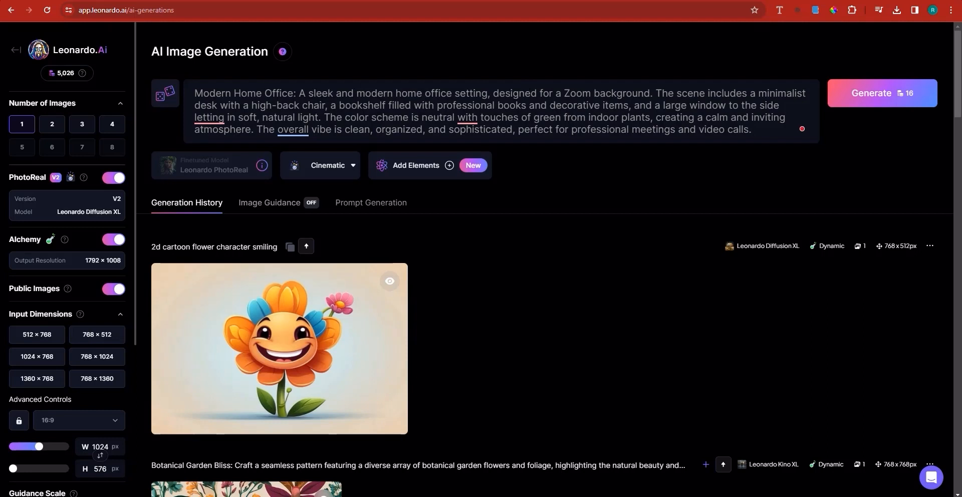
# Remove "designed for a Zoom" from the prompt so it reads "setting, background", and generate the home office image.
pyautogui.doubleClick(635, 94)
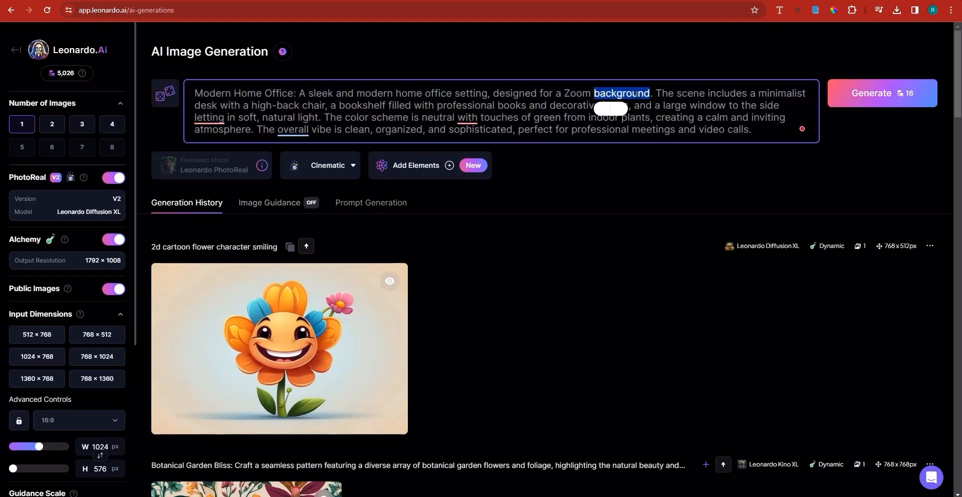
pyautogui.doubleClick(583, 93)
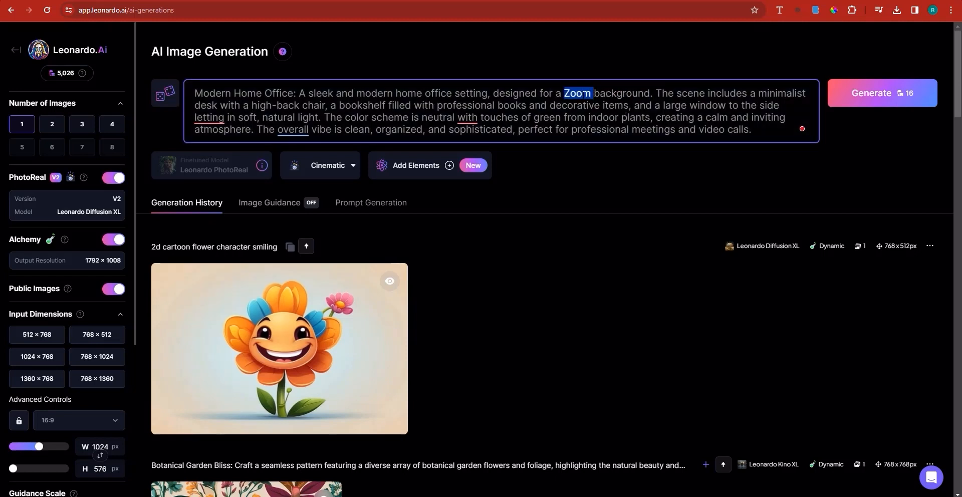
pyautogui.press('BackSpace')
pyautogui.press('BackSpace')
pyautogui.press('BackSpace')
pyautogui.press('BackSpace')
pyautogui.press('BackSpace')
pyautogui.press('BackSpace')
pyautogui.press('BackSpace')
pyautogui.press('BackSpace')
pyautogui.press('BackSpace')
pyautogui.press('BackSpace')
pyautogui.press('BackSpace')
pyautogui.press('BackSpace')
pyautogui.press('BackSpace')
pyautogui.press('BackSpace')
pyautogui.press('BackSpace')
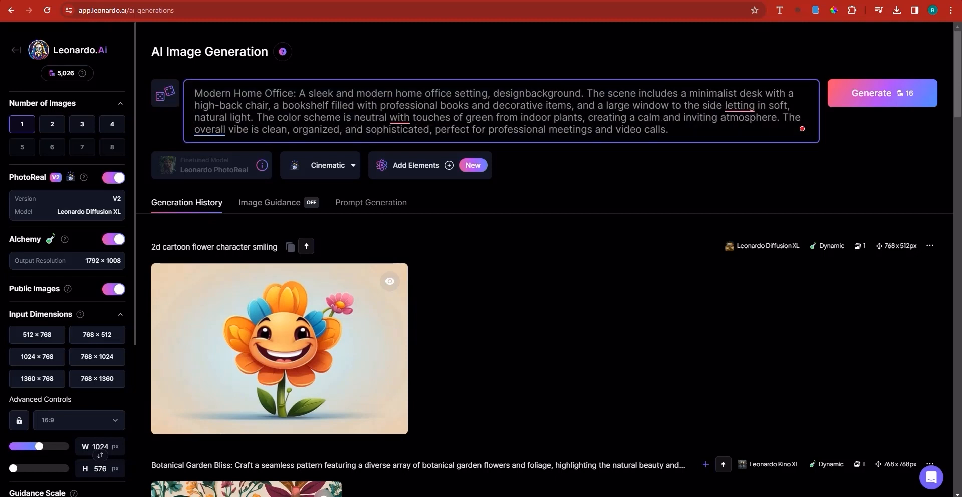
pyautogui.press('BackSpace')
pyautogui.press('BackSpace')
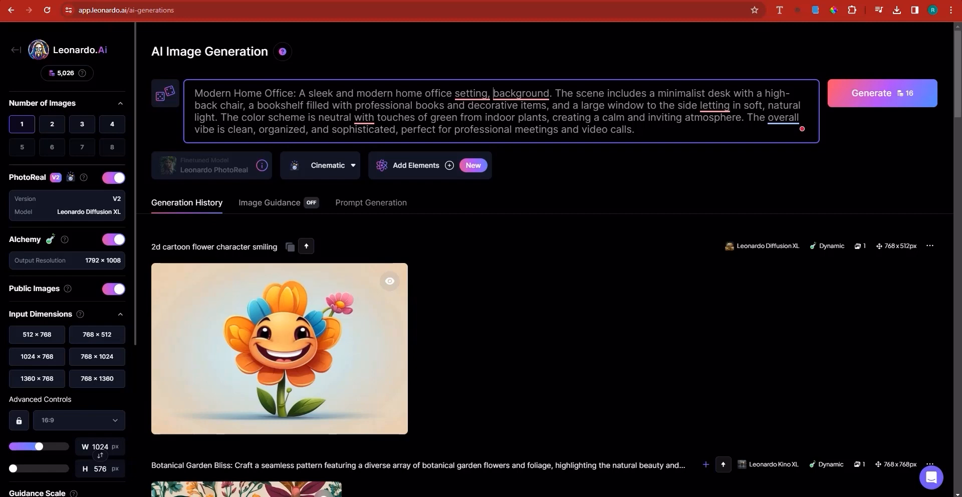
pyautogui.click(878, 98)
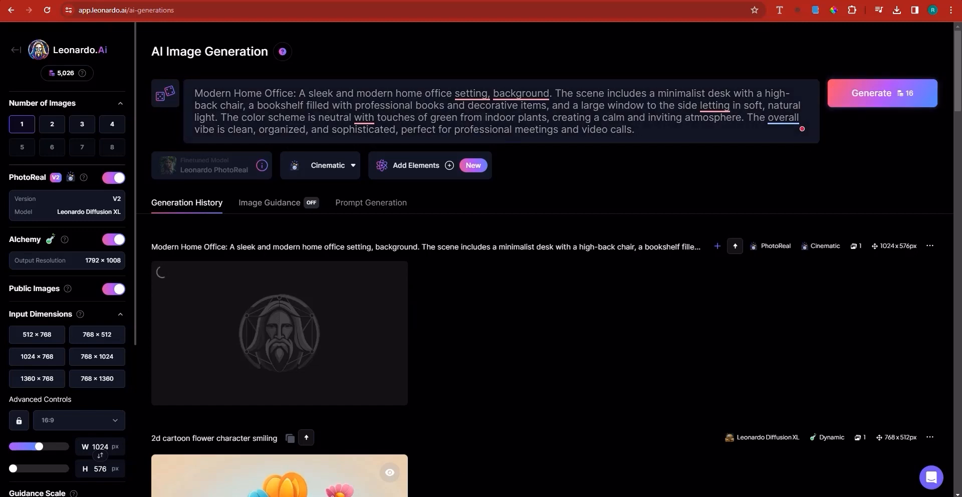
# Switch to ChatGPT and copy the full "Cityscape View" prompt.
pyautogui.hotkey('ctrl', 'Tab')
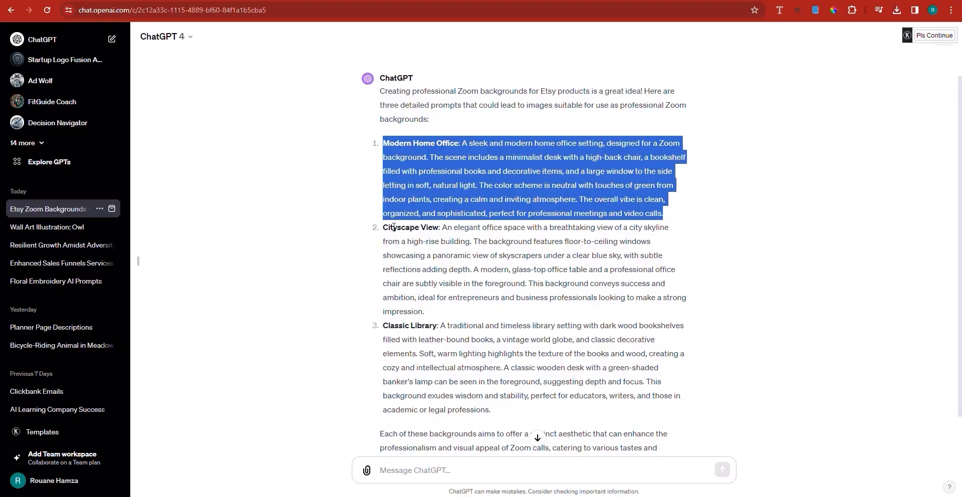
pyautogui.moveTo(382, 229); pyautogui.dragTo(440, 312)
pyautogui.rightClick(465, 284)
pyautogui.click(484, 291)
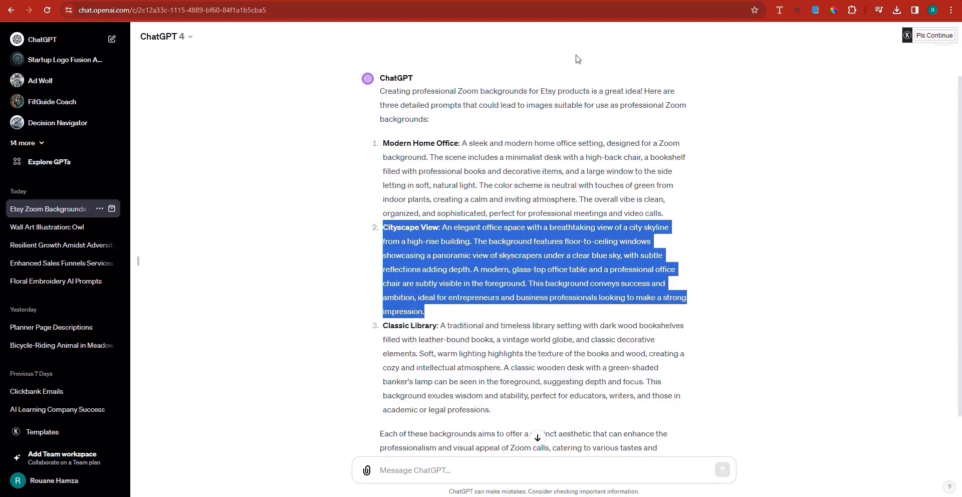
# Back in Leonardo.Ai, replace the image prompt with the copied "Cityscape View" text and generate the image.
pyautogui.hotkey('ctrl', 'Tab')
pyautogui.click(406, 100)
pyautogui.hotkey('ctrl', 'a')
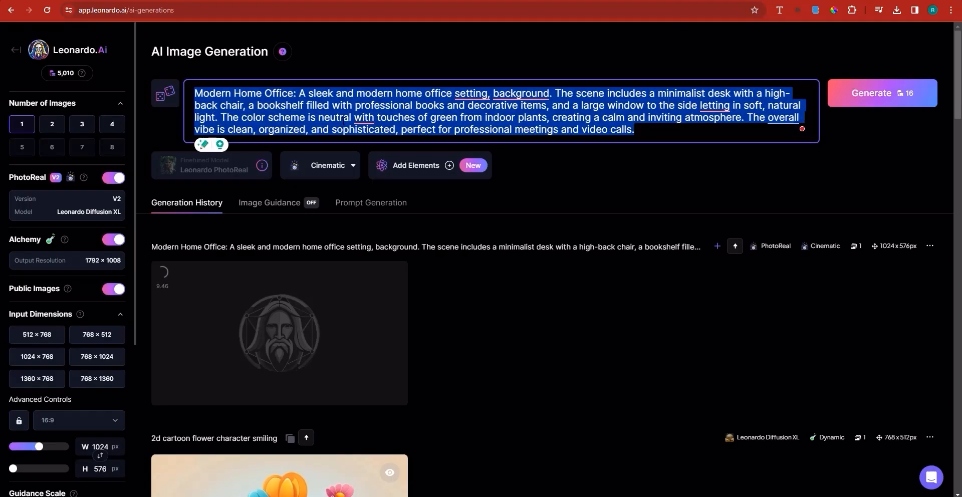
pyautogui.hotkey('ctrl', 'v')
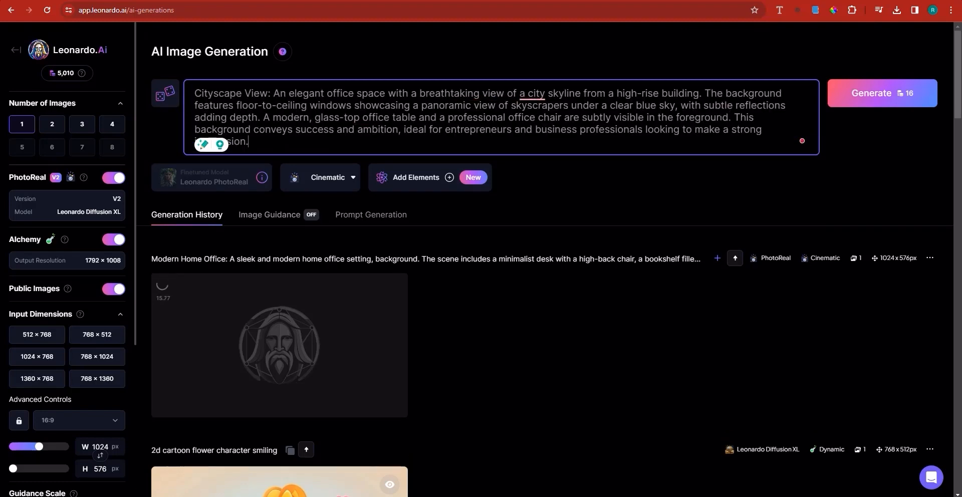
pyautogui.click(874, 102)
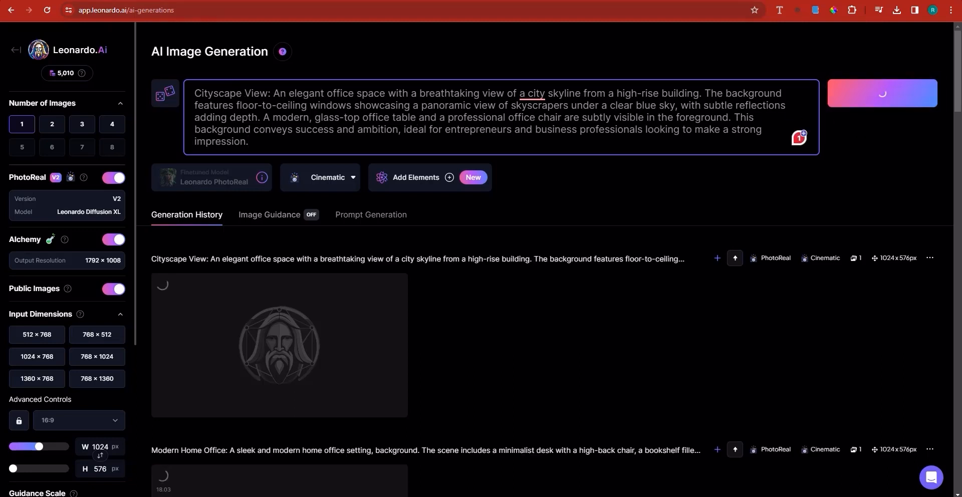
# Switch to ChatGPT and copy the full "Classic Library" prompt.
pyautogui.hotkey('ctrl', 'shift', 'Tab')
pyautogui.scroll(-1, 500, 388)
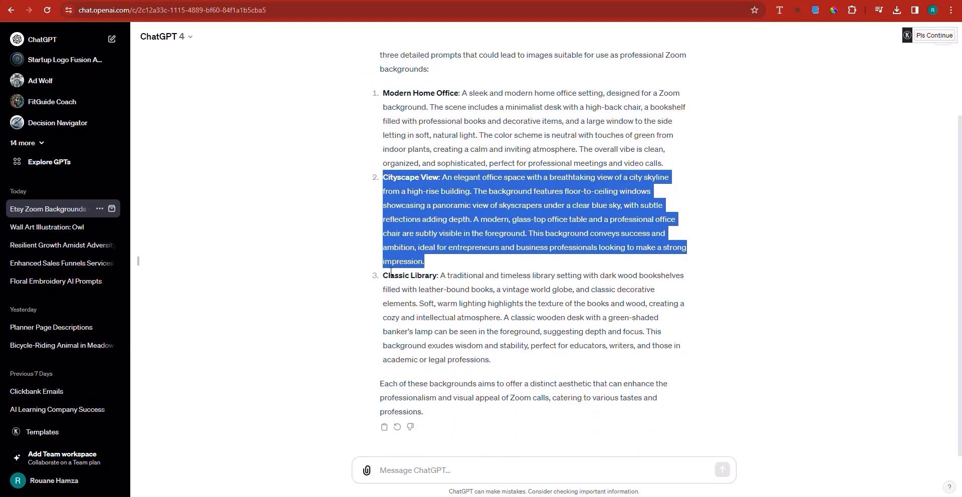
pyautogui.moveTo(384, 275); pyautogui.dragTo(536, 360)
pyautogui.rightClick(503, 330)
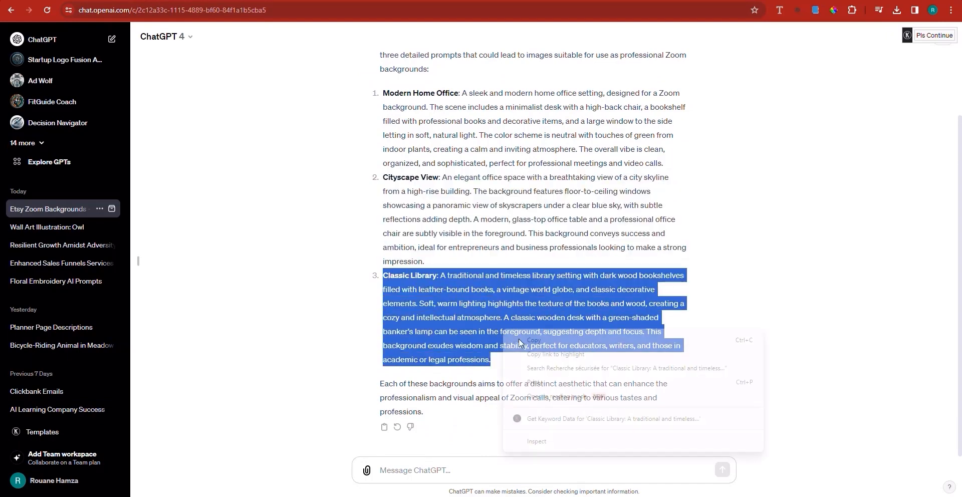
pyautogui.click(527, 341)
# Back in Leonardo.Ai, replace the image prompt with the copied "Classic Library" text and generate the image.
pyautogui.hotkey('ctrl', 'Tab')
pyautogui.doubleClick(359, 128)
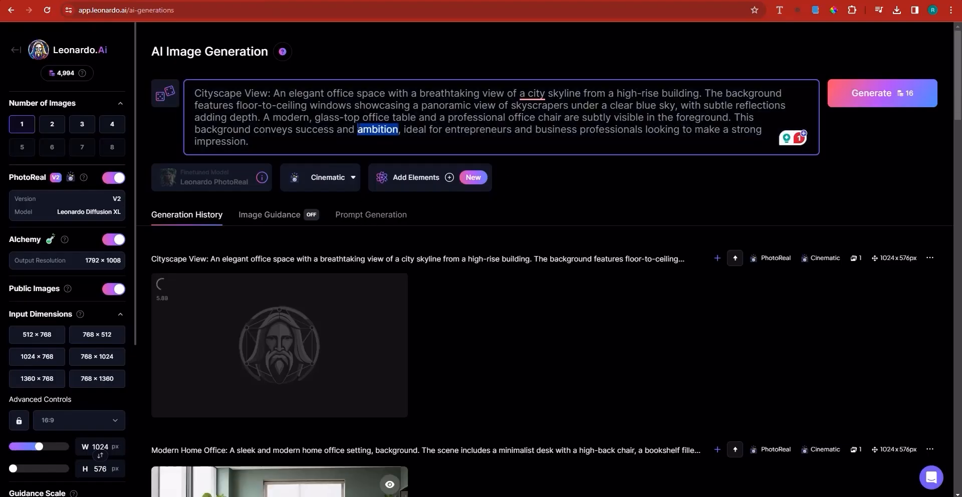
pyautogui.hotkey('ctrl', 'a')
pyautogui.hotkey('ctrl', 'v')
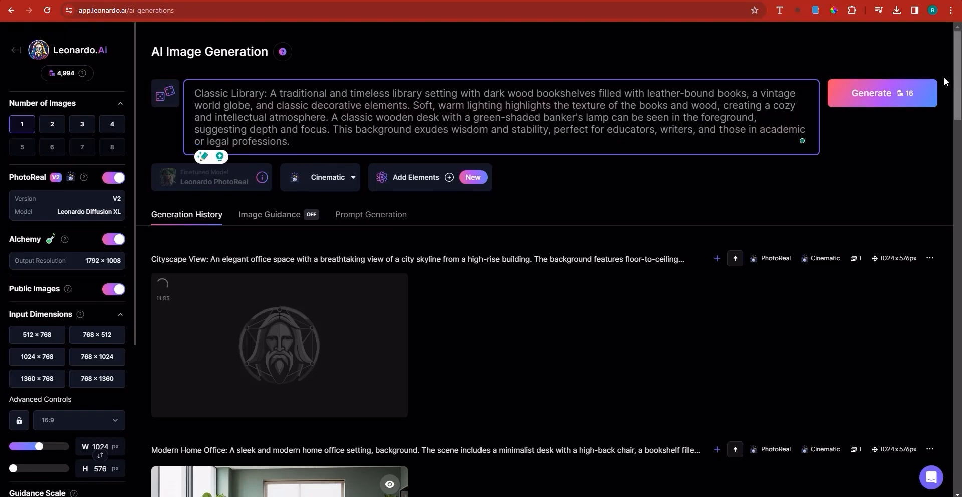
pyautogui.click(895, 95)
# Download the generated "Modern Home Office" image from the generation history.
pyautogui.scroll(-12, 579, 261)
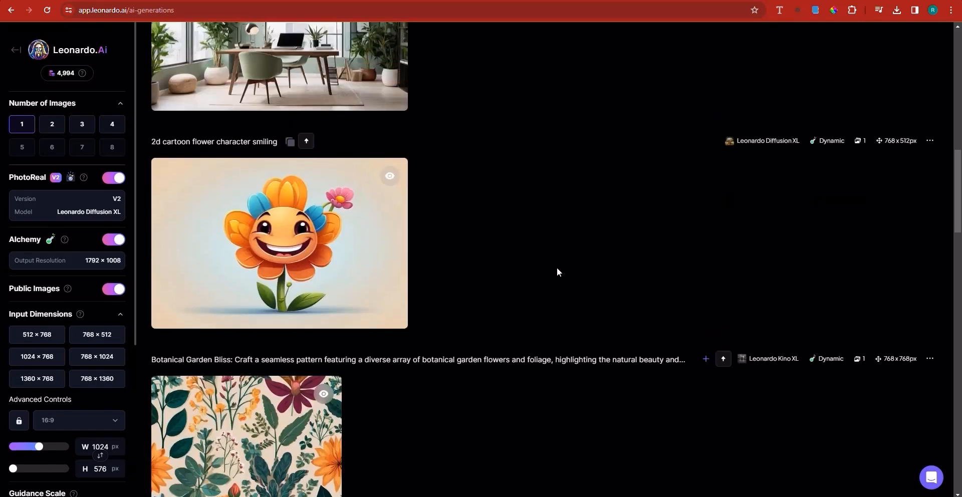
pyautogui.scroll(3, 339, 286)
pyautogui.scroll(-4, 345, 264)
pyautogui.scroll(9, 567, 239)
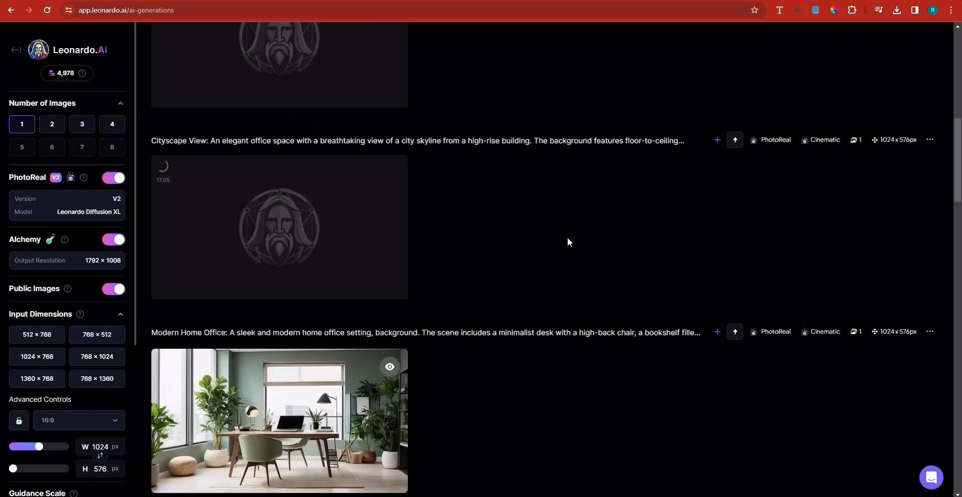
pyautogui.scroll(-4, 567, 242)
pyautogui.scroll(4, 341, 305)
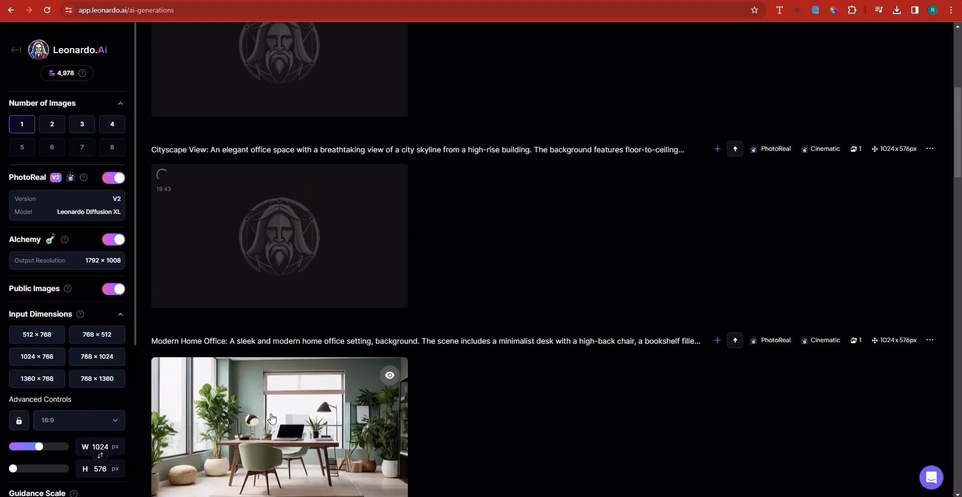
pyautogui.moveTo(271, 418)
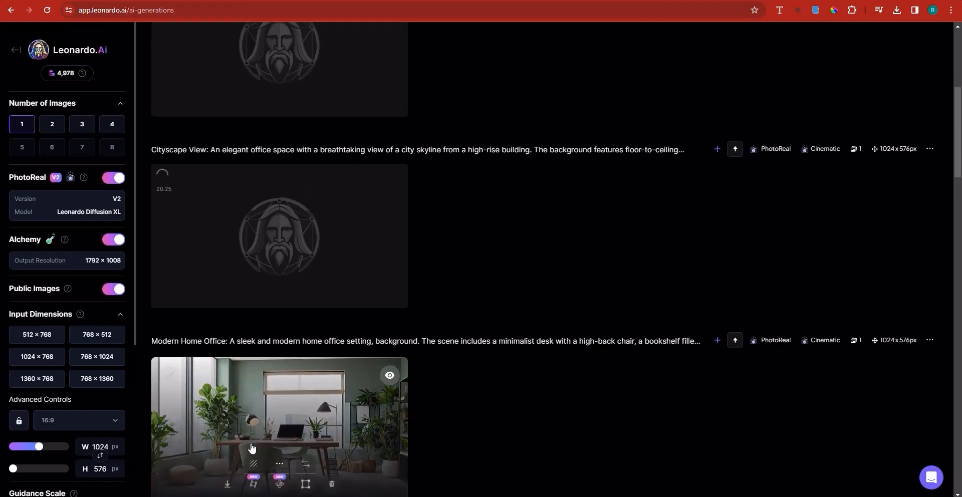
pyautogui.click(226, 486)
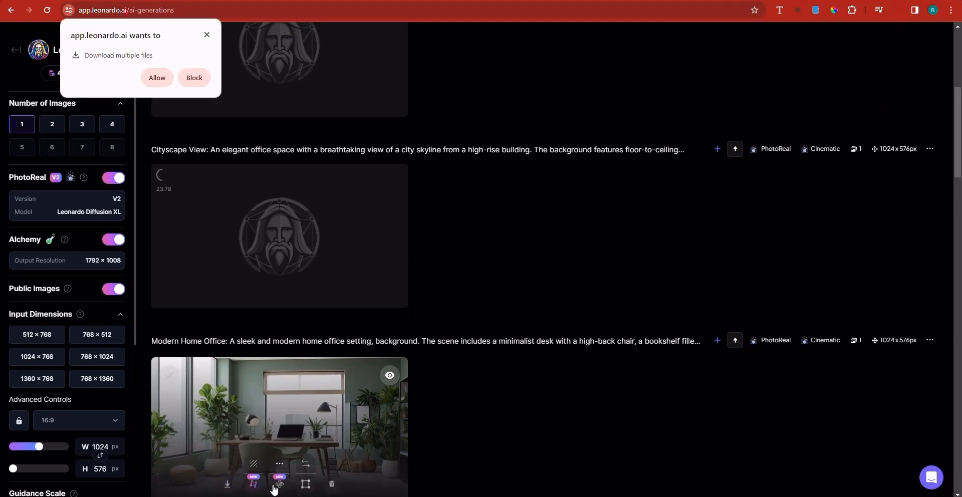
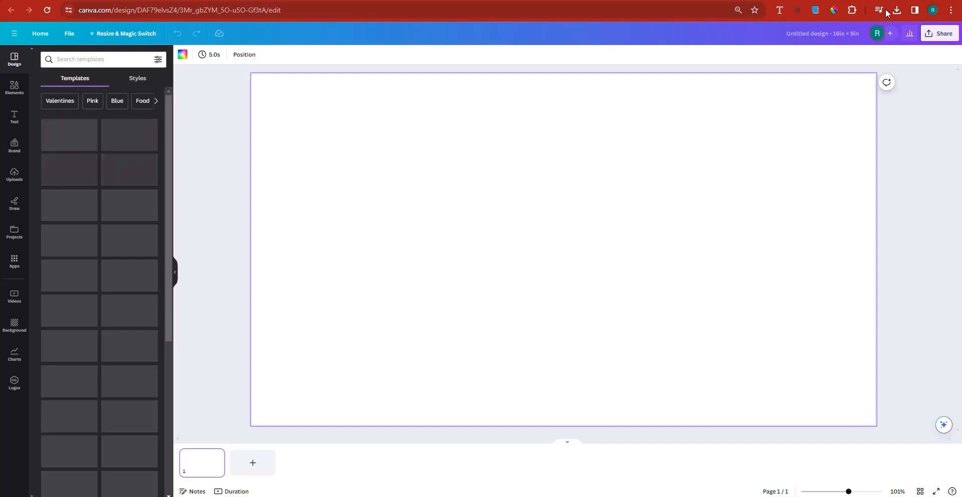
# In Canva, add the downloaded home office image to the blank 16 × 9 in design and set it as the page background.
pyautogui.click(896, 9)
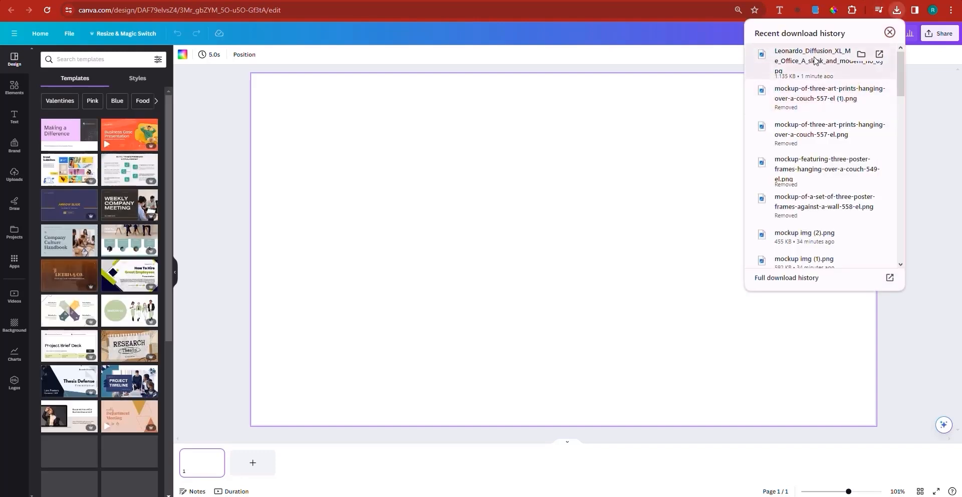
pyautogui.moveTo(814, 61); pyautogui.dragTo(534, 191)
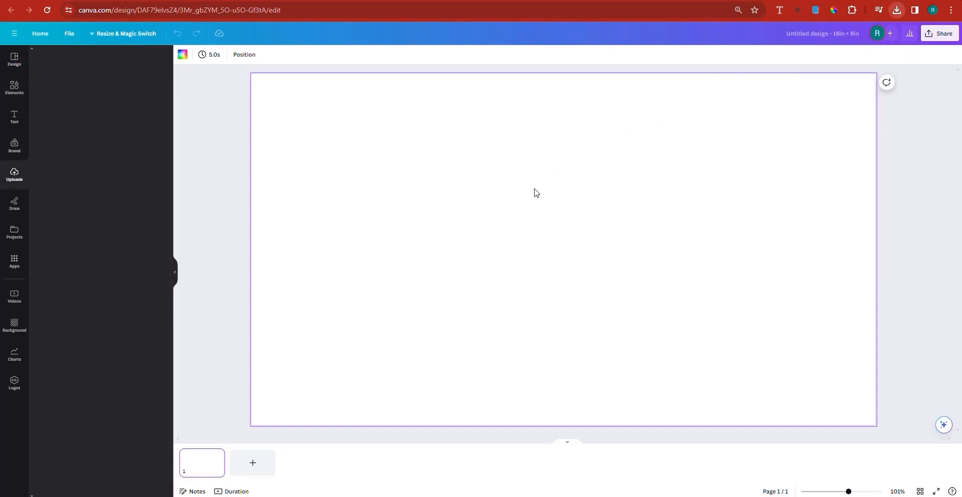
pyautogui.click(896, 9)
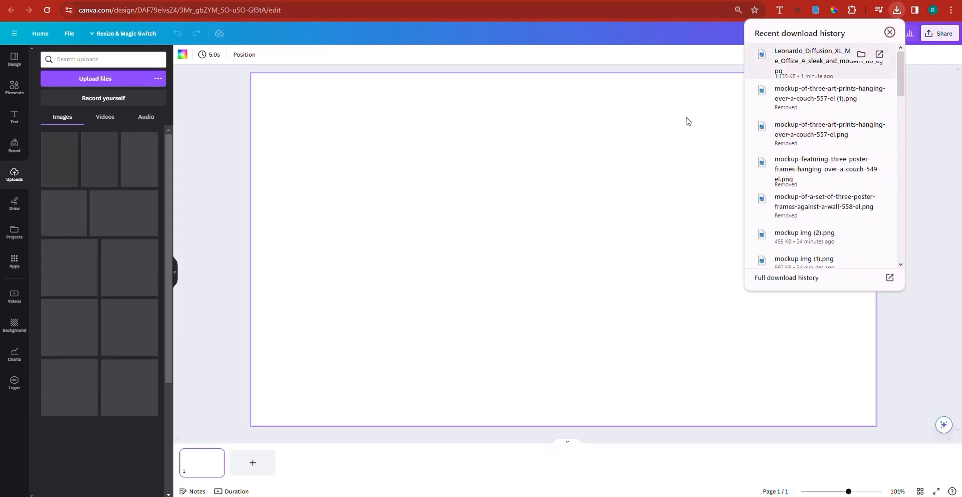
pyautogui.moveTo(688, 121); pyautogui.dragTo(584, 190)
pyautogui.click(503, 238)
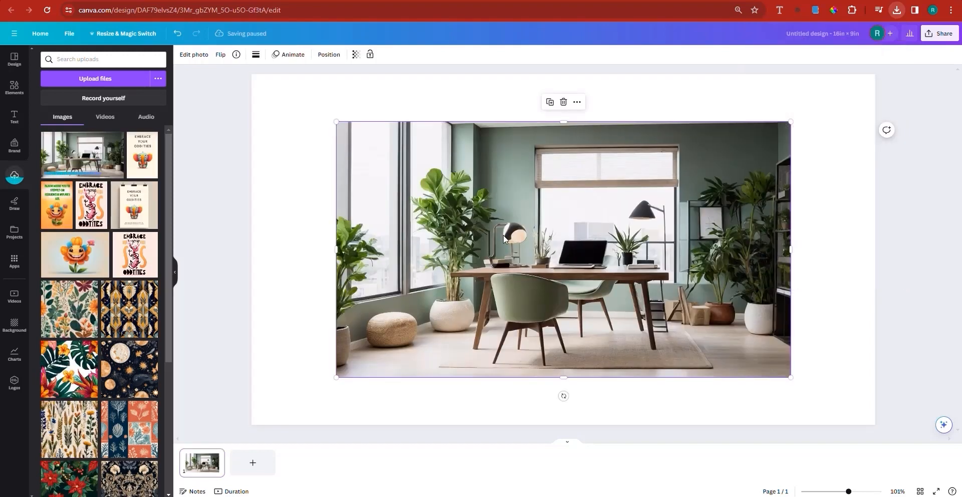
pyautogui.rightClick(504, 238)
pyautogui.click(562, 425)
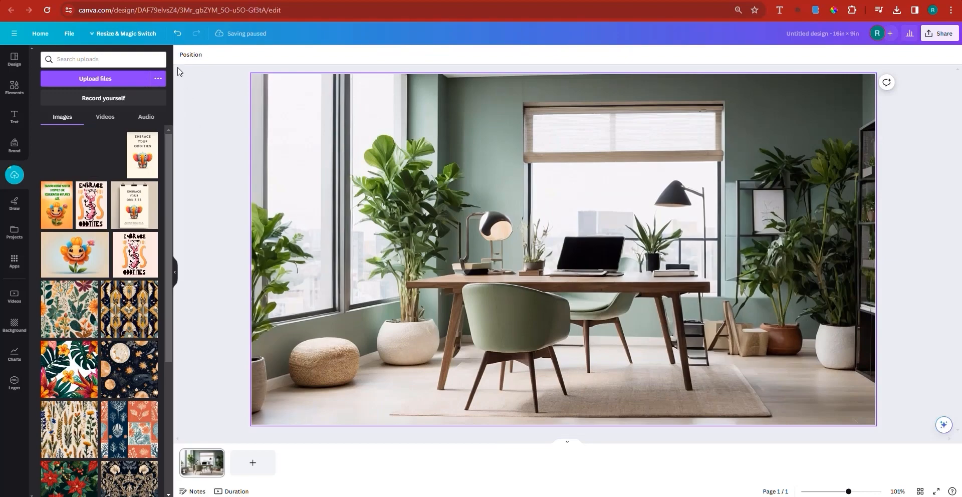
pyautogui.doubleClick(403, 162)
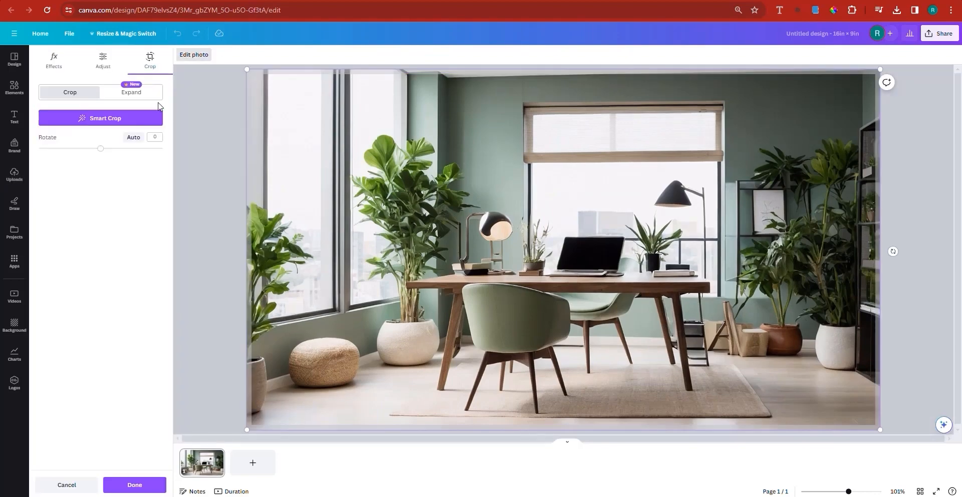
pyautogui.click(142, 482)
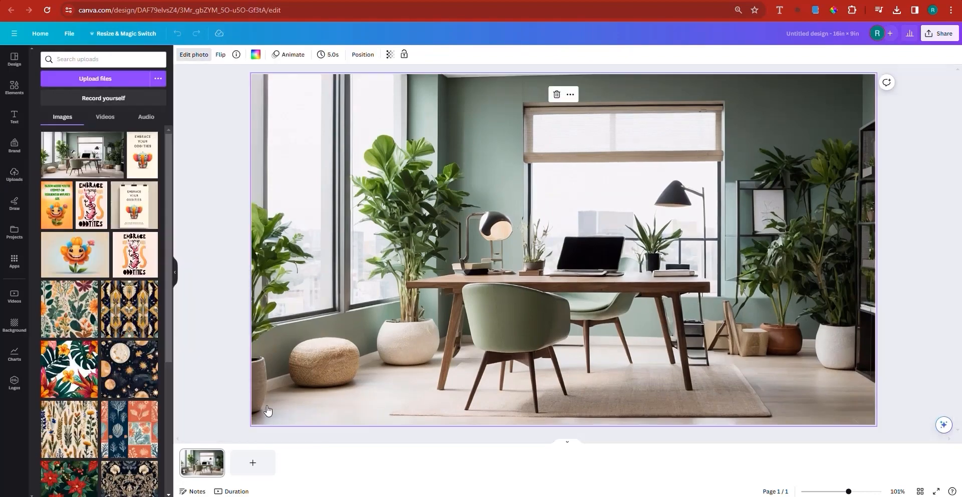
pyautogui.click(185, 58)
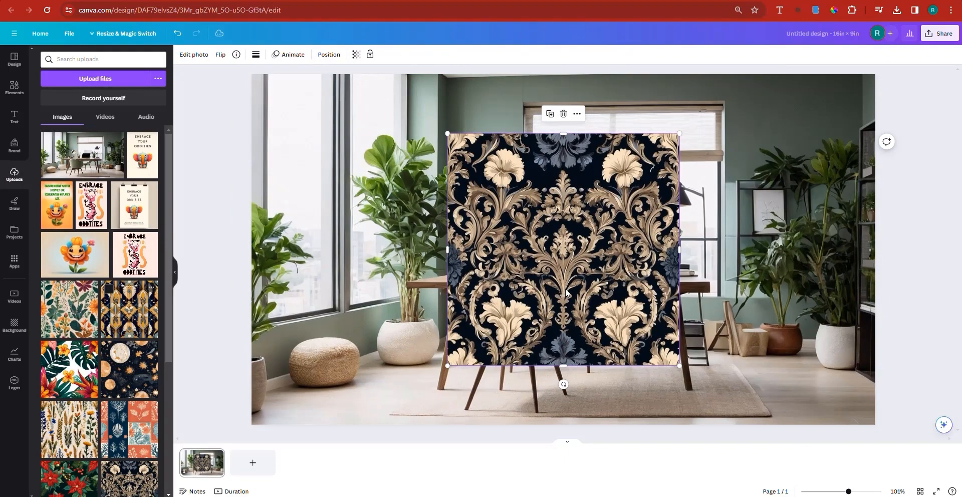
pyautogui.press('Delete')
pyautogui.press('Delete')
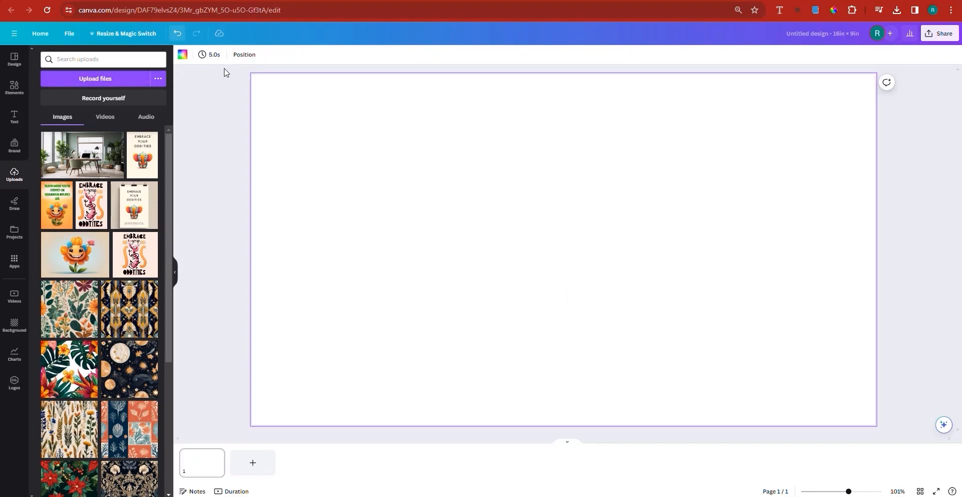
pyautogui.hotkey('ctrl', 'z')
# Revert from the new photo editor to the old editor.
pyautogui.click(194, 54)
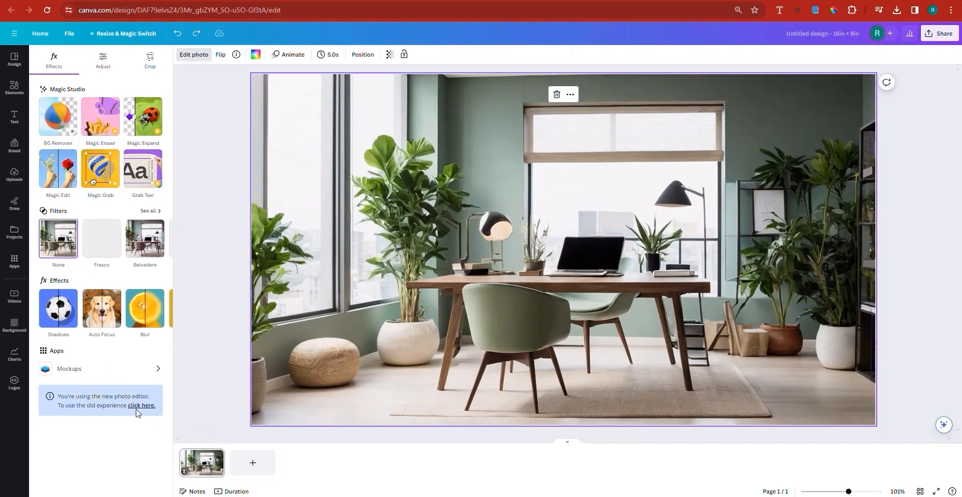
pyautogui.click(149, 406)
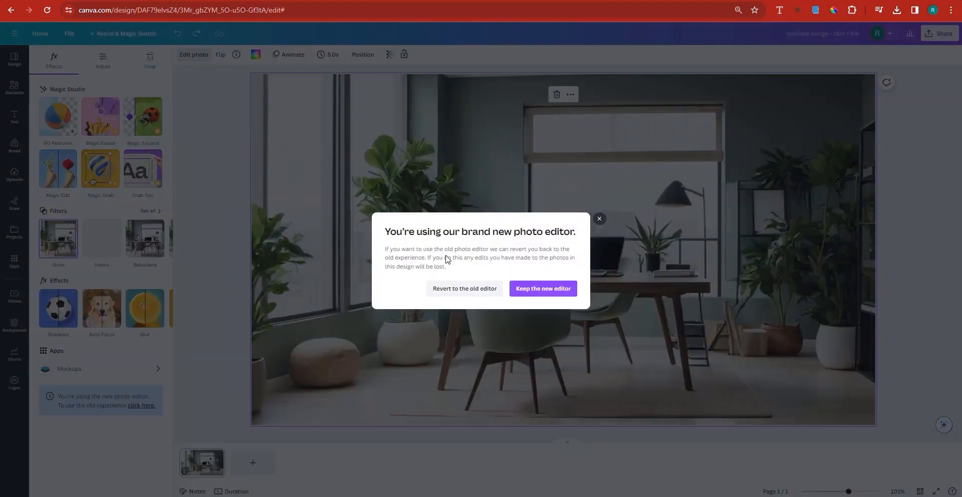
pyautogui.click(449, 293)
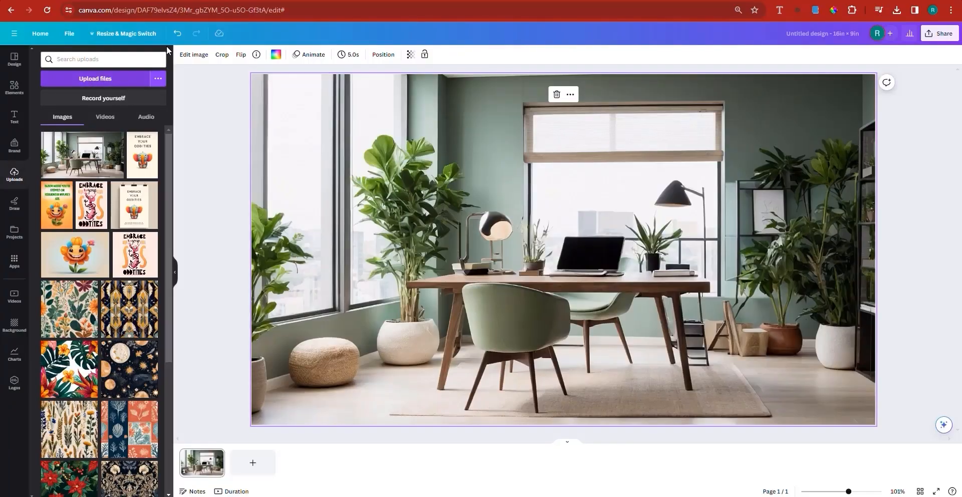
# Adjust the background image to brightness 9, contrast 18 and saturation 25.
pyautogui.click(195, 55)
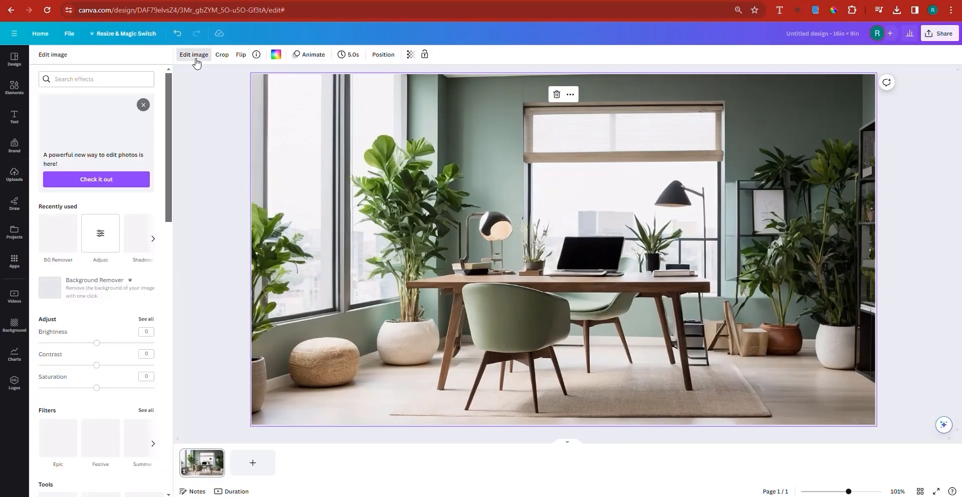
pyautogui.scroll(-1, 91, 421)
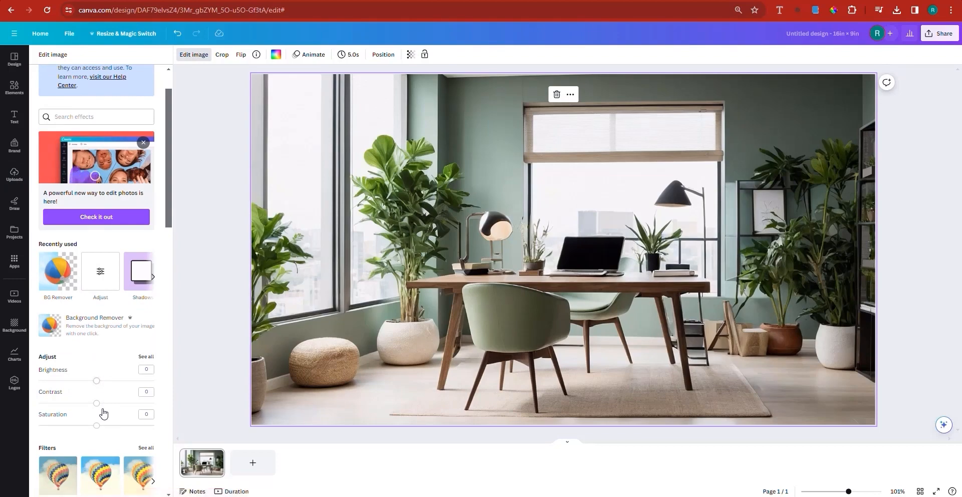
pyautogui.moveTo(100, 382); pyautogui.dragTo(103, 385)
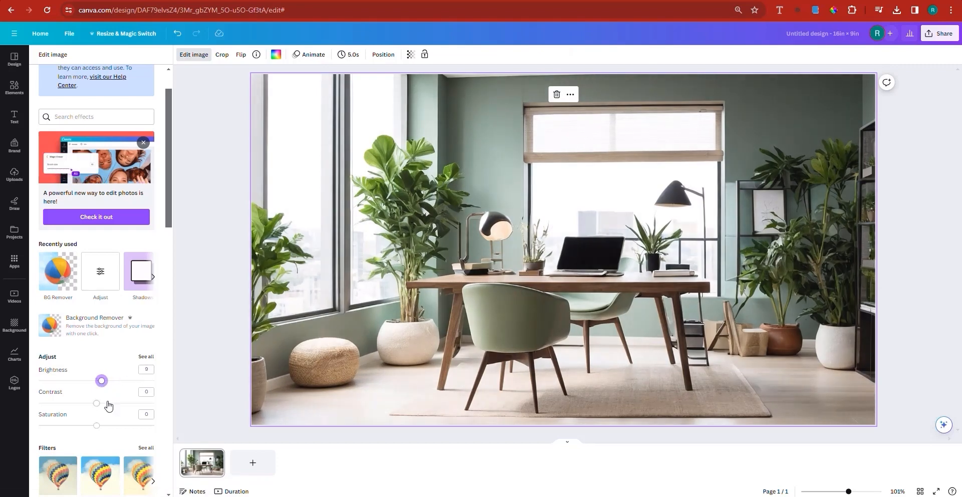
pyautogui.click(106, 403)
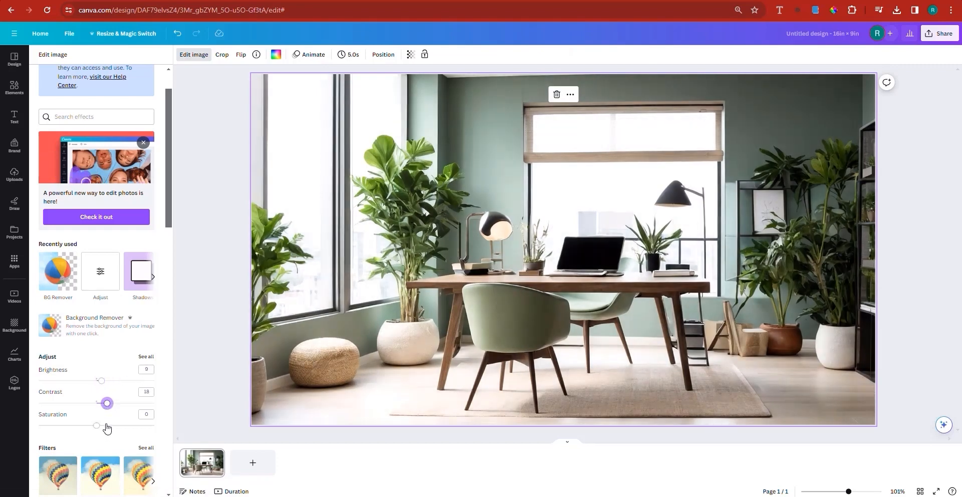
pyautogui.click(107, 425)
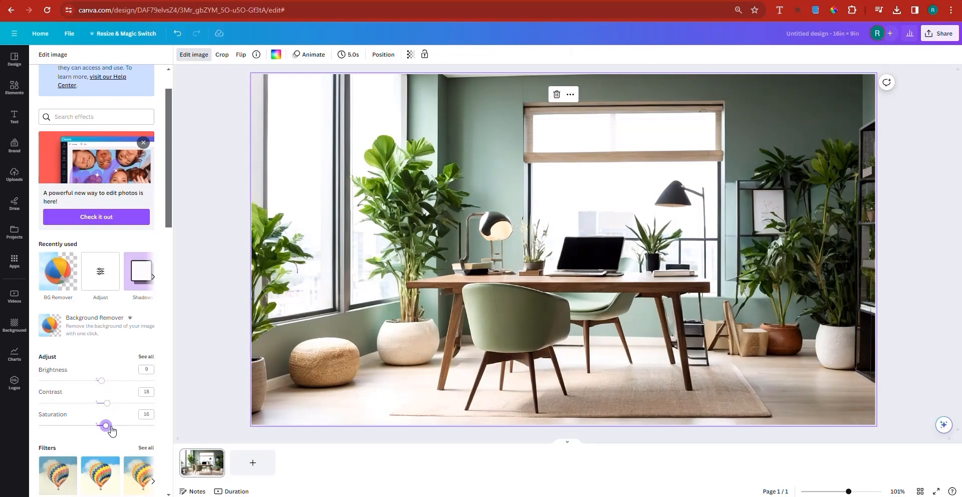
pyautogui.moveTo(107, 426); pyautogui.dragTo(110, 429)
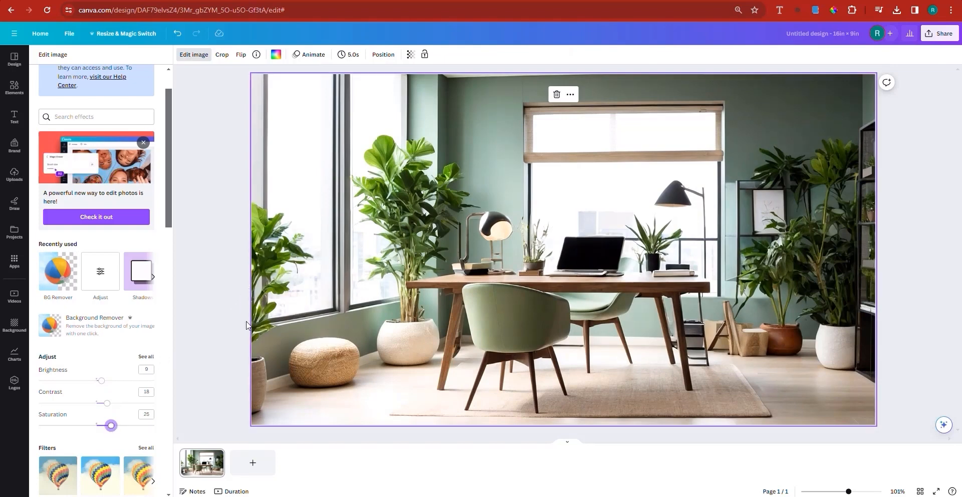
# In the full image adjustments, set vibrance to 16, clarity to 15, shadows to -20 and warmth to 23.
pyautogui.click(146, 356)
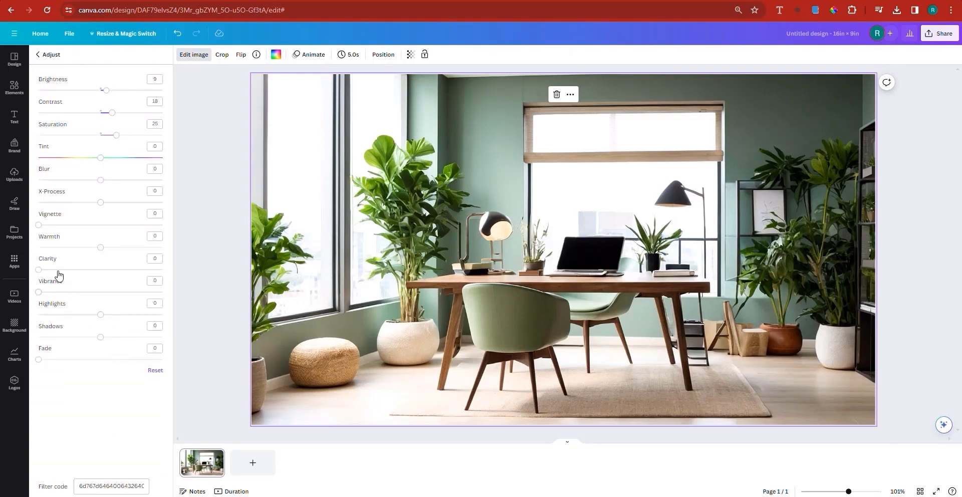
pyautogui.click(58, 292)
pyautogui.click(56, 270)
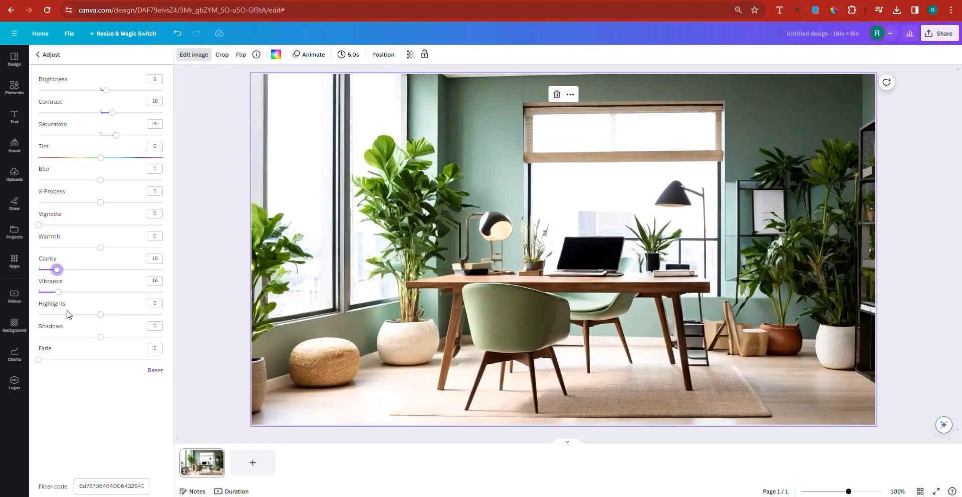
pyautogui.click(81, 337)
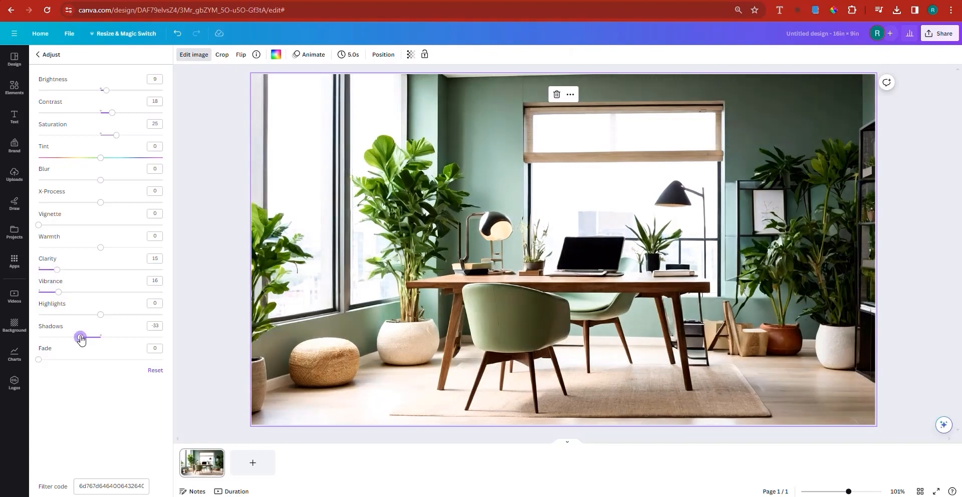
pyautogui.click(130, 337)
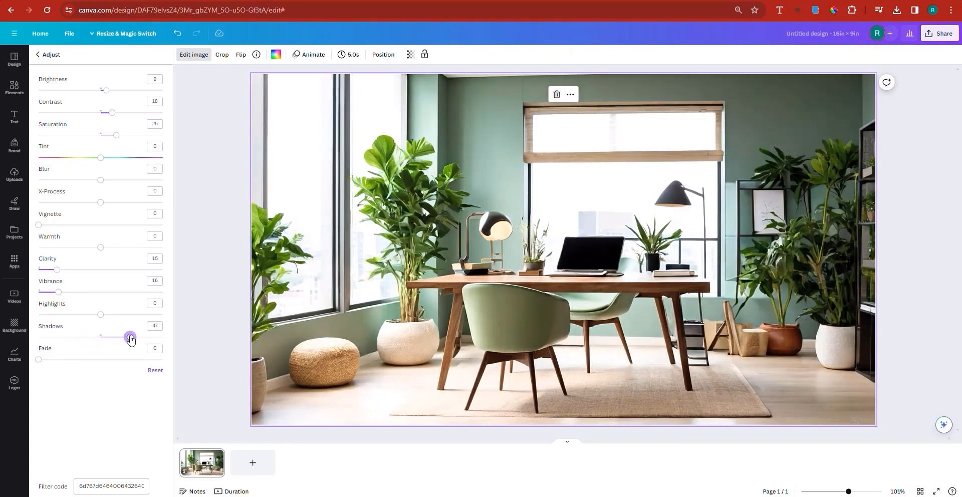
pyautogui.click(80, 337)
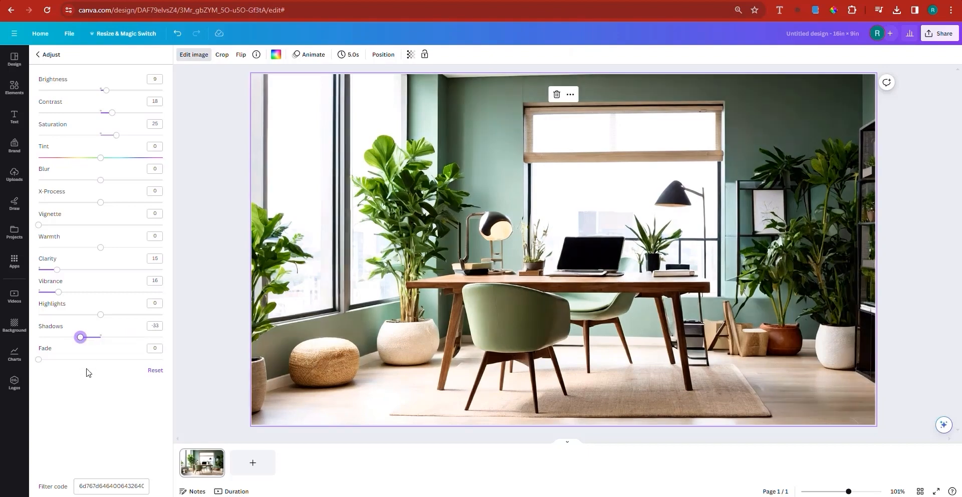
pyautogui.click(89, 338)
pyautogui.click(115, 248)
# Duplicate the edited home office page and select the background image on the copy.
pyautogui.click(209, 467)
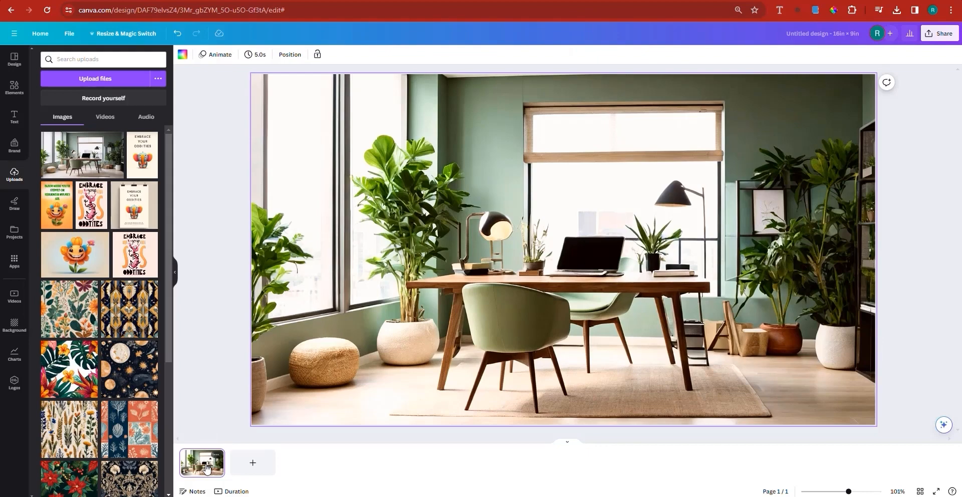
pyautogui.rightClick(208, 468)
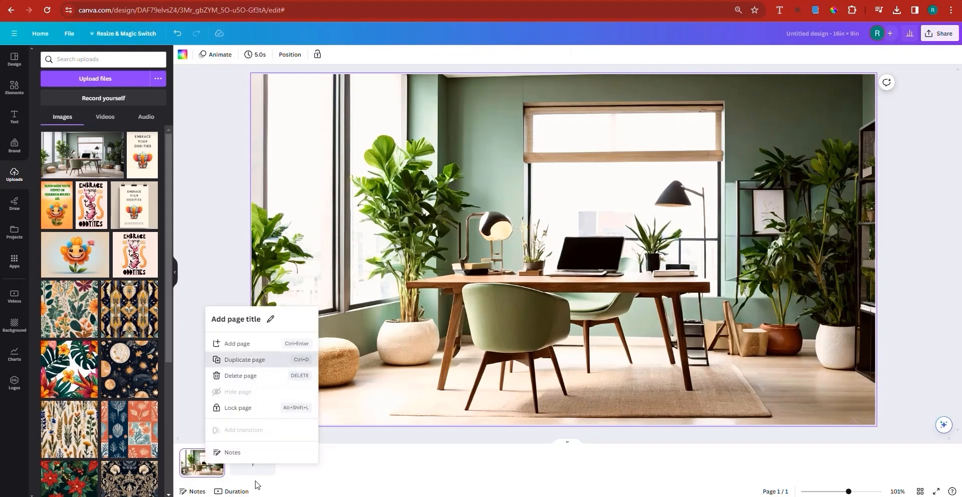
pyautogui.click(369, 271)
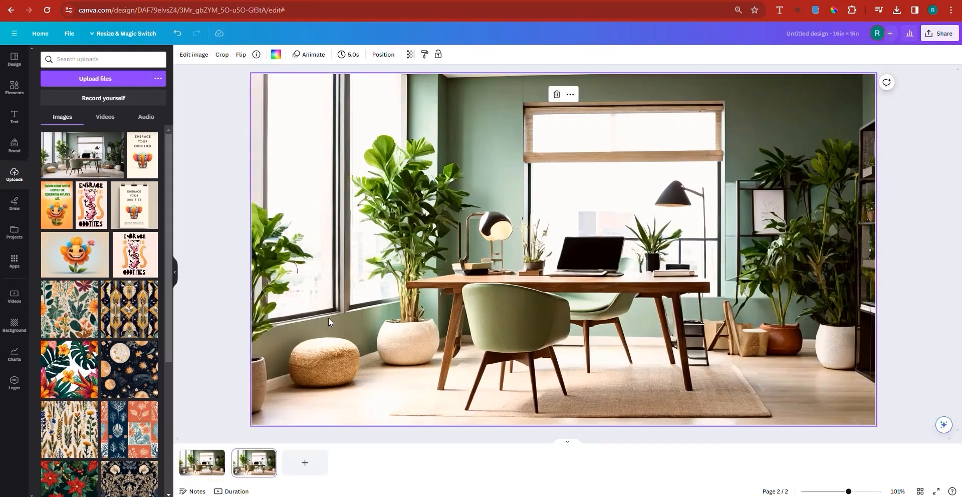
# Open the full image adjustments for the image on page 2 and set its blur to 18.
pyautogui.click(190, 55)
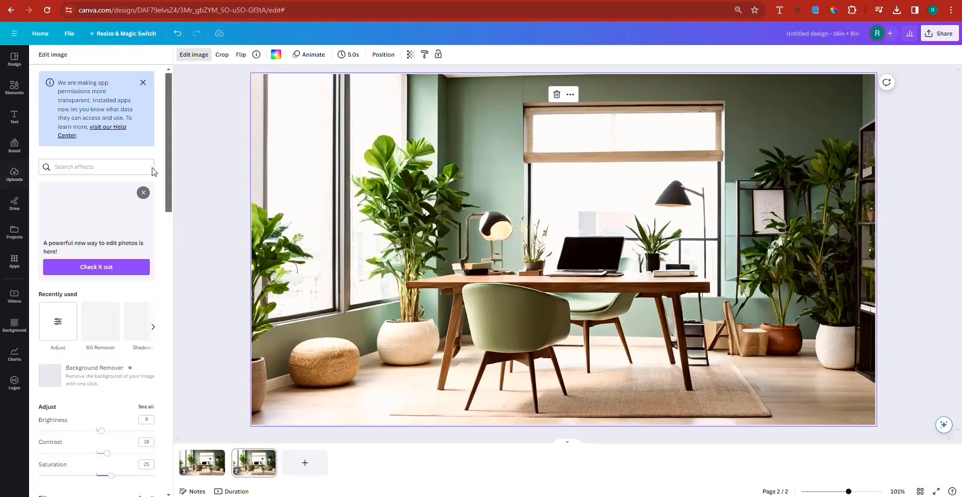
pyautogui.click(144, 407)
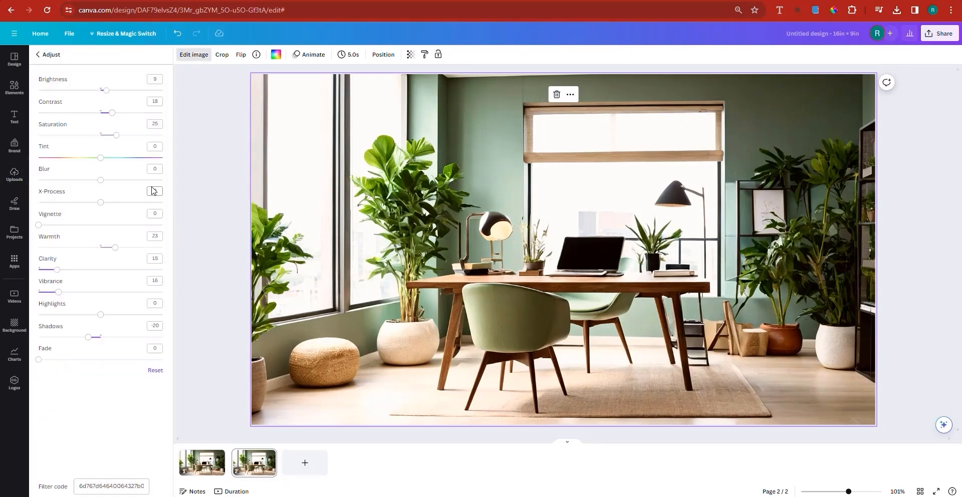
pyautogui.click(118, 180)
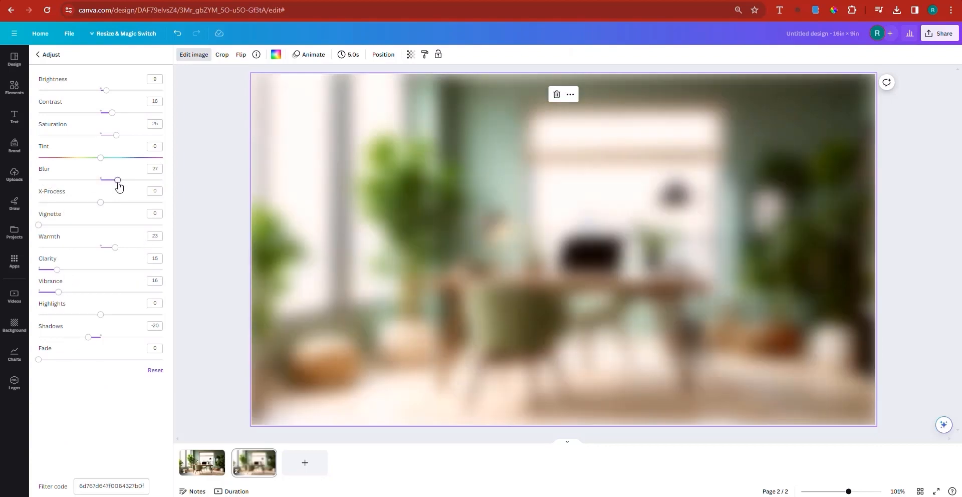
pyautogui.moveTo(119, 185); pyautogui.dragTo(112, 180)
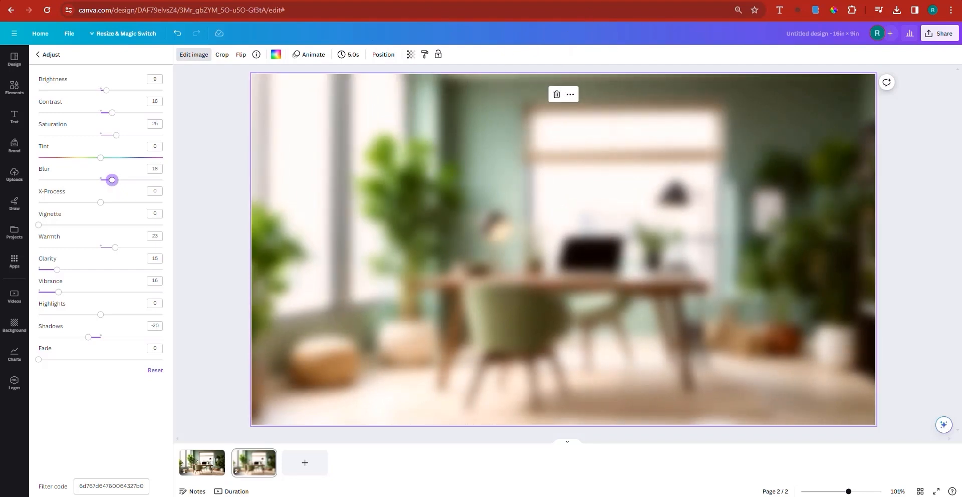
# Examine the blurred sample in the Etsy Zoom background listing, then return to the Canva design.
pyautogui.hotkey('ctrl', 'Tab')
pyautogui.hotkey('ctrl', 'shift', 'Tab')
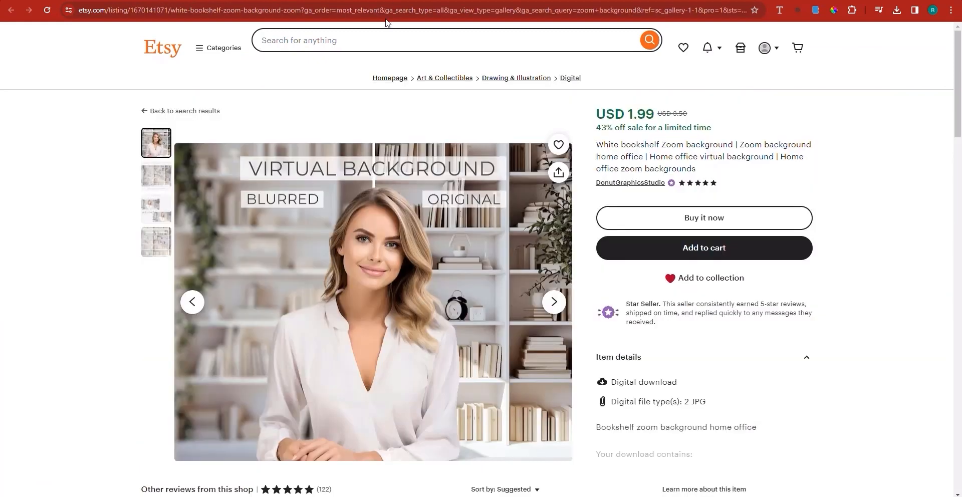
pyautogui.hotkey('ctrl', 'shift', 'Tab')
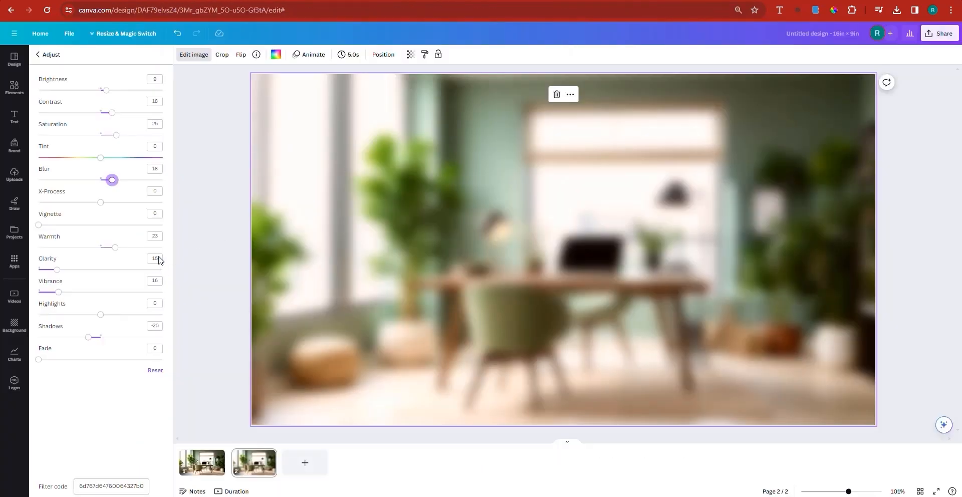
# Reduce the blur of the image on page 2 to 5 and return to page 1.
pyautogui.moveTo(152, 171); pyautogui.dragTo(159, 170)
pyautogui.write('9')
pyautogui.press('Return')
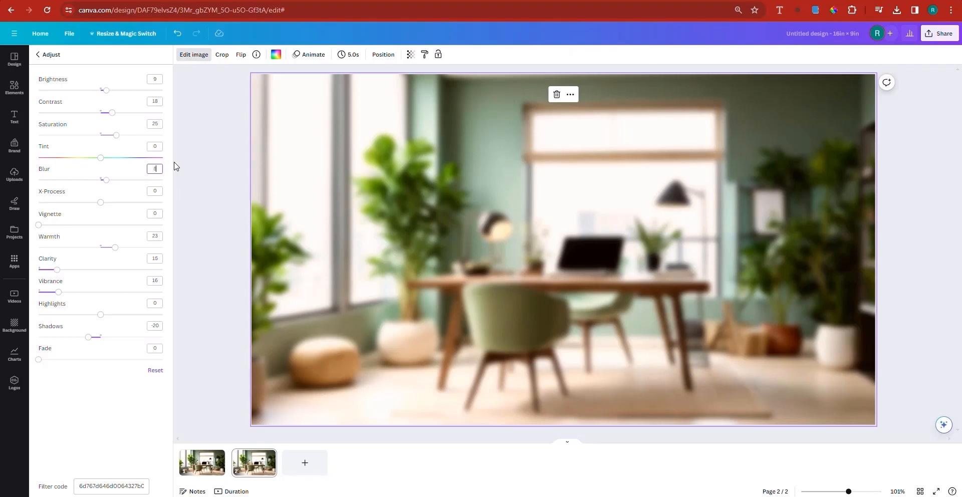
pyautogui.click(133, 163)
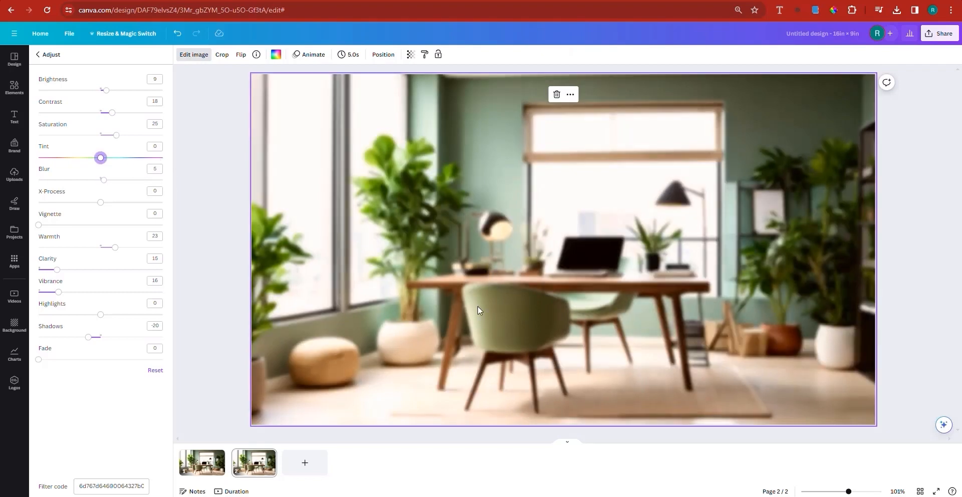
pyautogui.click(209, 459)
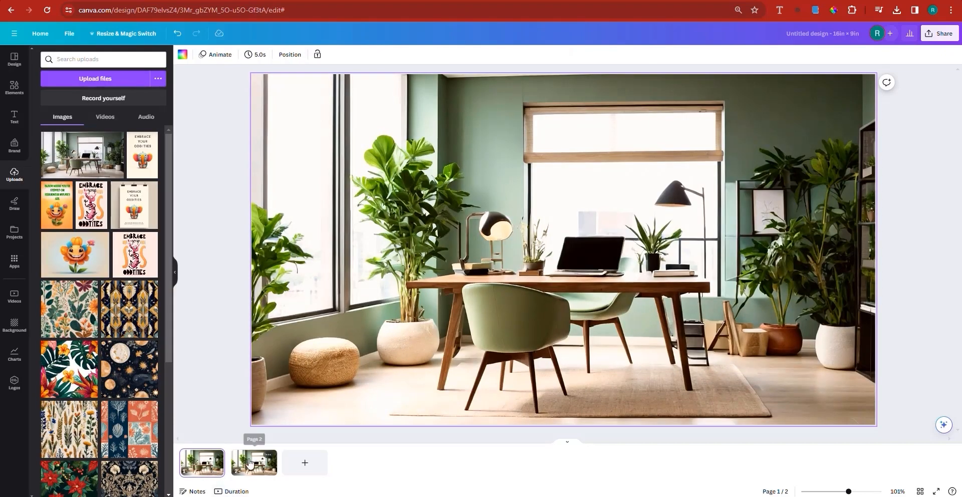
# Copy the heading "Modern Home Office" from the ChatGPT response and paste it as the Canva design's title.
pyautogui.click(250, 462)
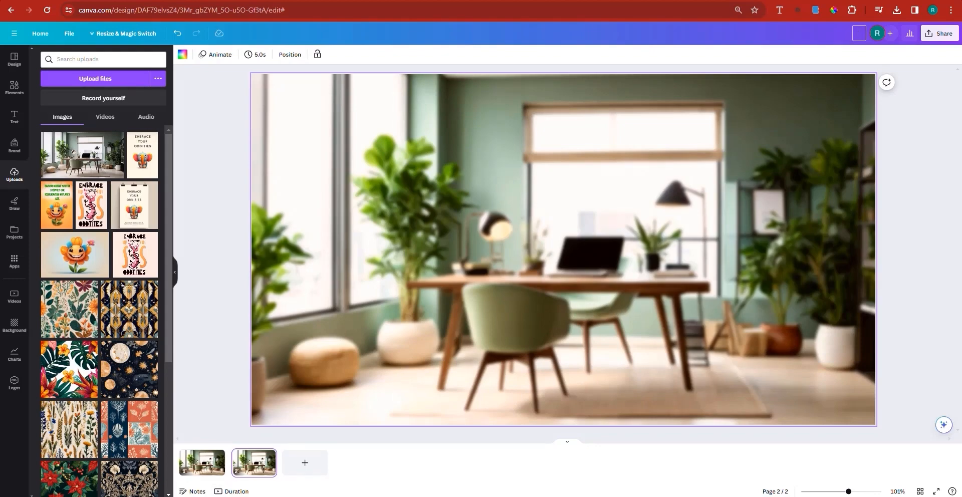
pyautogui.hotkey('ctrl', 'Tab')
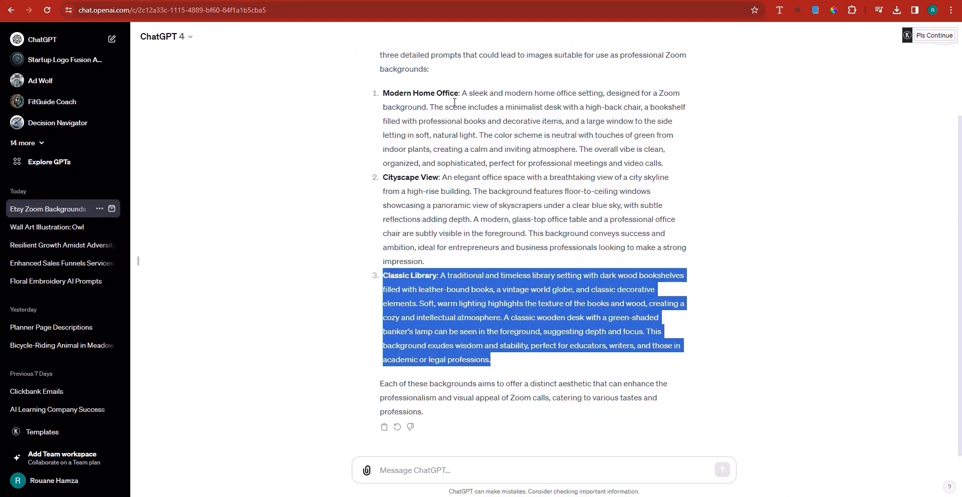
pyautogui.moveTo(458, 94)
pyautogui.mouseDown()
pyautogui.moveTo(384, 95)
pyautogui.moveTo(453, 93)
pyautogui.mouseUp()
pyautogui.click(384, 98)
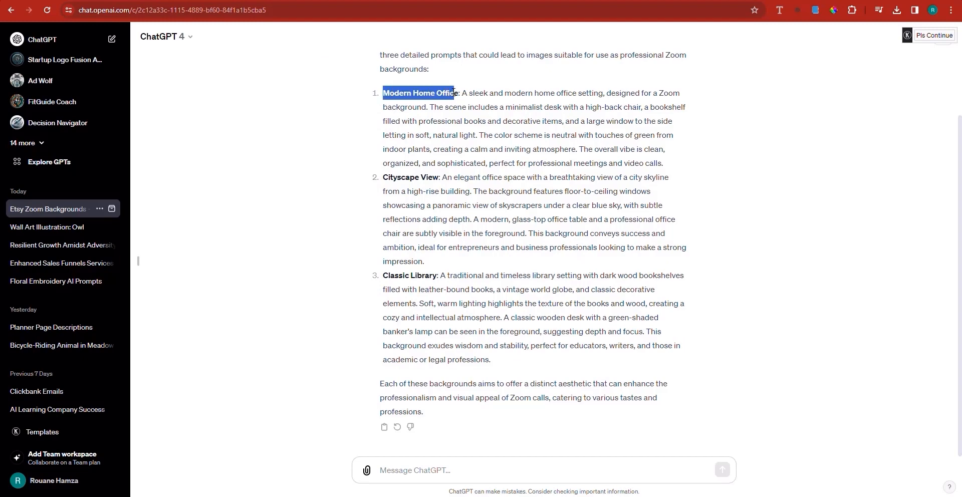
pyautogui.rightClick(461, 101)
pyautogui.click(480, 107)
pyautogui.hotkey('ctrl', 'Tab')
pyautogui.write('Modern Home Office')
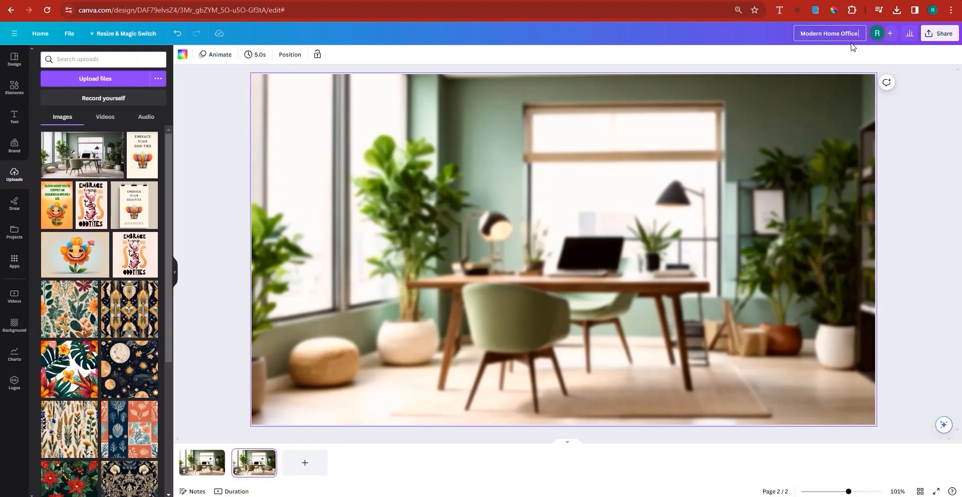
# Extend the design title to read "Modern Home Office - ZOOM BACKGROUND -BLUR and Normal".
pyautogui.write('- ZOOM BACKGROUND - bLUR AND')
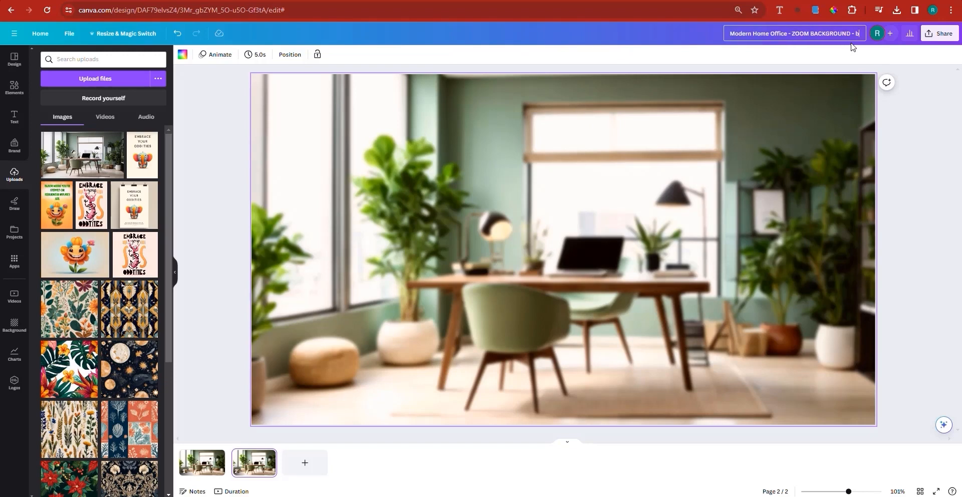
pyautogui.press('BackSpace')
pyautogui.press('BackSpace')
pyautogui.press('BackSpace')
pyautogui.press('BackSpace')
pyautogui.press('BackSpace')
pyautogui.press('BackSpace')
pyautogui.press('BackSpace')
pyautogui.press('BackSpace')
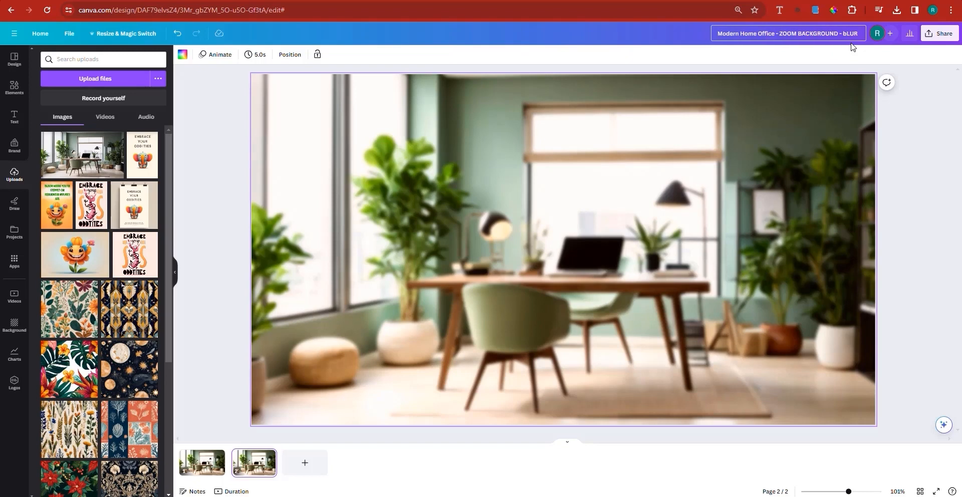
pyautogui.write('BL')
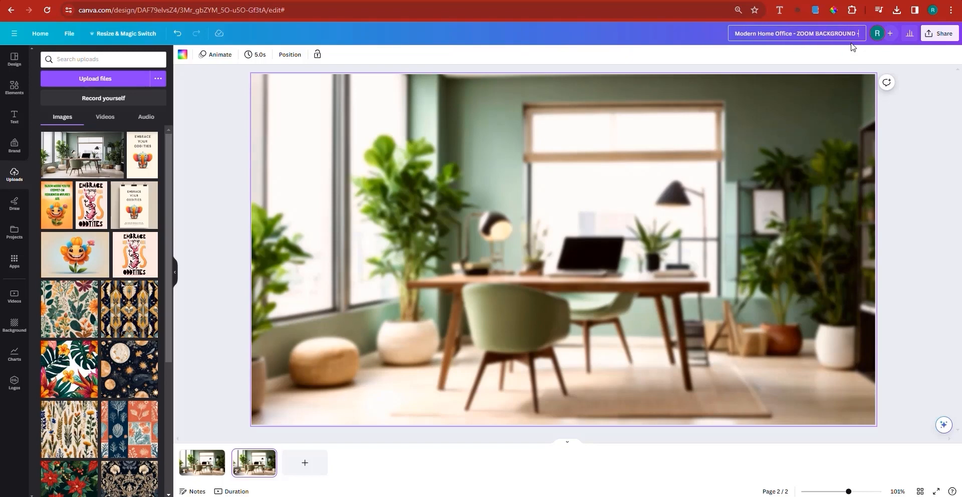
pyautogui.write('UR')
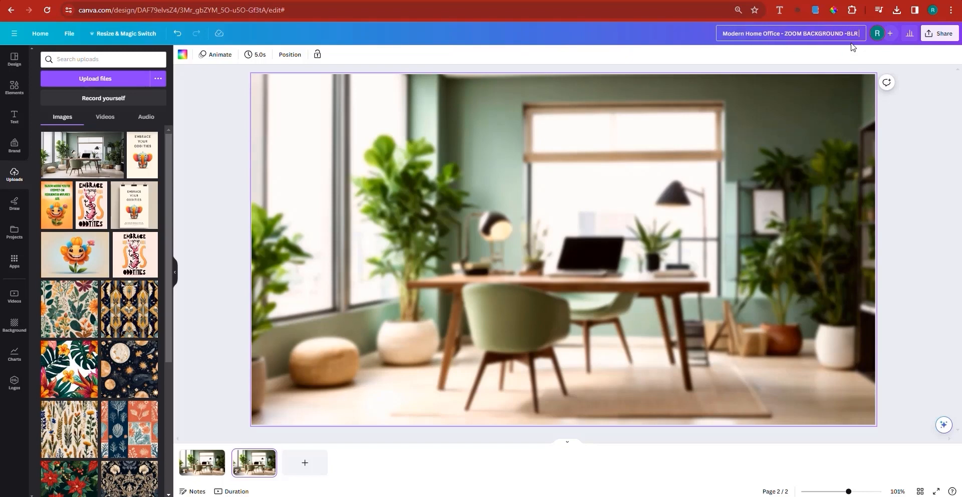
pyautogui.write(' and Norma')
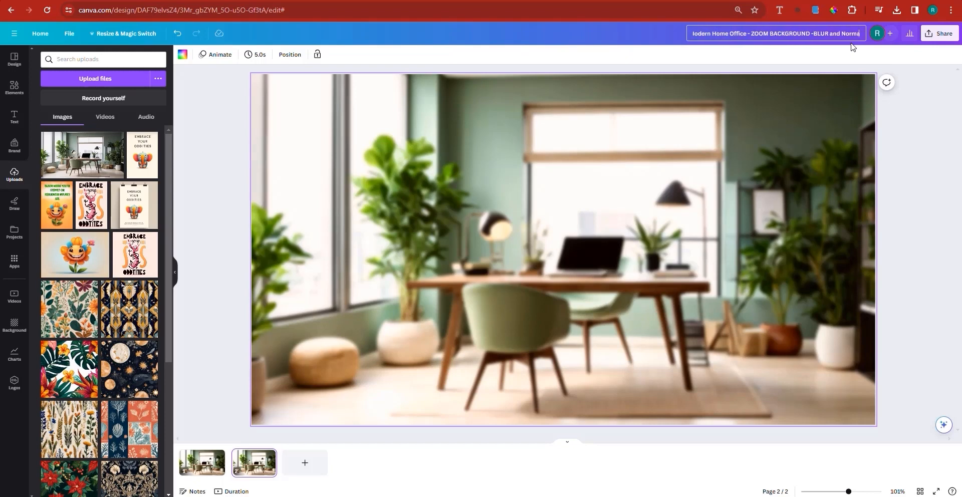
pyautogui.write('l')
# Download both pages of the design as PNG files.
pyautogui.click(934, 36)
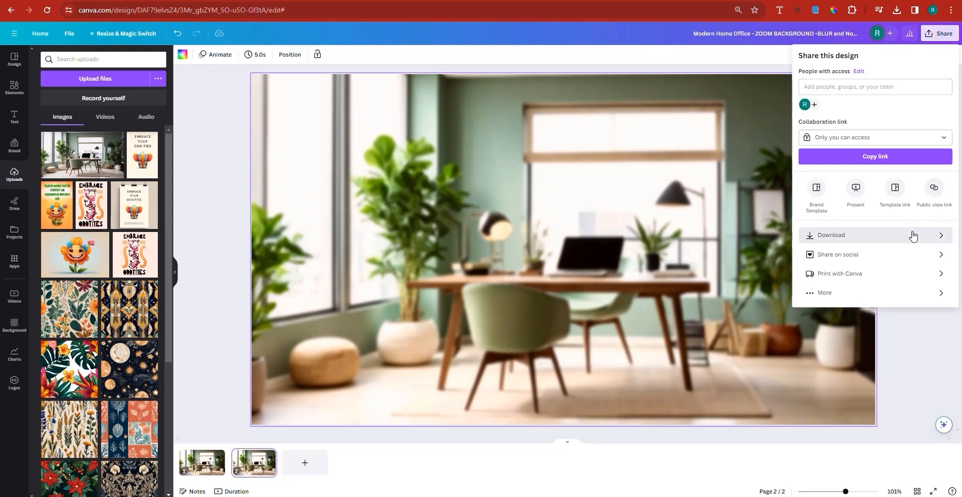
pyautogui.click(910, 235)
pyautogui.click(944, 89)
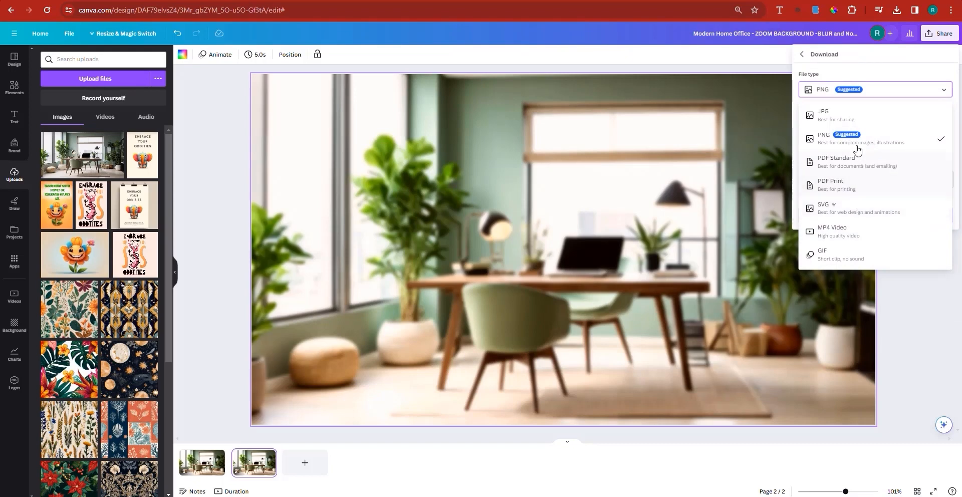
pyautogui.click(825, 143)
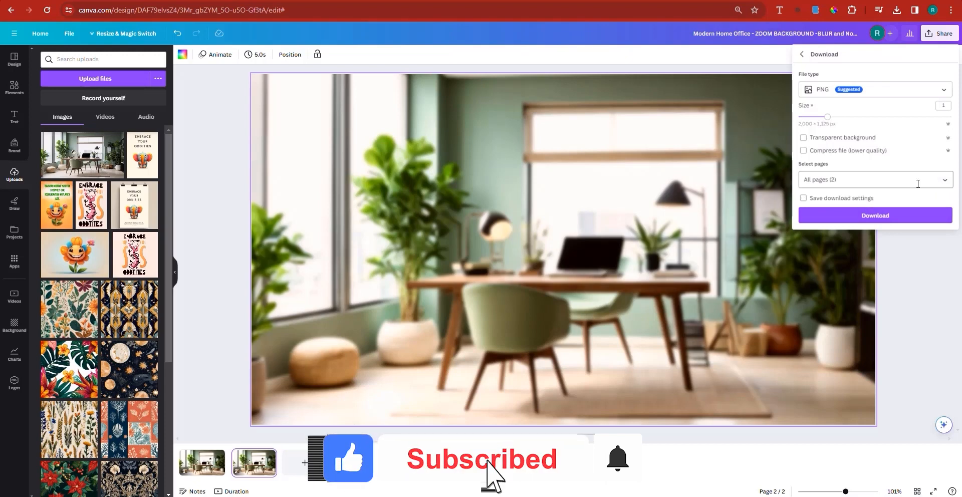
pyautogui.click(896, 216)
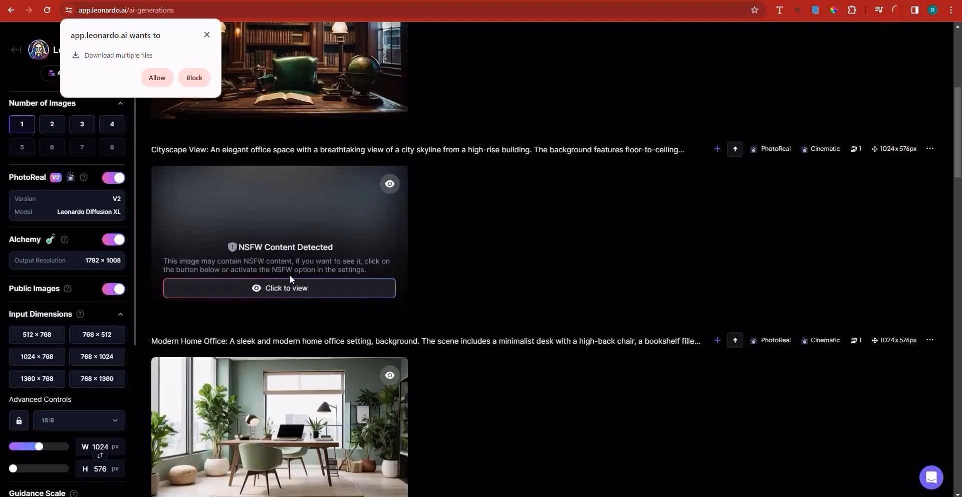
# Switch to Leonardo.Ai, reveal the hidden Cityscape View image and download it.
pyautogui.click(351, 294)
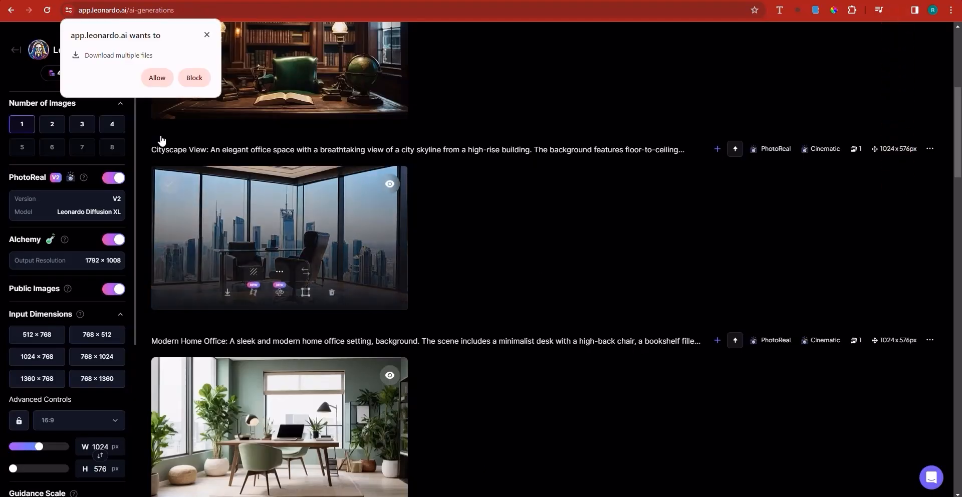
pyautogui.click(206, 35)
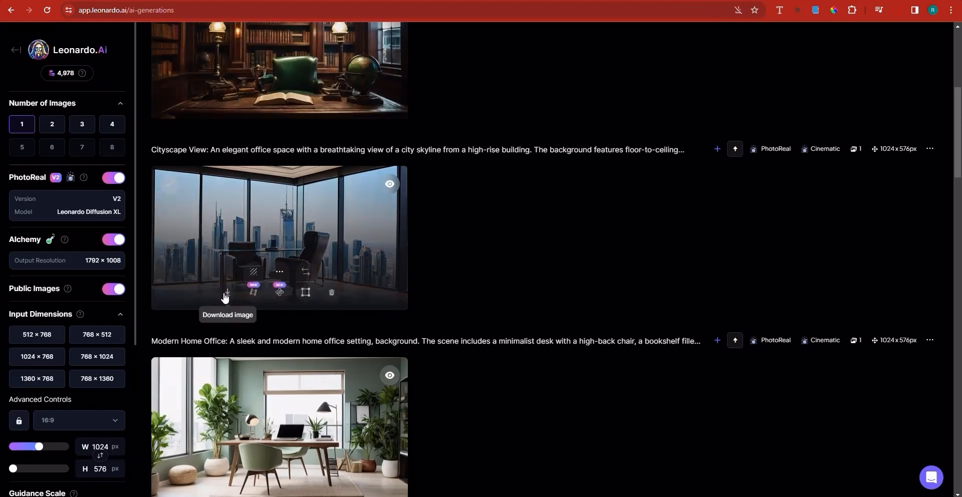
pyautogui.click(228, 293)
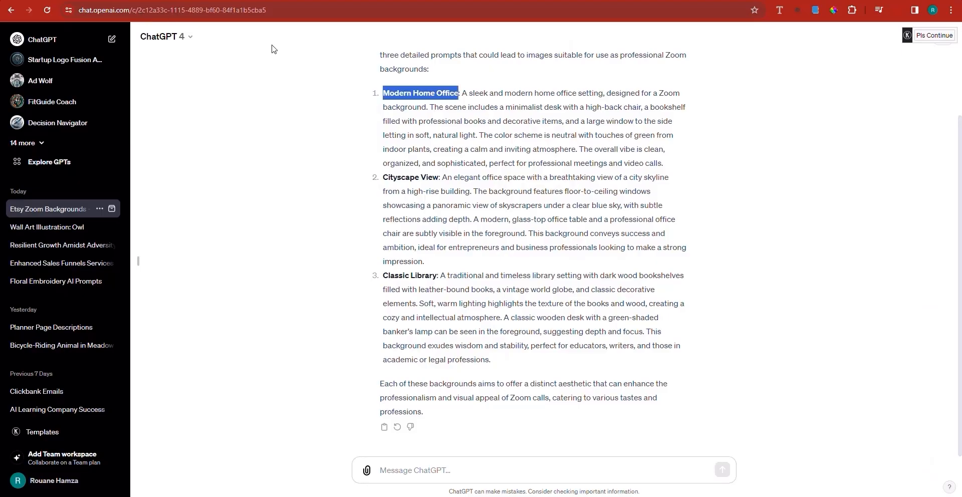
# Copy "Cityscape View" from the ChatGPT response and replace "Modern Home Office" with it in the Canva design title.
pyautogui.moveTo(439, 179); pyautogui.dragTo(384, 180)
pyautogui.rightClick(390, 177)
pyautogui.click(423, 195)
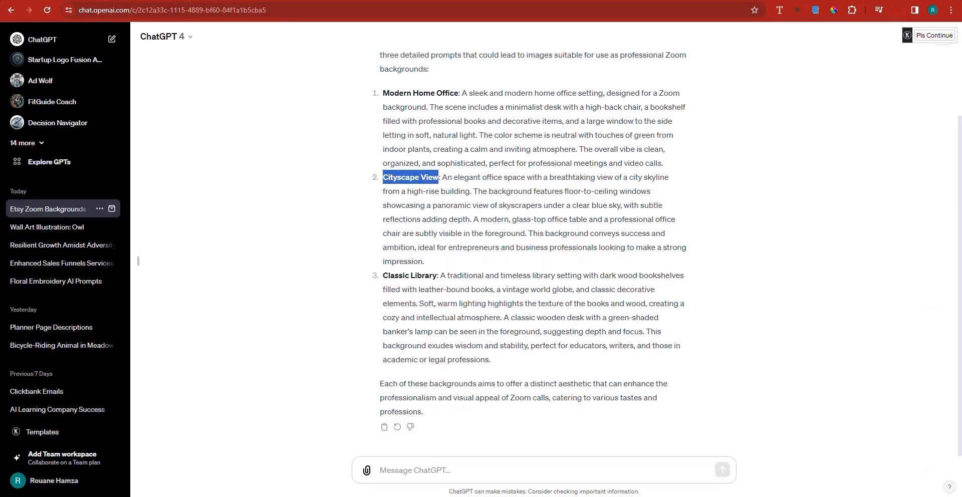
pyautogui.click(751, 1)
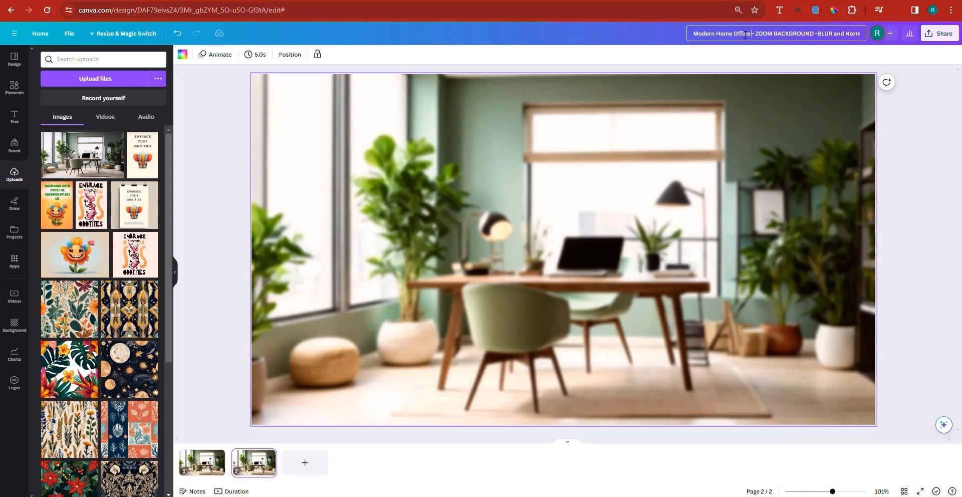
pyautogui.moveTo(745, 35); pyautogui.dragTo(703, 35)
pyautogui.write('Cityscape View')
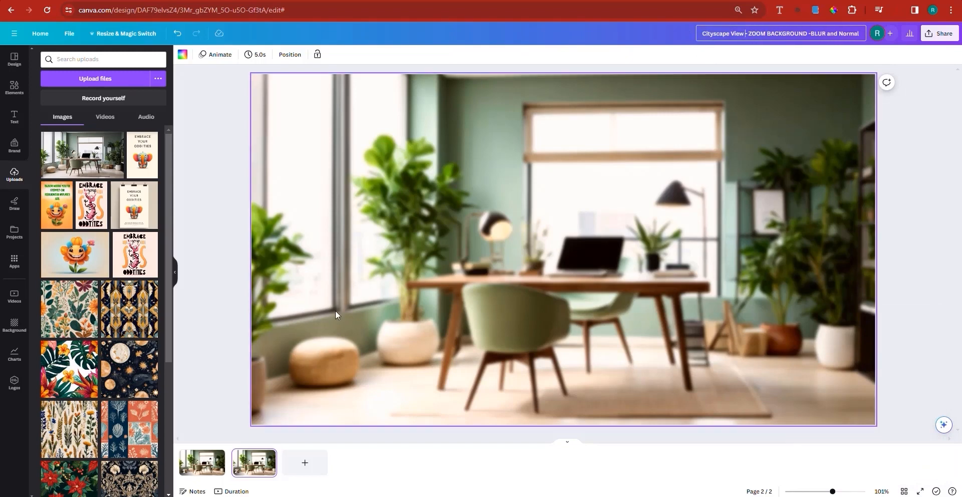
# Delete the home office images from page 2 and page 1.
pyautogui.click(365, 341)
pyautogui.press('Delete')
pyautogui.click(213, 465)
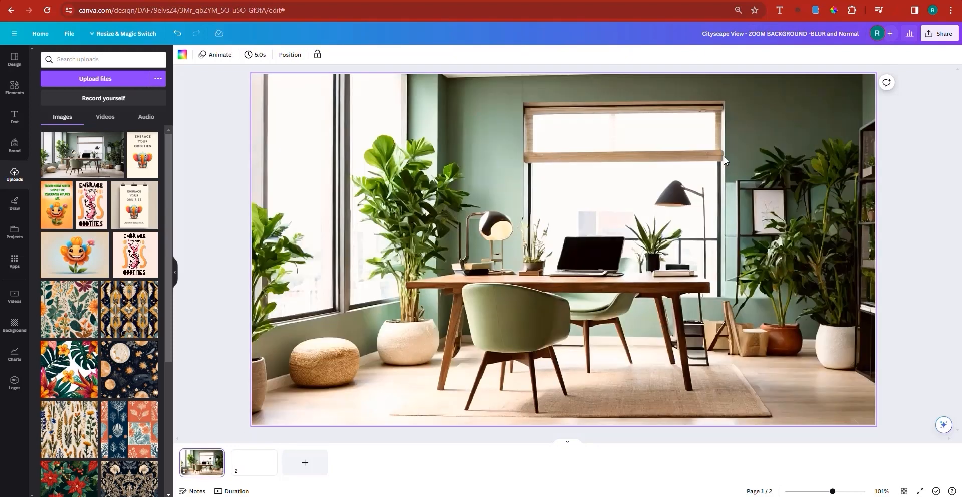
pyautogui.press('Delete')
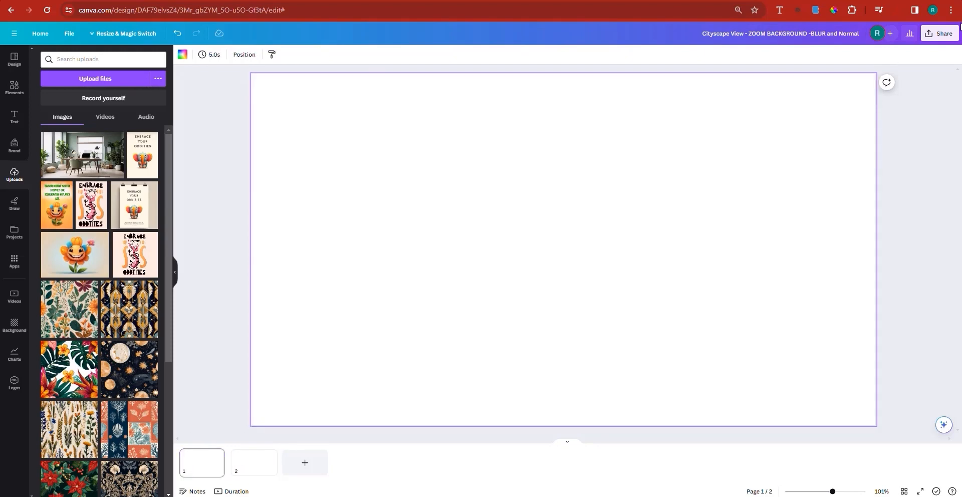
# Place the downloaded cityscape office image on page 1 and set it as the page background.
pyautogui.click(896, 10)
pyautogui.moveTo(590, 176); pyautogui.dragTo(580, 200)
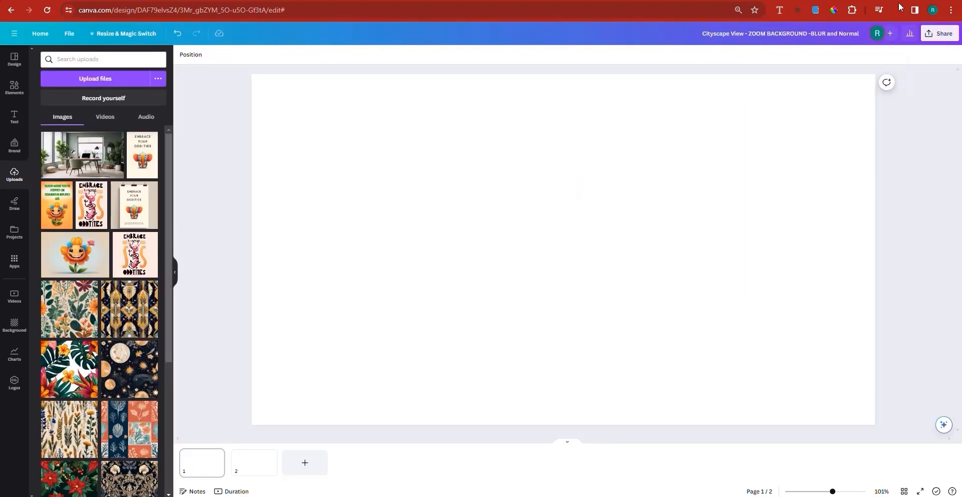
pyautogui.click(900, 13)
pyautogui.moveTo(826, 65); pyautogui.dragTo(506, 216)
pyautogui.click(901, 11)
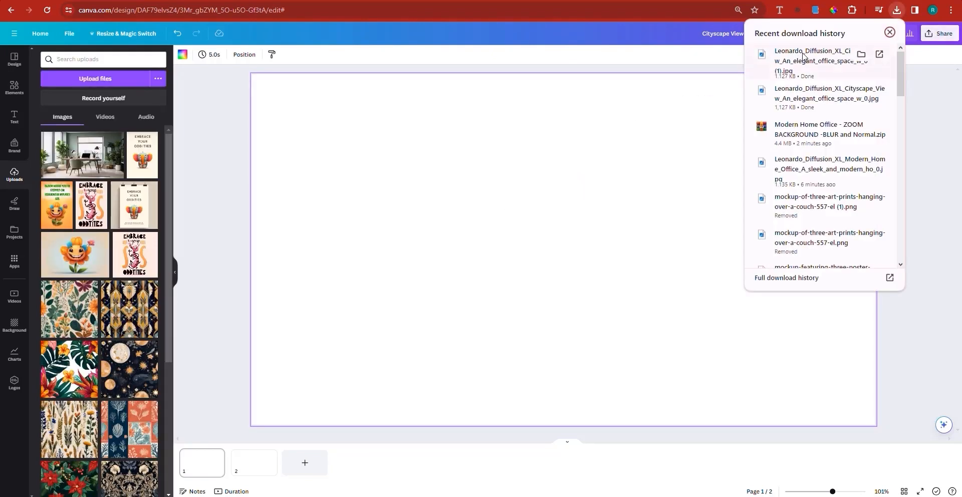
pyautogui.moveTo(822, 63); pyautogui.dragTo(623, 176)
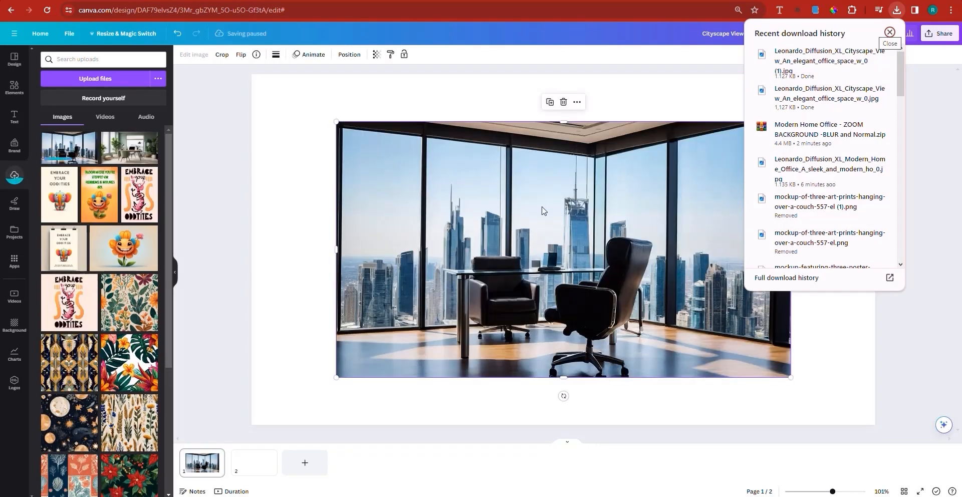
pyautogui.rightClick(542, 207)
pyautogui.click(594, 412)
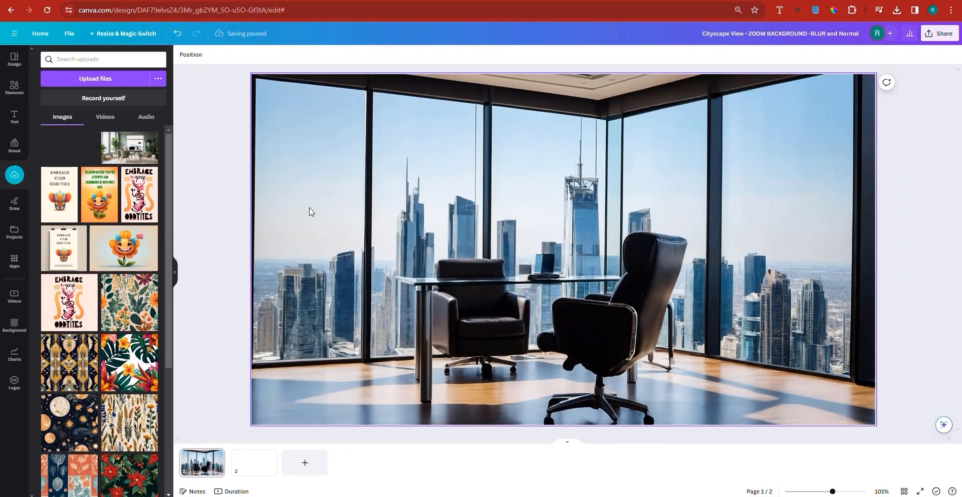
# Set the cityscape image's brightness to 11, contrast to 20 and saturation to 14.
pyautogui.click(349, 214)
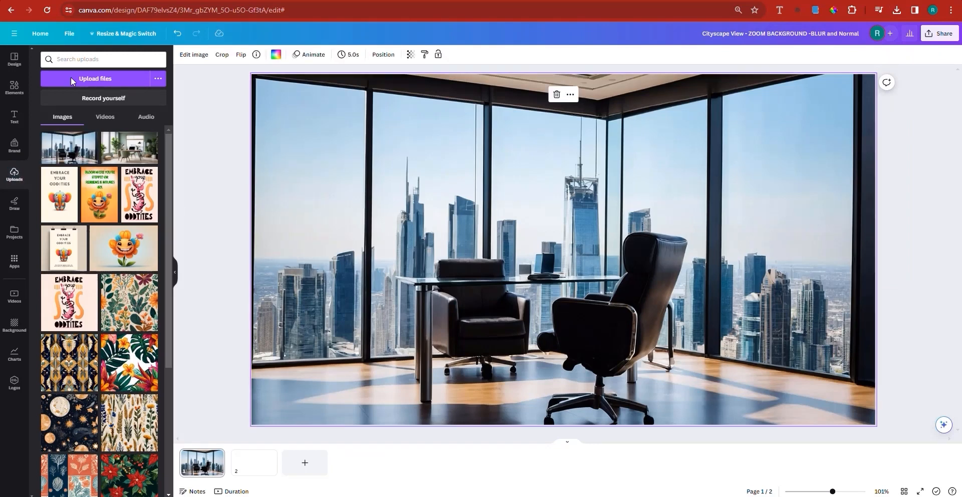
pyautogui.click(201, 62)
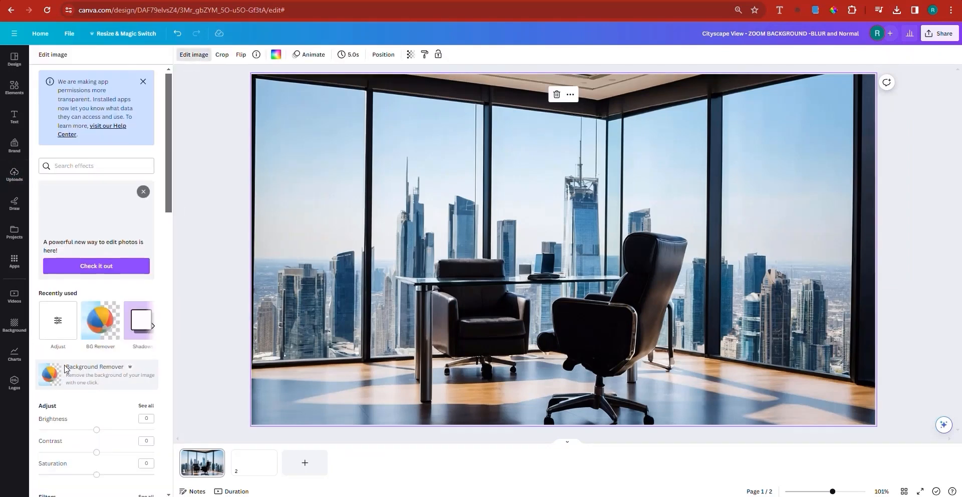
pyautogui.scroll(-2, 135, 339)
pyautogui.click(103, 331)
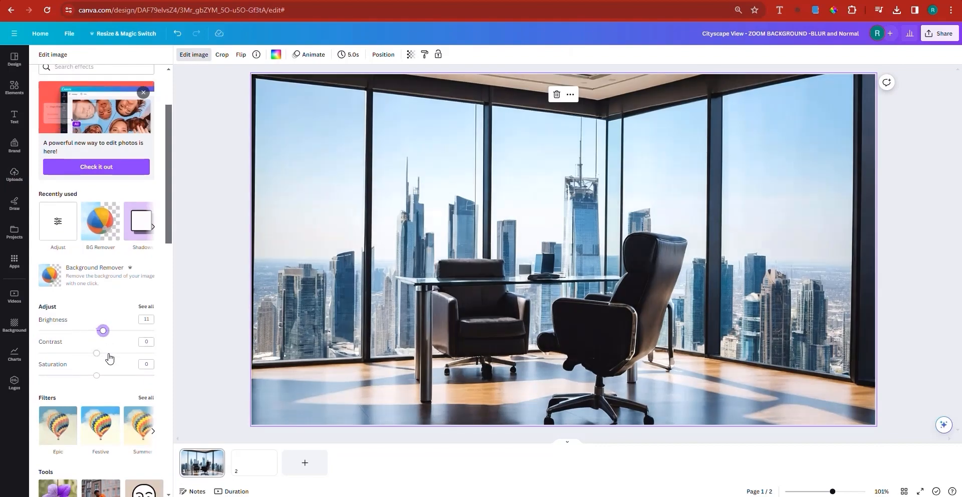
pyautogui.click(107, 353)
pyautogui.click(104, 375)
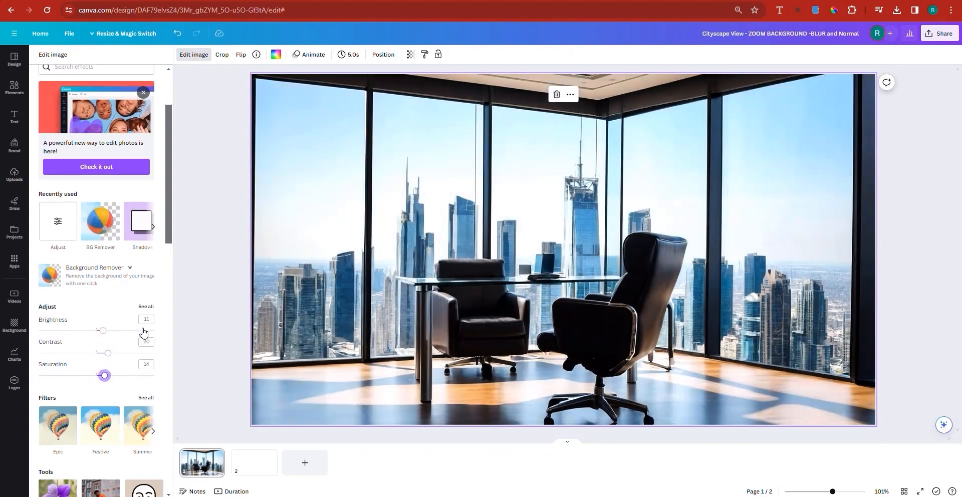
# In the full image adjustments, set clarity to 11, vibrance to 12, highlights to 15, shadows to 18 and warmth to 19.
pyautogui.click(145, 307)
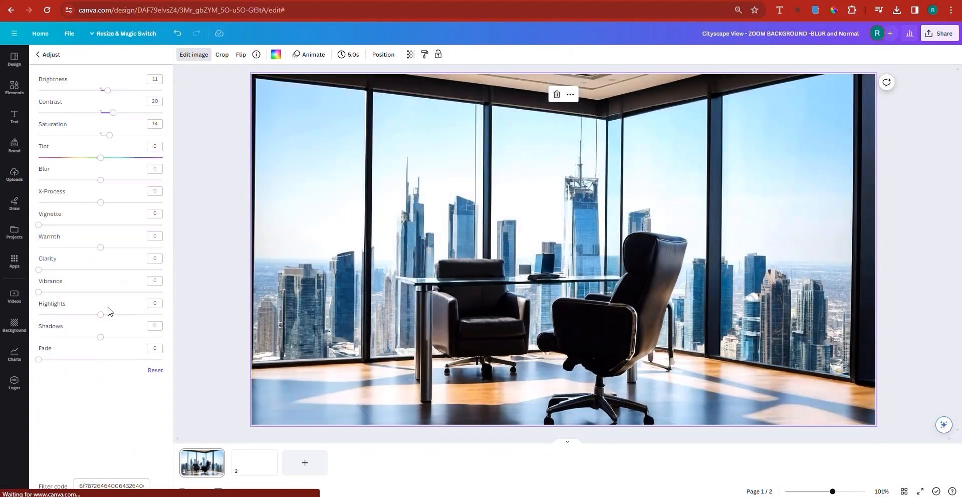
pyautogui.click(52, 270)
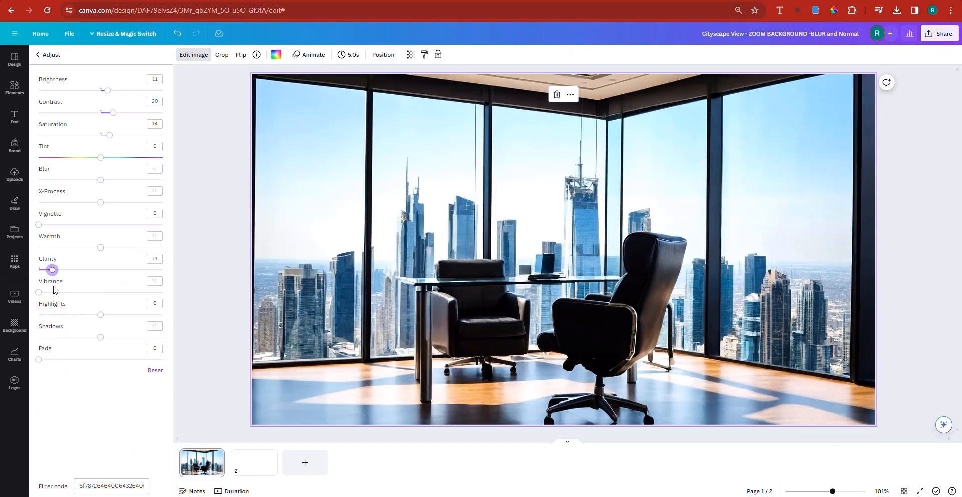
pyautogui.click(109, 314)
pyautogui.click(112, 337)
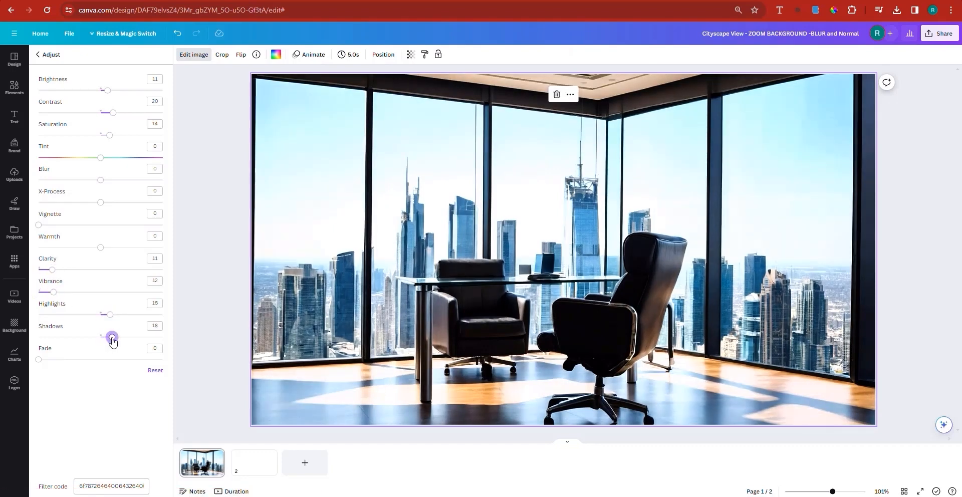
pyautogui.click(112, 247)
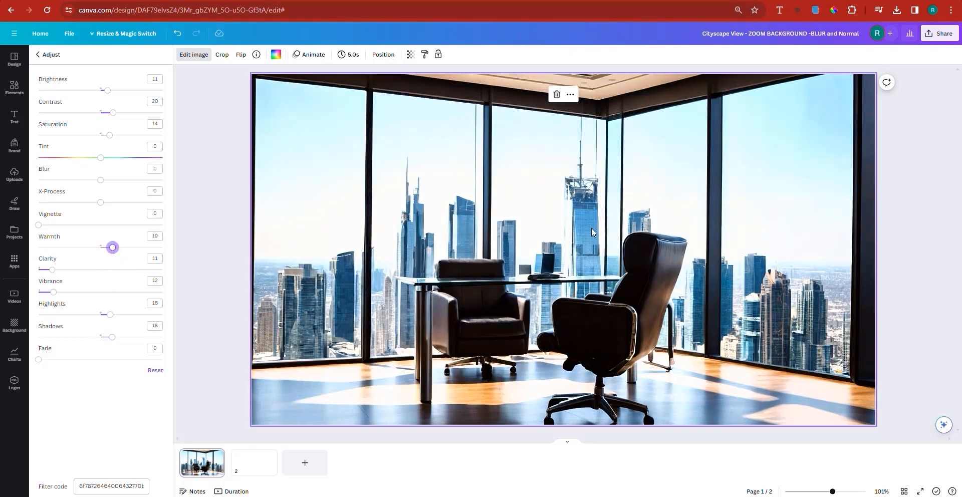
# Detach the cityscape image from the background, align it to the page's upper-left corner and enlarge it to cover the page.
pyautogui.rightClick(512, 212)
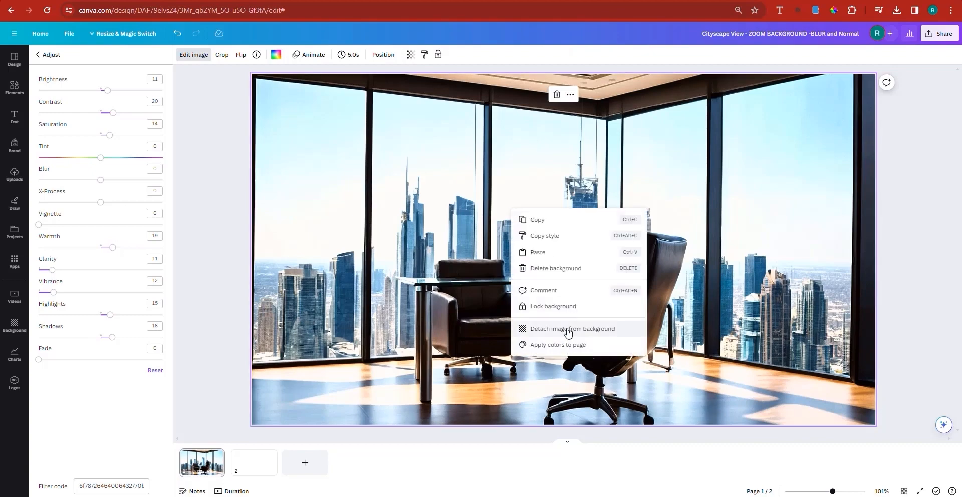
pyautogui.click(568, 330)
pyautogui.moveTo(471, 273); pyautogui.dragTo(409, 238)
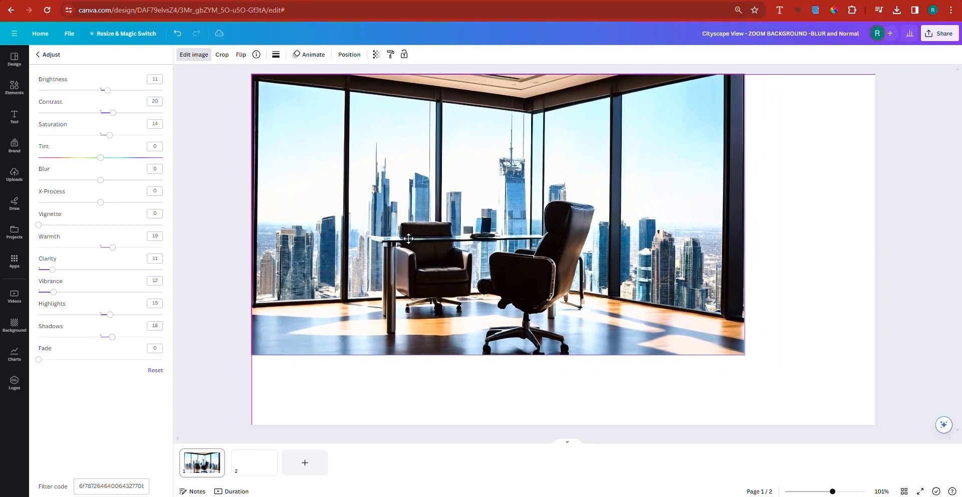
pyautogui.moveTo(743, 356); pyautogui.dragTo(871, 431)
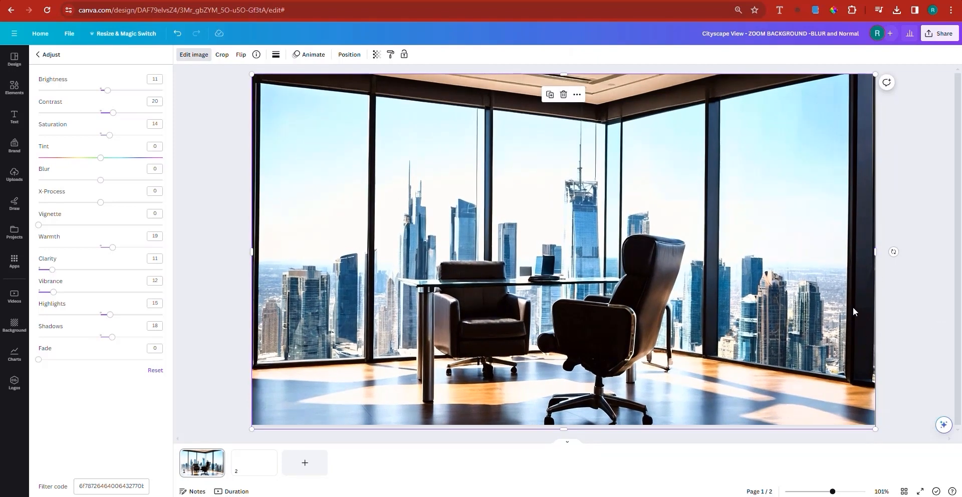
# Duplicate the cityscape image and align the copy exactly over the original.
pyautogui.doubleClick(547, 94)
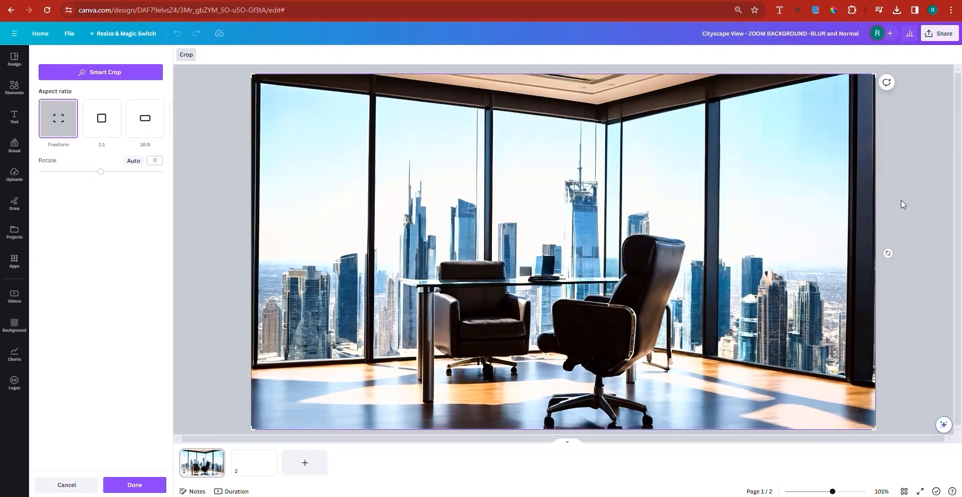
pyautogui.click(911, 223)
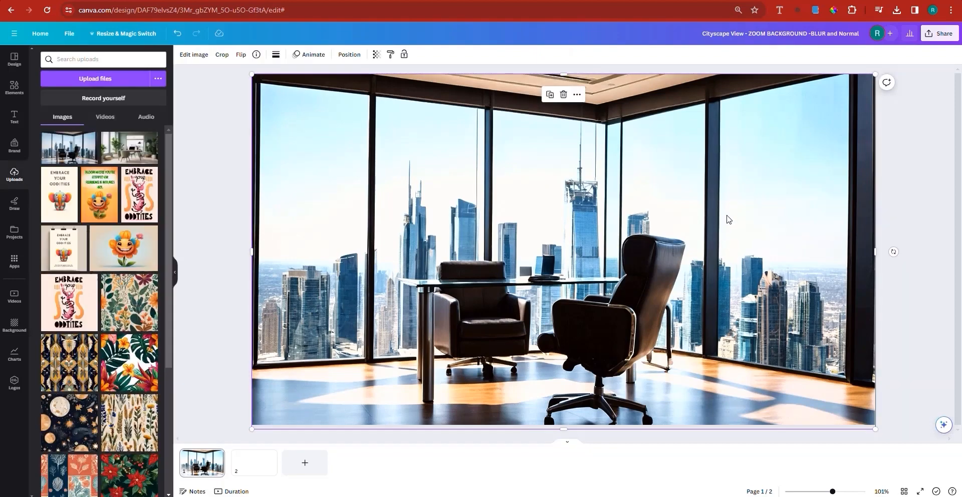
pyautogui.click(549, 95)
pyautogui.moveTo(550, 233); pyautogui.dragTo(503, 231)
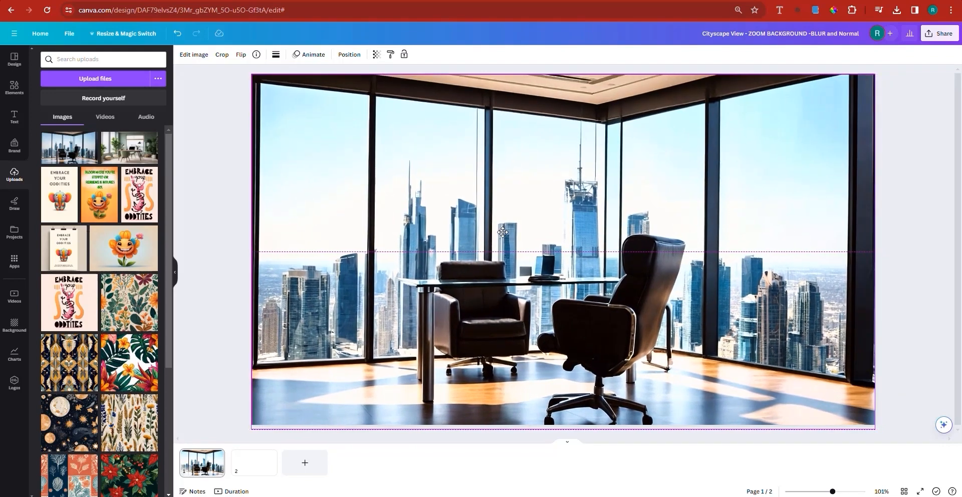
pyautogui.moveTo(503, 232); pyautogui.dragTo(502, 232)
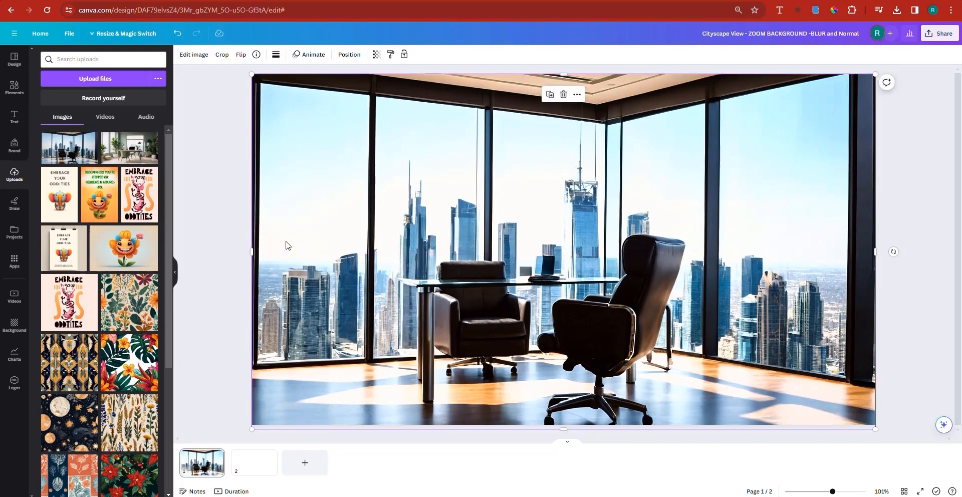
# Crop away the left part of the upper cityscape copy and set its blur to 10.
pyautogui.moveTo(287, 244); pyautogui.dragTo(429, 265)
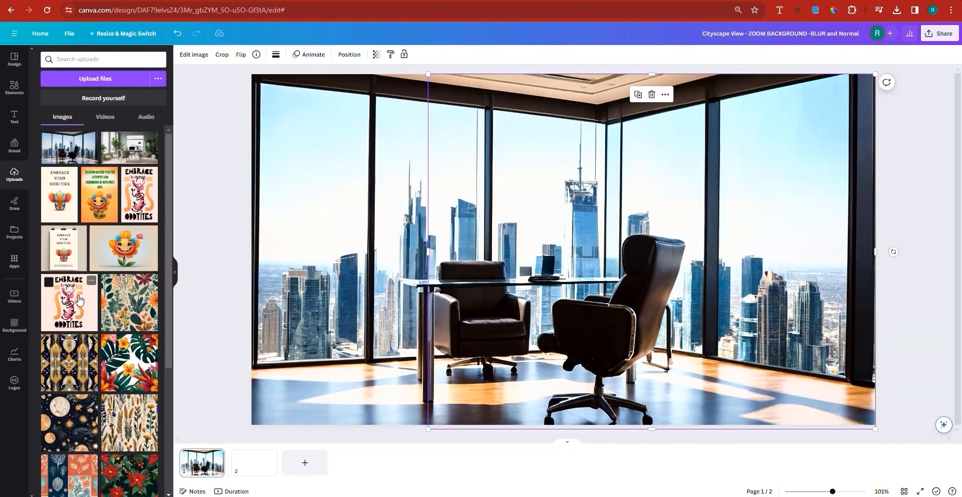
pyautogui.click(195, 55)
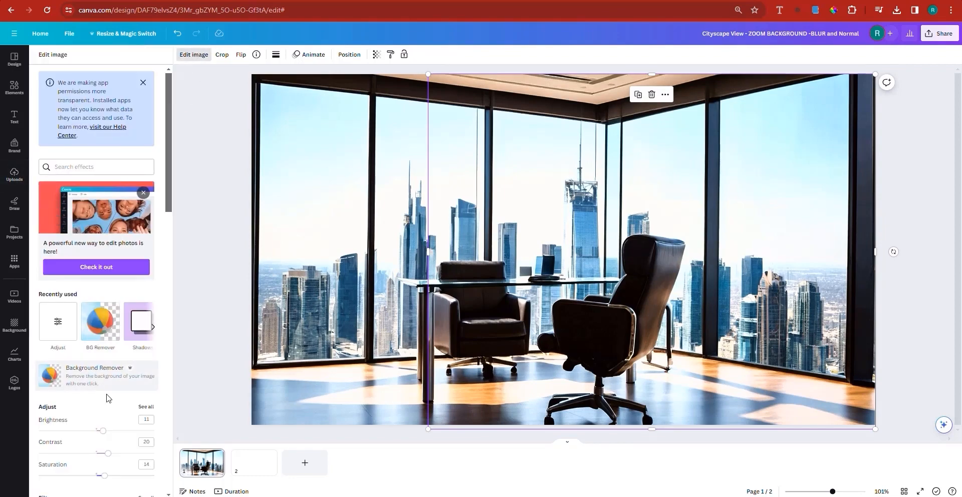
pyautogui.click(146, 407)
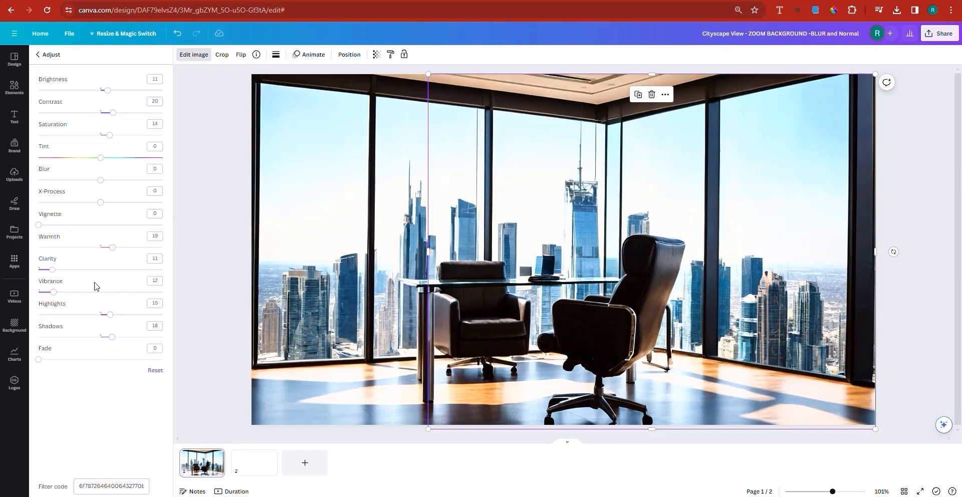
pyautogui.click(109, 179)
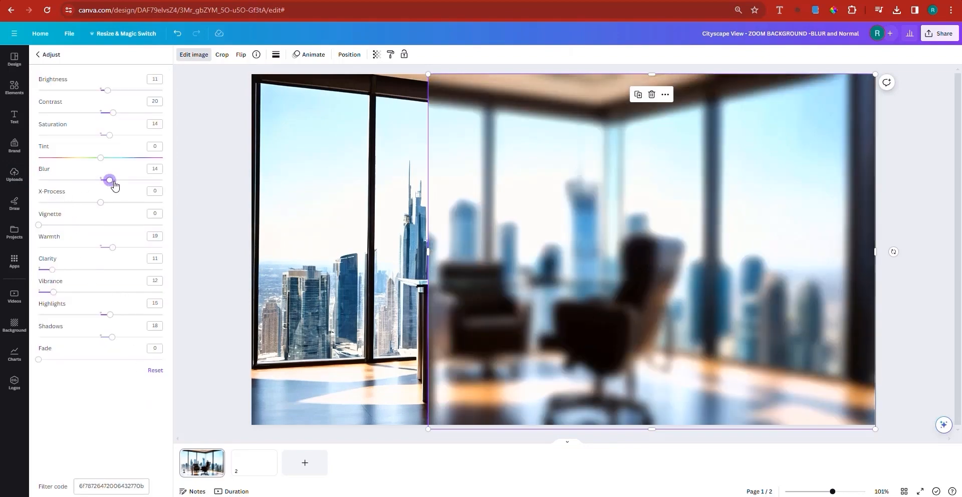
pyautogui.click(154, 169)
pyautogui.write('10')
pyautogui.press('Return')
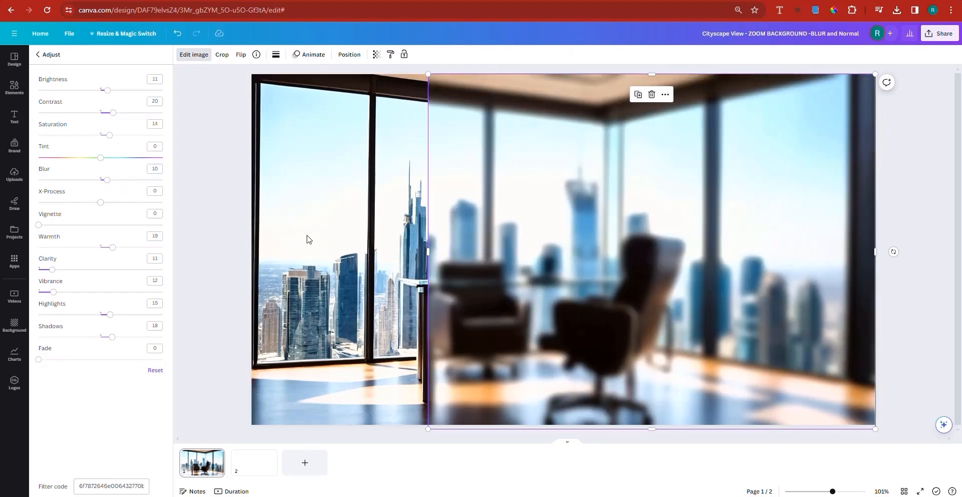
# Crop the blurred copy's left edge further to the page's middle so it covers only the right half.
pyautogui.moveTo(440, 251); pyautogui.dragTo(561, 252)
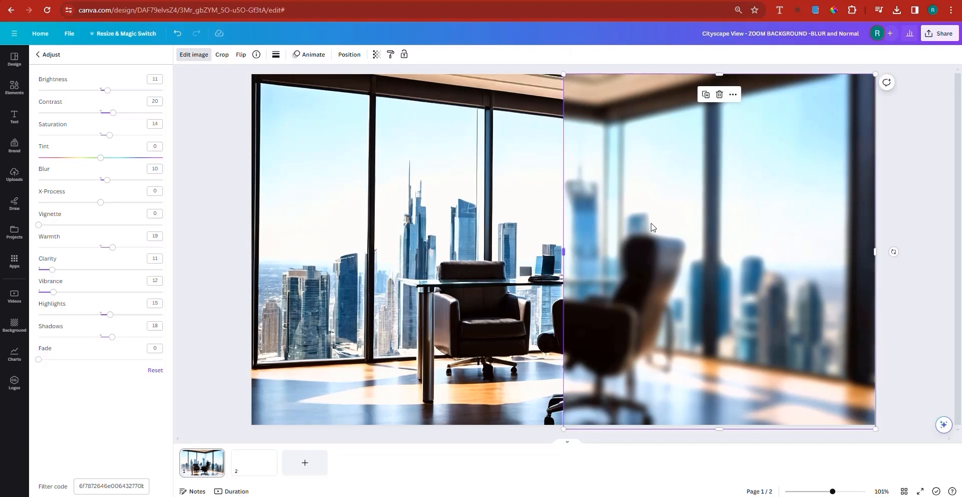
pyautogui.click(903, 335)
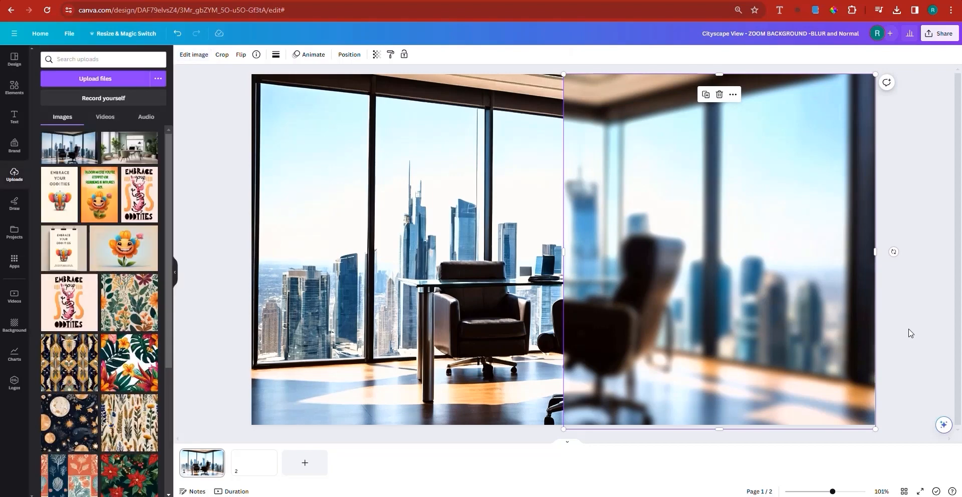
pyautogui.click(905, 344)
pyautogui.click(426, 242)
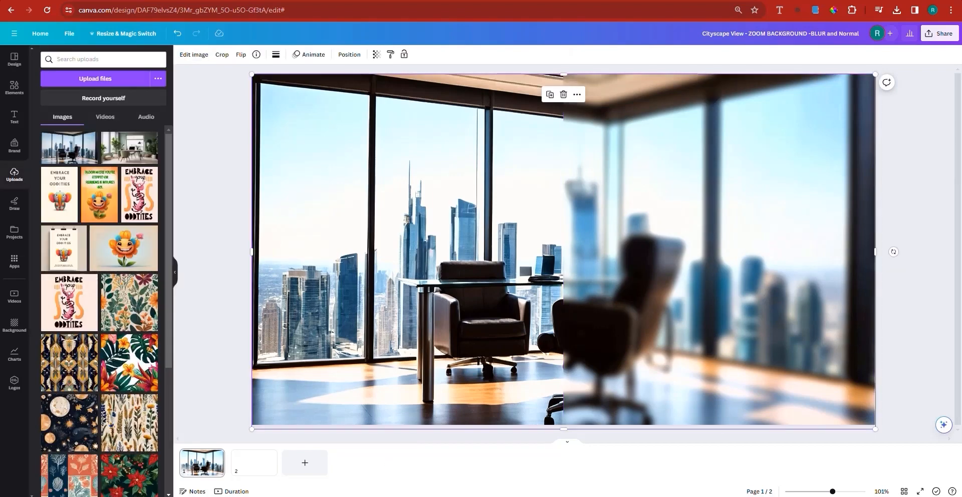
pyautogui.click(648, 297)
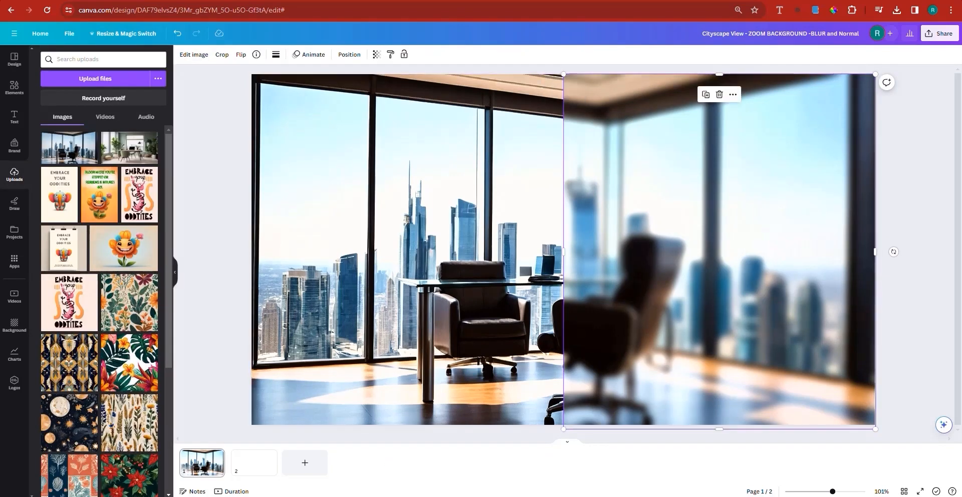
pyautogui.click(443, 293)
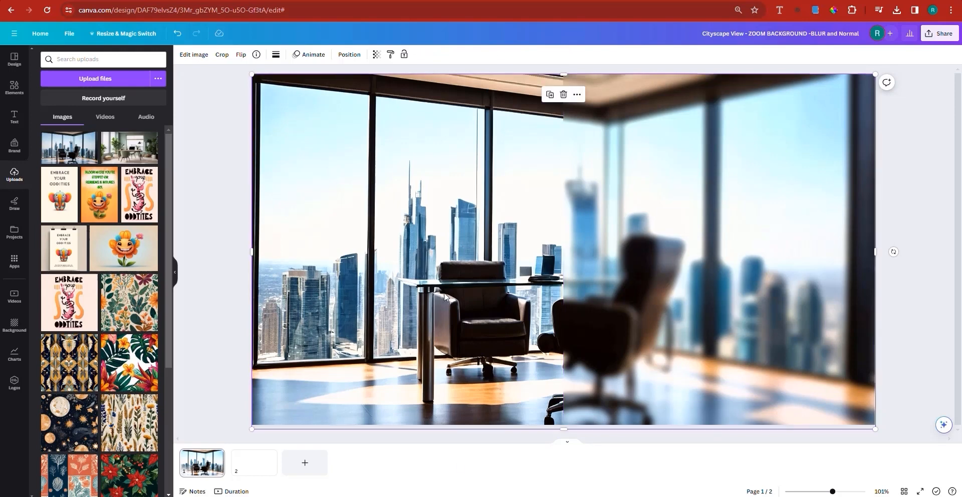
pyautogui.click(639, 215)
pyautogui.click(919, 301)
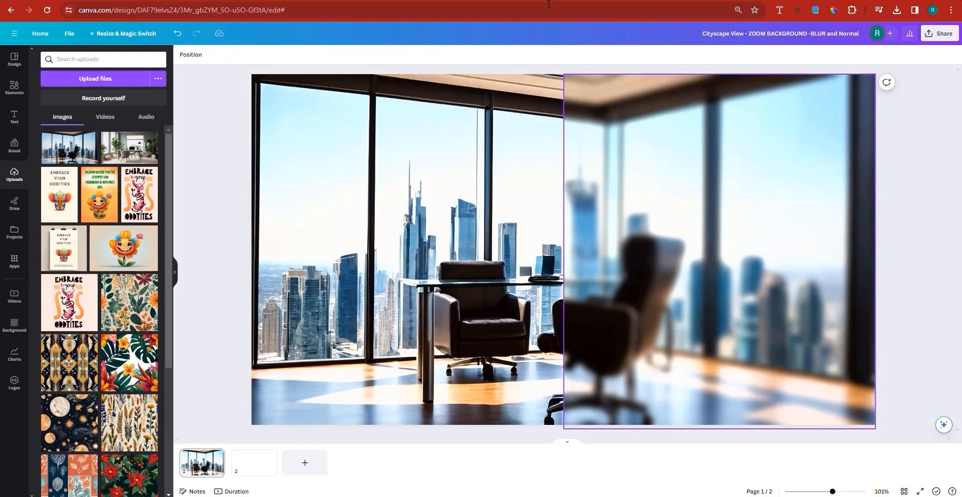
# Check the Etsy listing's split preview, and crop the sharp image's right edge to leave a narrow white gap before the blurred half.
pyautogui.click(314, 1)
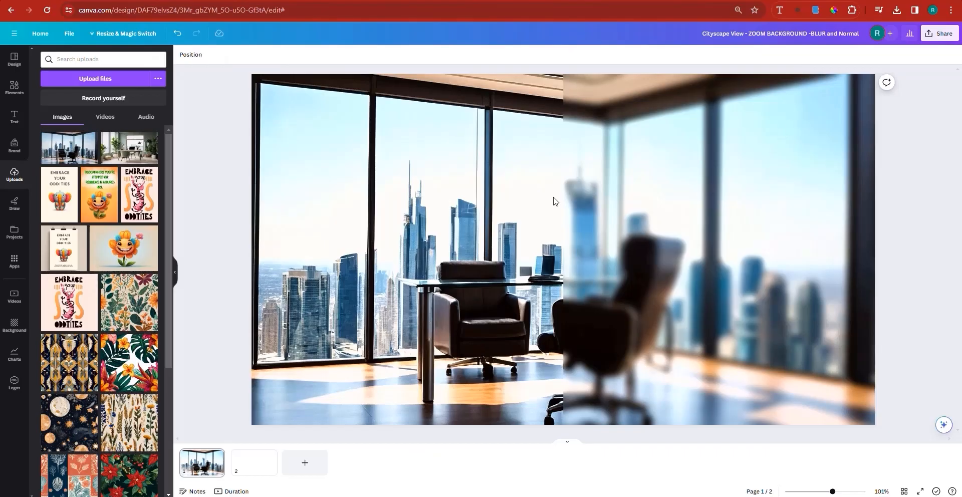
pyautogui.click(516, 208)
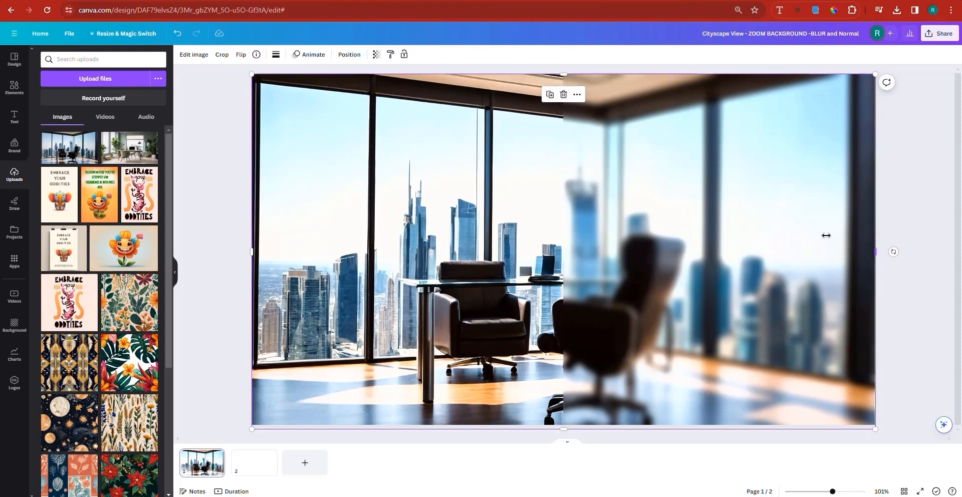
pyautogui.moveTo(825, 235); pyautogui.dragTo(583, 241)
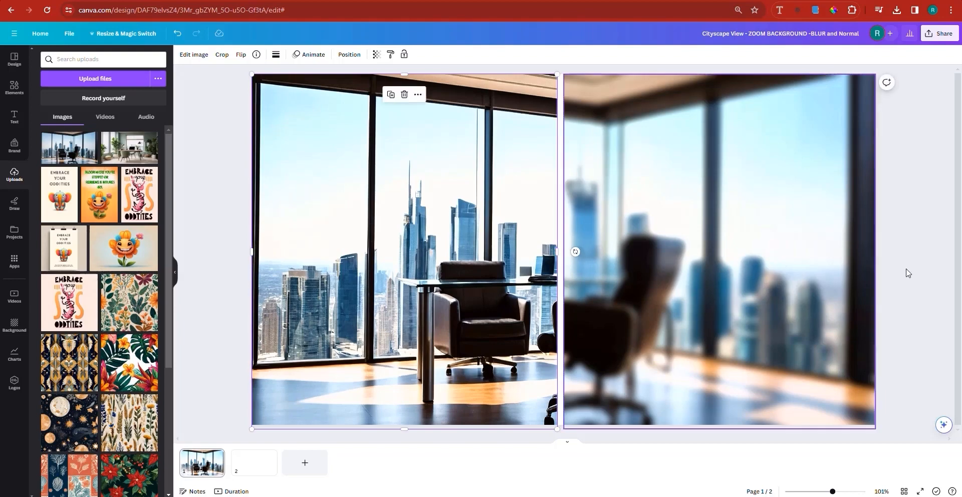
pyautogui.click(585, 273)
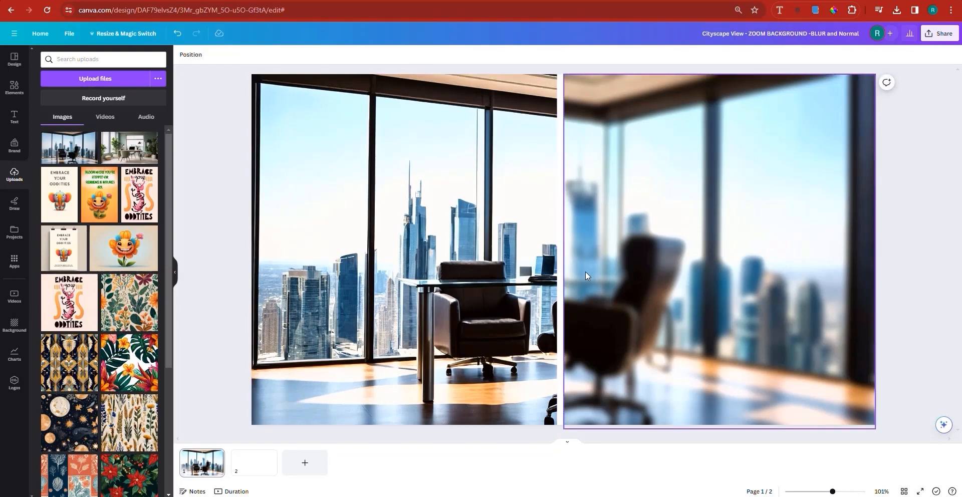
pyautogui.click(271, 281)
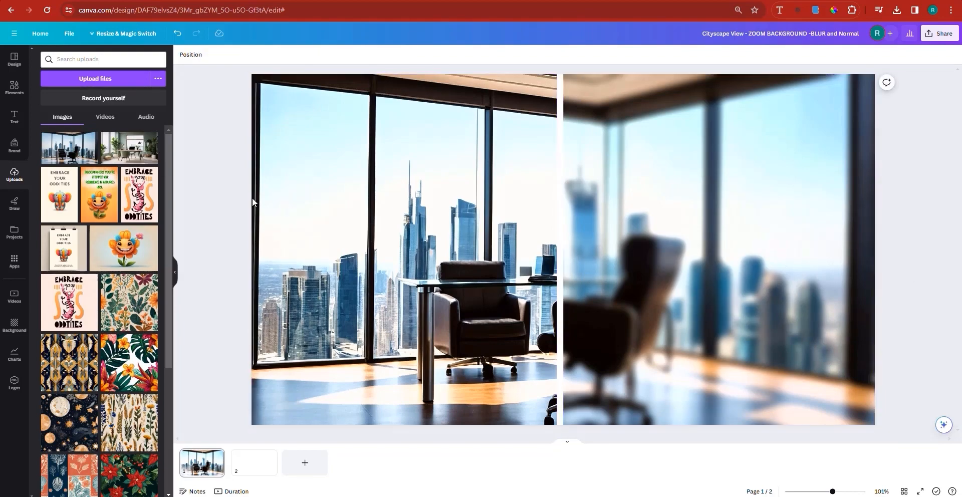
# Add a heading text in the middle of the page reading "VIRTUAL ZOOM BACKGROUND", using the Etsy listing as reference.
pyautogui.click(12, 95)
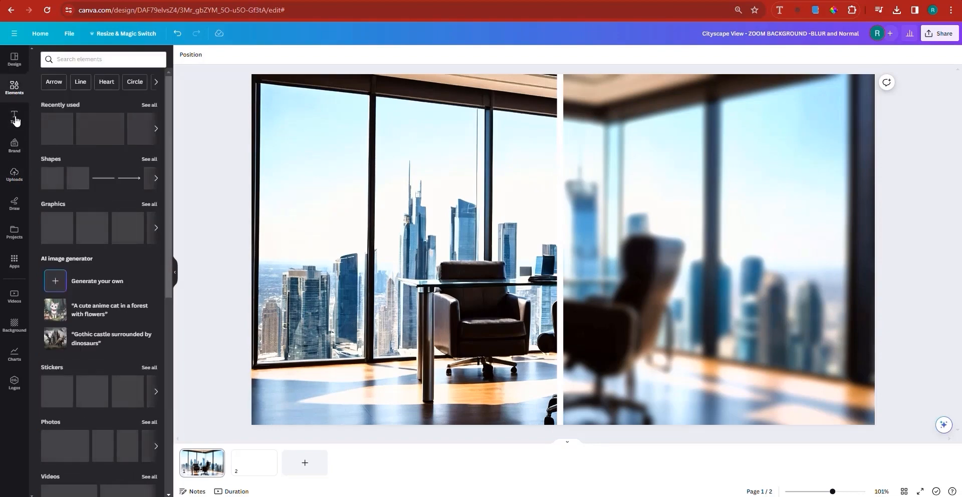
pyautogui.click(20, 124)
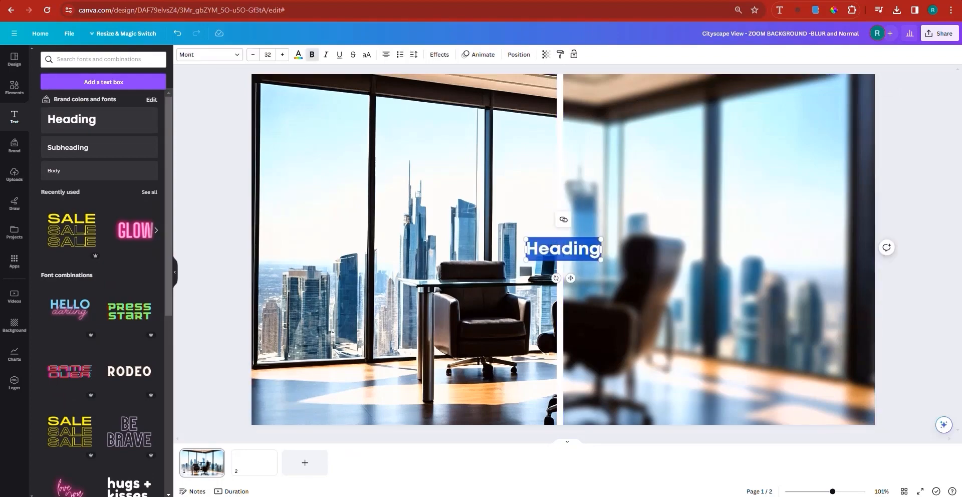
pyautogui.hotkey('ctrl', 'Tab')
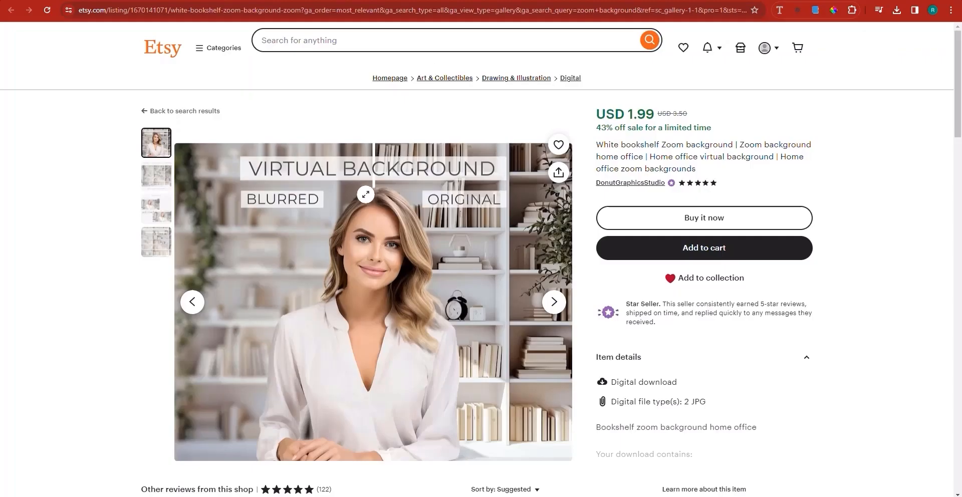
pyautogui.hotkey('ctrl', 'shift', 'Tab')
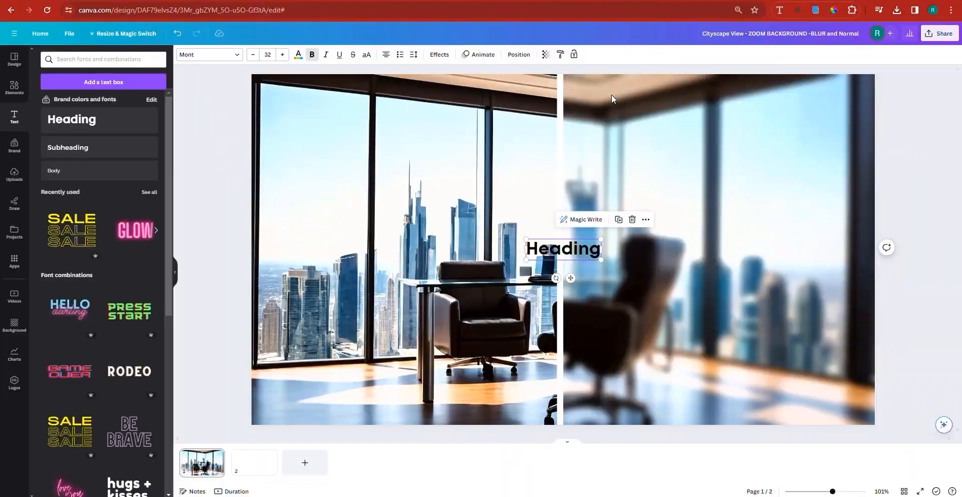
pyautogui.doubleClick(545, 250)
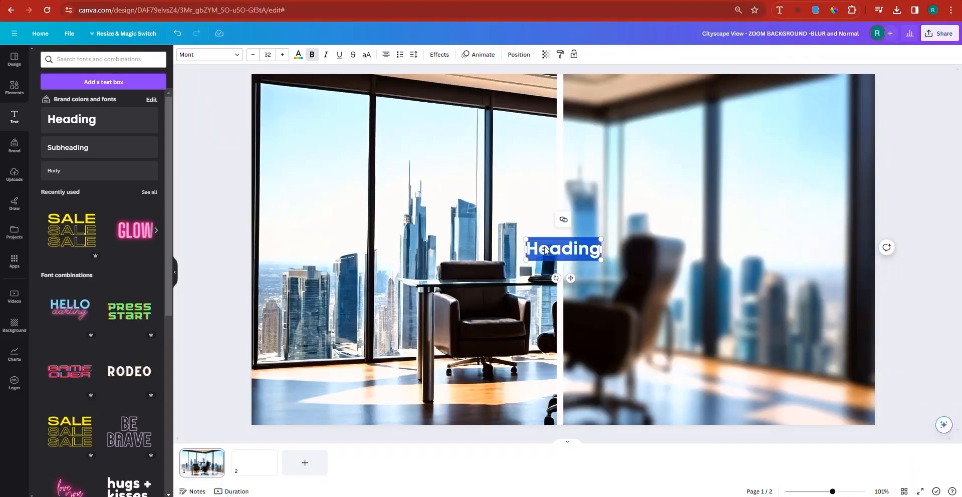
pyautogui.write('vir')
pyautogui.press('BackSpace')
pyautogui.press('BackSpace')
pyautogui.press('BackSpace')
pyautogui.write('VIR')
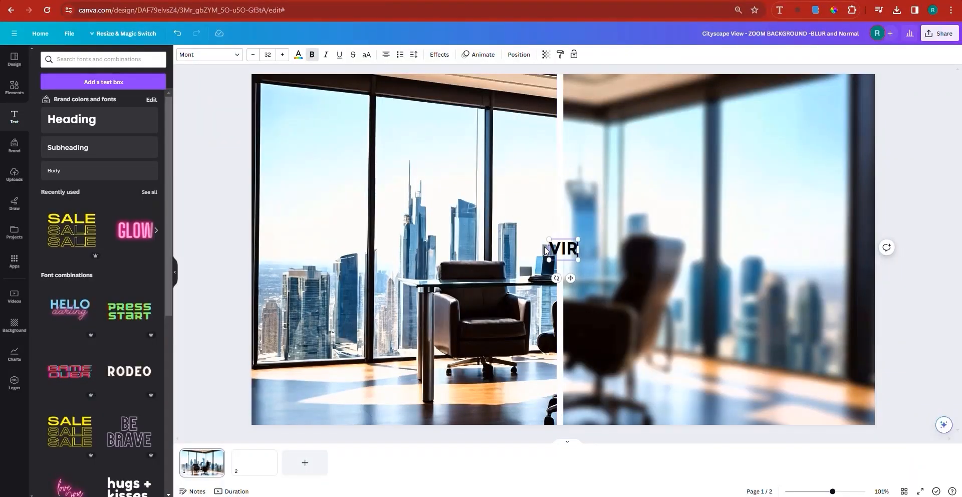
pyautogui.write('TUAL ZOOM')
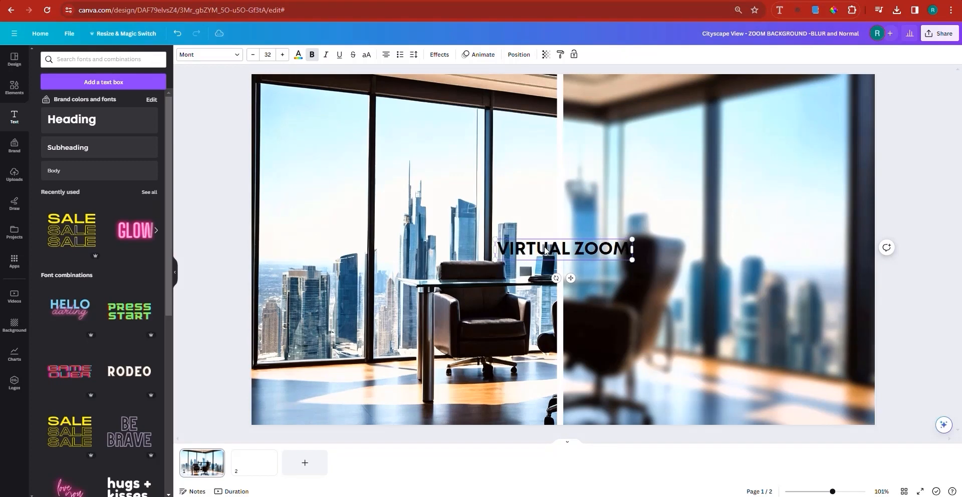
pyautogui.write(' BACKGROUND')
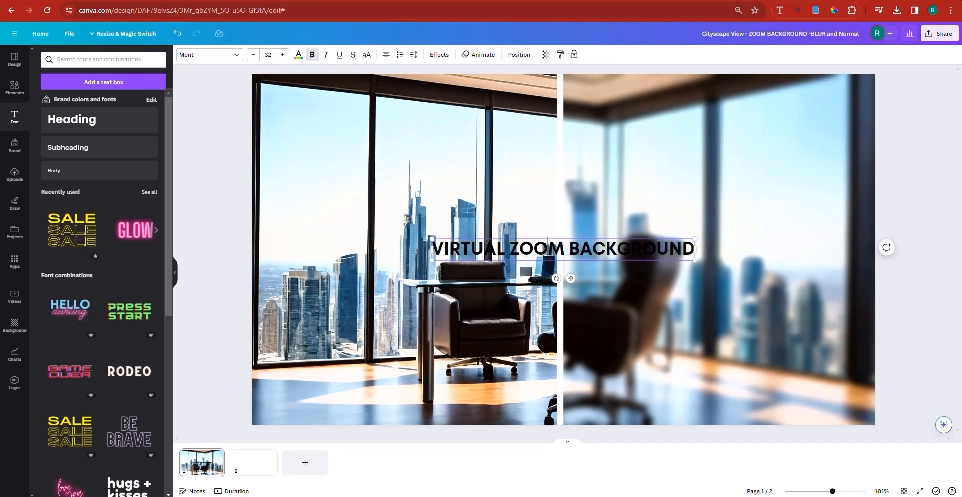
# Apply the Background text effect to the whole heading and set its roundness to 0.
pyautogui.doubleClick(546, 246)
pyautogui.hotkey('ctrl', 'a')
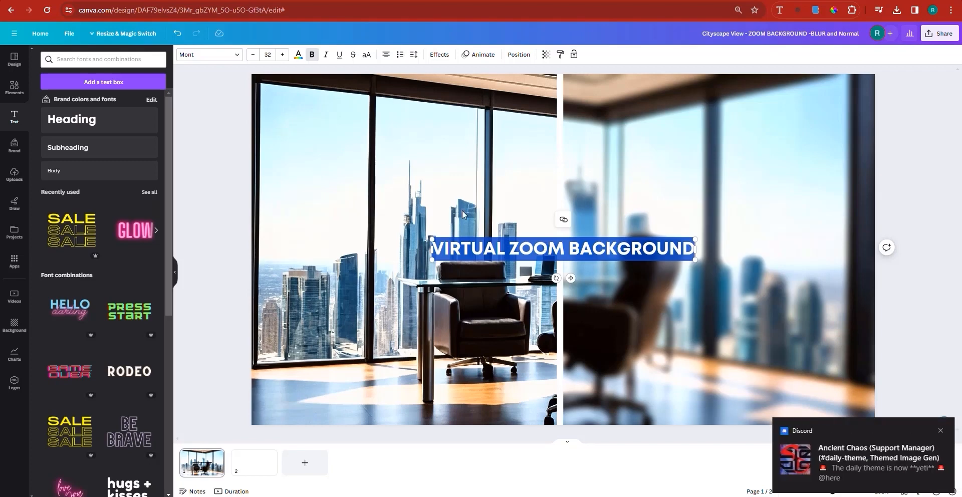
pyautogui.click(439, 55)
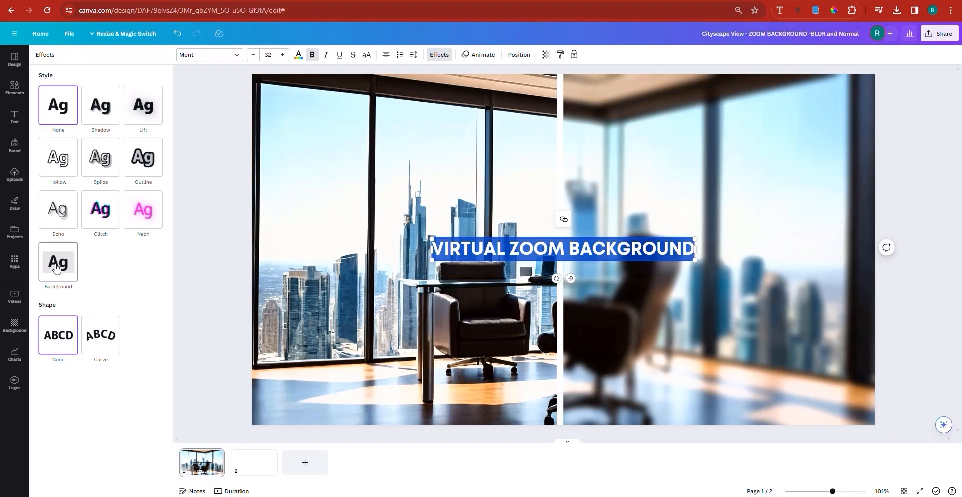
pyautogui.click(56, 267)
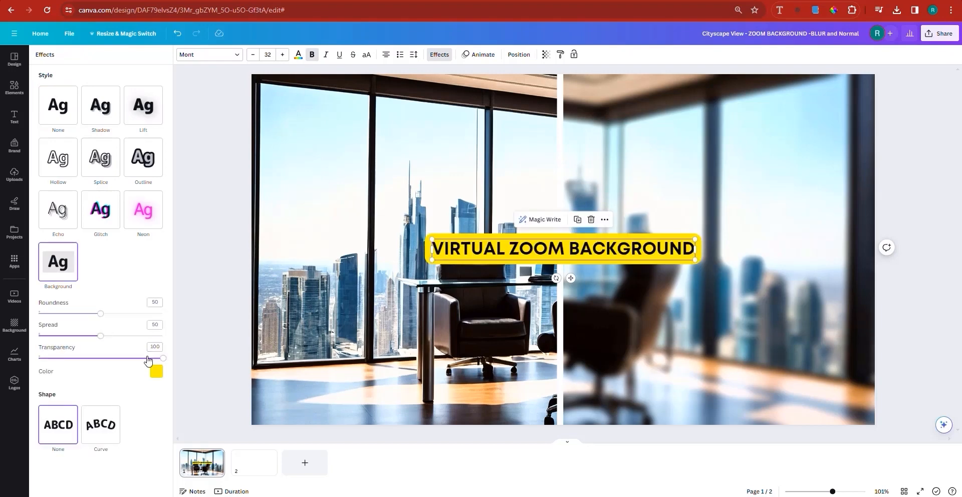
pyautogui.moveTo(104, 317); pyautogui.dragTo(1, 307)
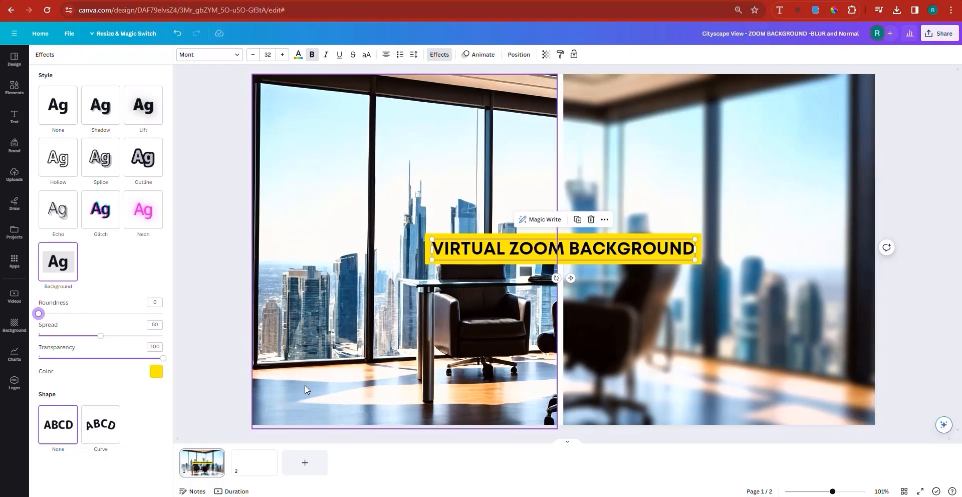
# Set the heading's background effect to 55 transparency and white, and move the heading to the upper part of the page.
pyautogui.moveTo(114, 358); pyautogui.dragTo(108, 360)
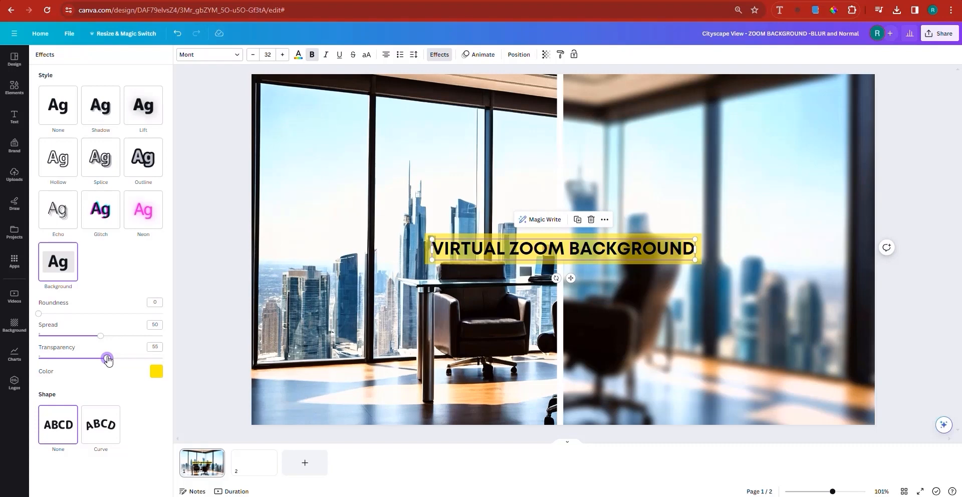
pyautogui.click(156, 372)
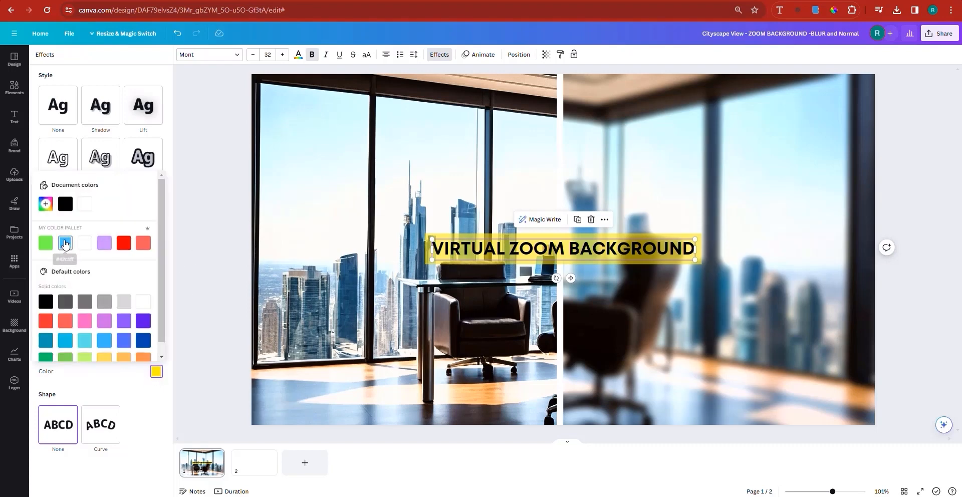
pyautogui.click(65, 243)
pyautogui.click(143, 301)
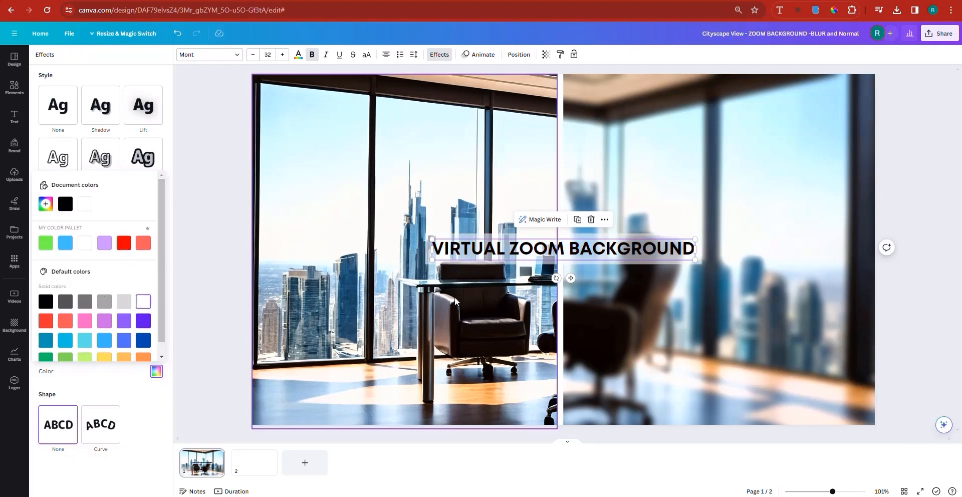
pyautogui.moveTo(571, 277); pyautogui.dragTo(558, 176)
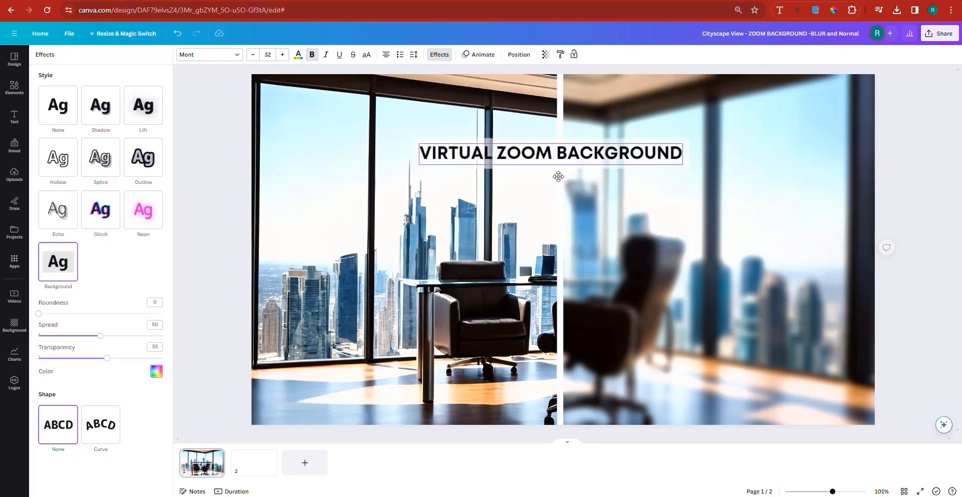
pyautogui.moveTo(685, 165); pyautogui.dragTo(795, 221)
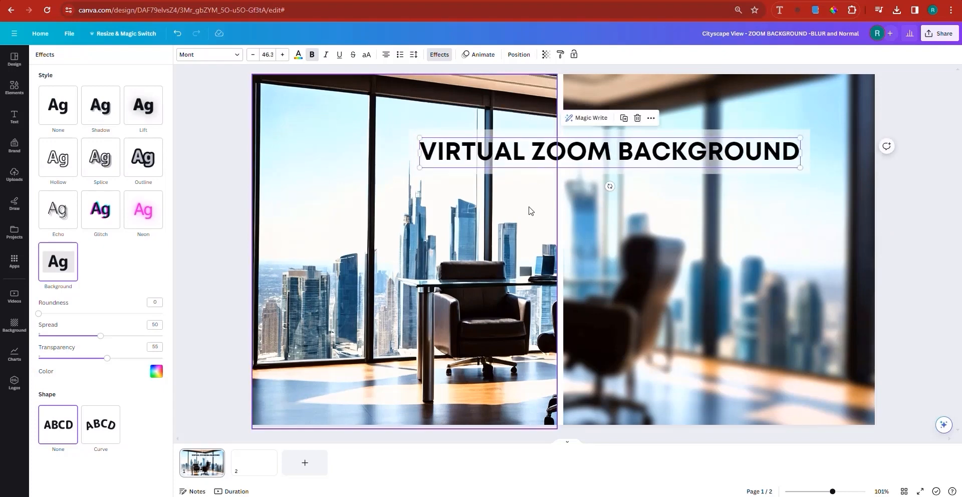
pyautogui.moveTo(600, 186); pyautogui.dragTo(591, 184)
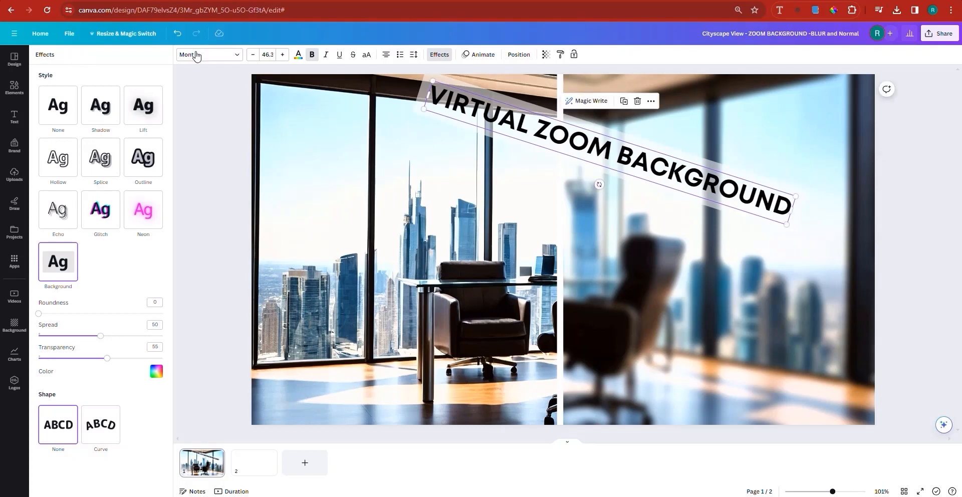
pyautogui.click(178, 33)
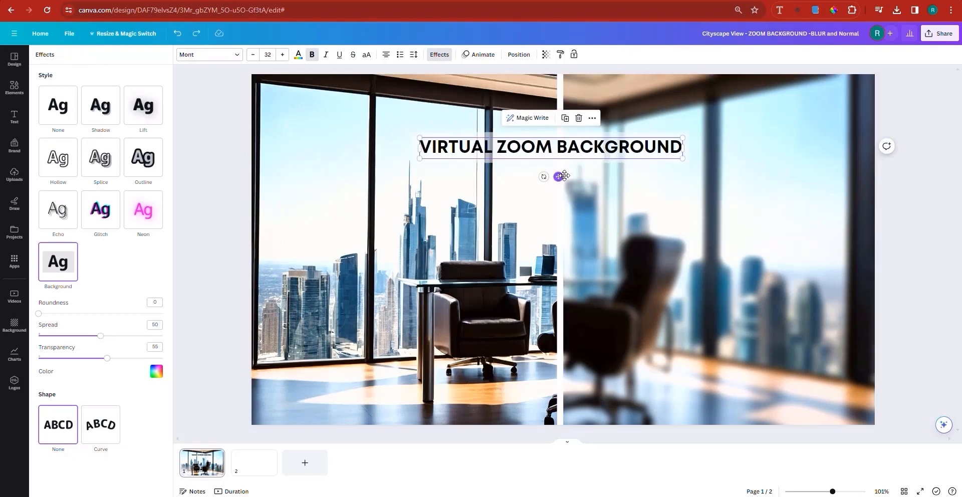
# Enlarge the heading to about font size 51.9 and centre it across the sharp and blurred halves near the page's upper edge.
pyautogui.moveTo(697, 171); pyautogui.dragTo(851, 260)
pyautogui.click(638, 194)
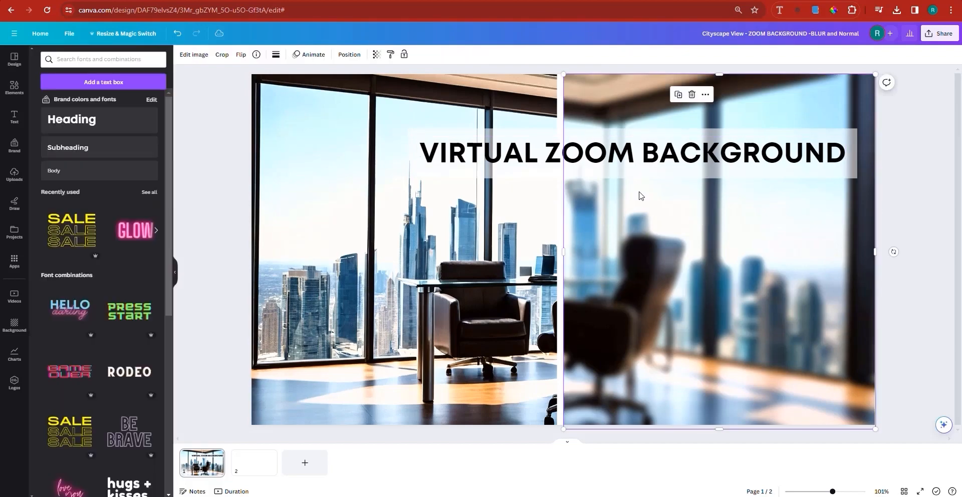
pyautogui.click(651, 153)
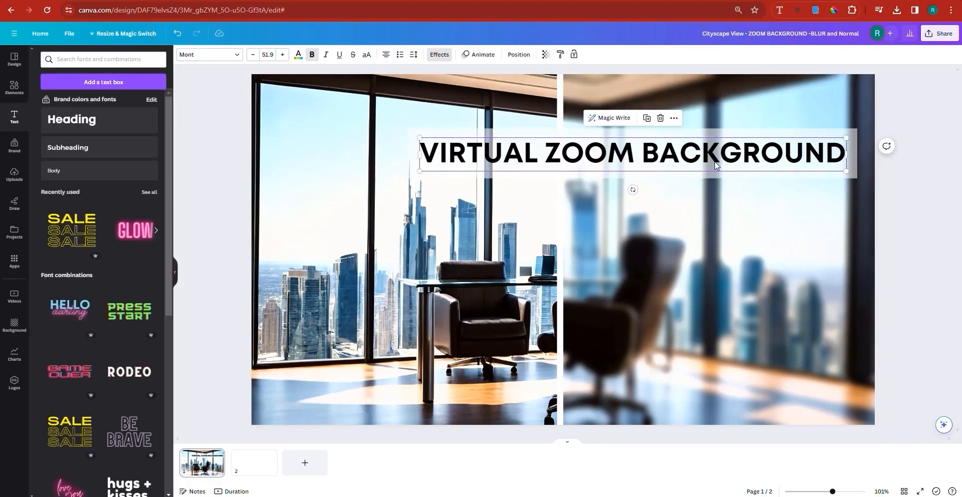
pyautogui.moveTo(712, 158); pyautogui.dragTo(645, 142)
# Duplicate the heading, place the copy below the original, and shrink it to about font size 34.4.
pyautogui.click(576, 100)
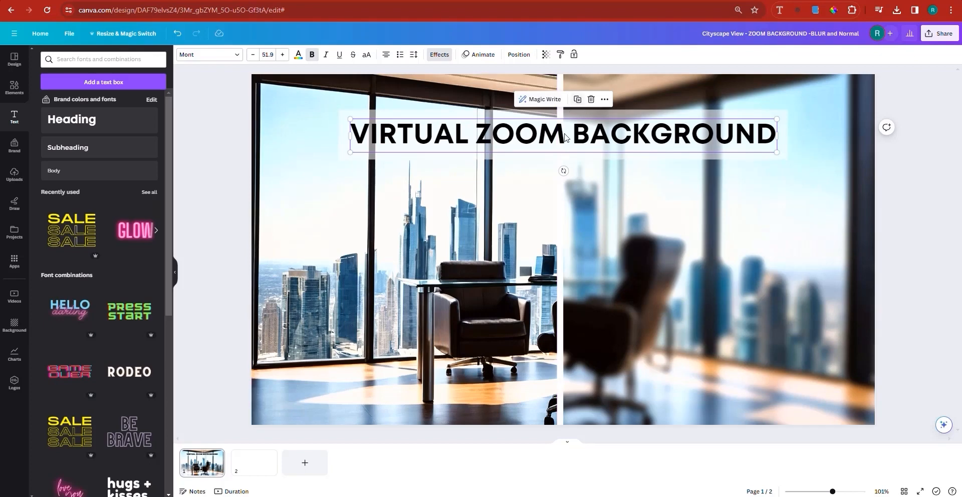
pyautogui.moveTo(557, 144); pyautogui.dragTo(516, 242)
pyautogui.click(517, 241)
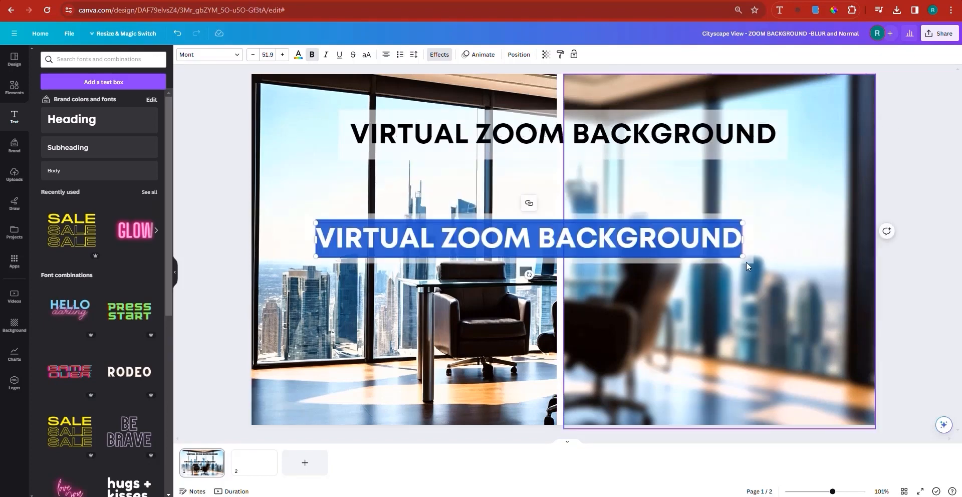
pyautogui.moveTo(722, 253); pyautogui.dragTo(599, 245)
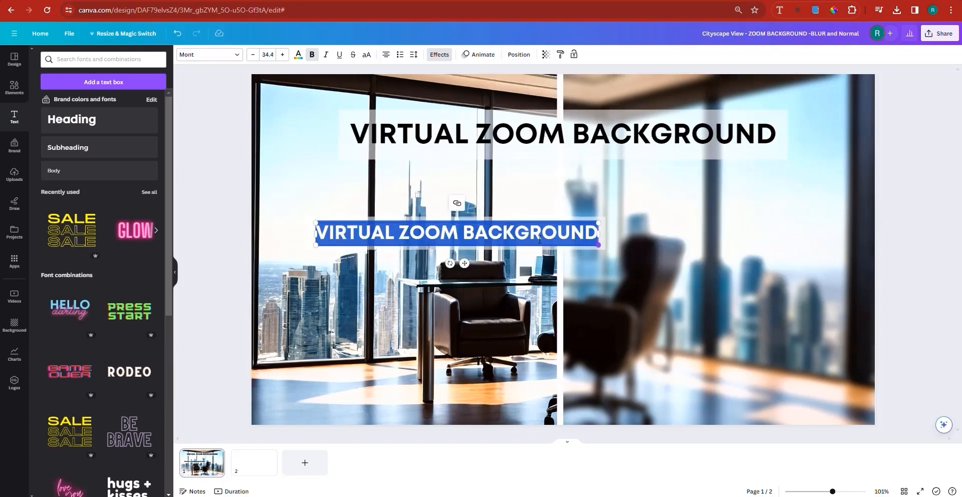
# Replace the smaller copy's text with "NORMAL" in capitals.
pyautogui.doubleClick(539, 239)
pyautogui.click(539, 239)
pyautogui.write('normal')
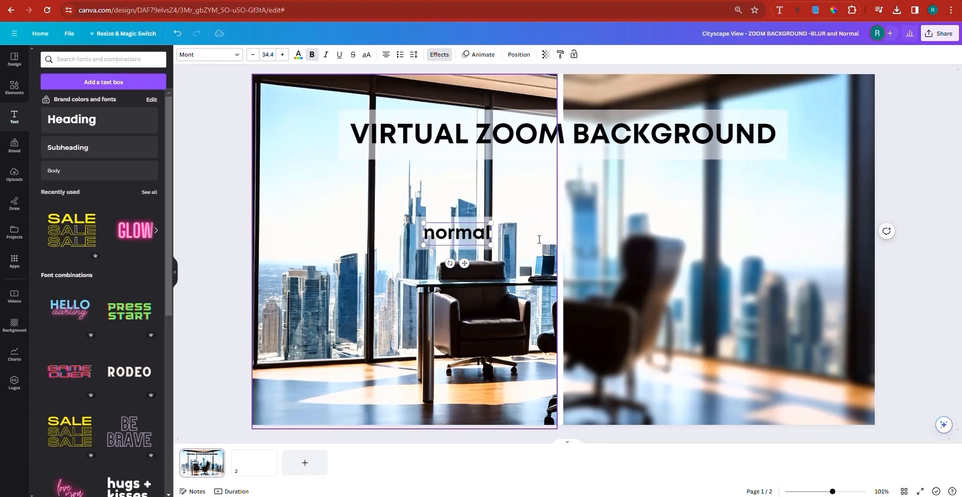
pyautogui.press('BackSpace')
pyautogui.press('BackSpace')
pyautogui.press('BackSpace')
pyautogui.press('BackSpace')
pyautogui.press('BackSpace')
pyautogui.press('BackSpace')
pyautogui.write('nromal')
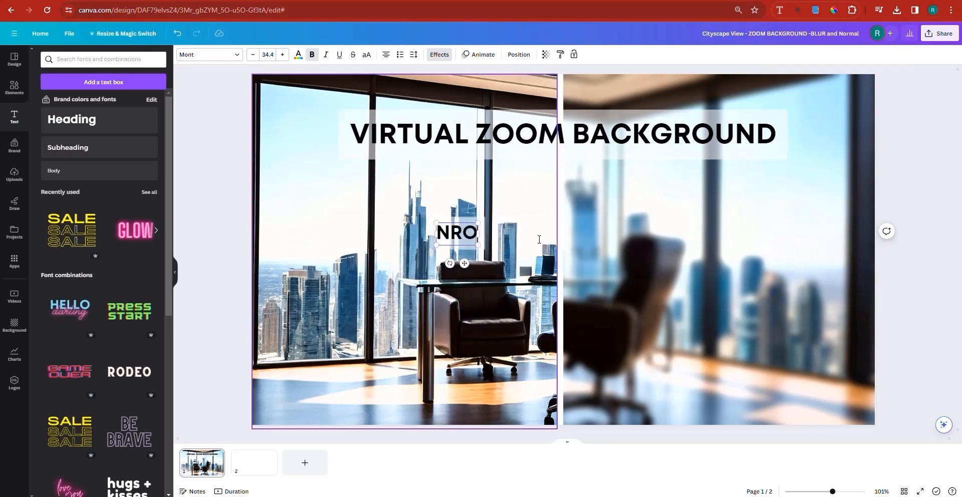
pyautogui.press('BackSpace')
pyautogui.press('BackSpace')
pyautogui.press('BackSpace')
pyautogui.press('BackSpace')
pyautogui.press('BackSpace')
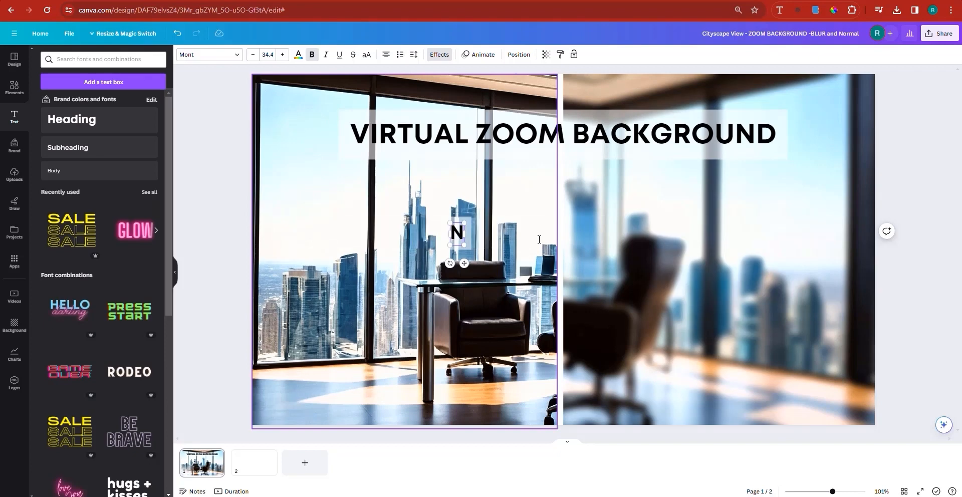
pyautogui.write('orml')
pyautogui.press('BackSpace')
pyautogui.write('al')
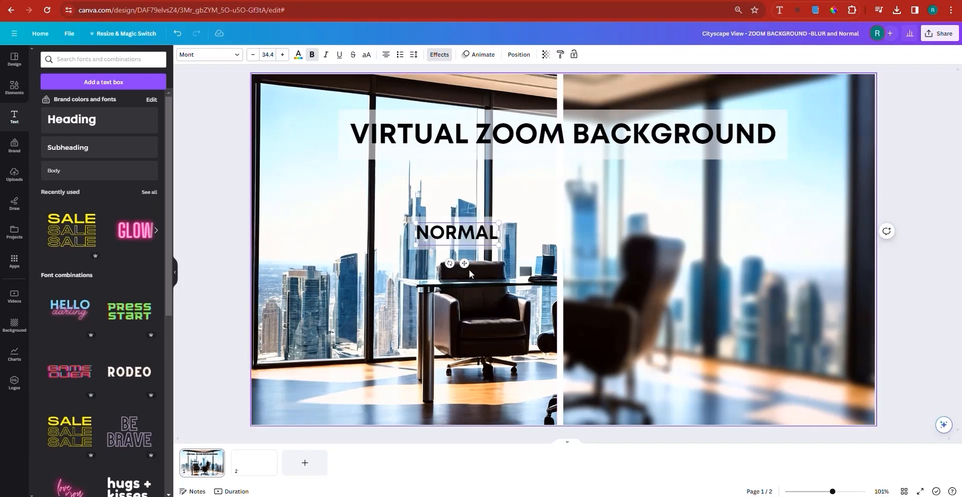
pyautogui.click(910, 351)
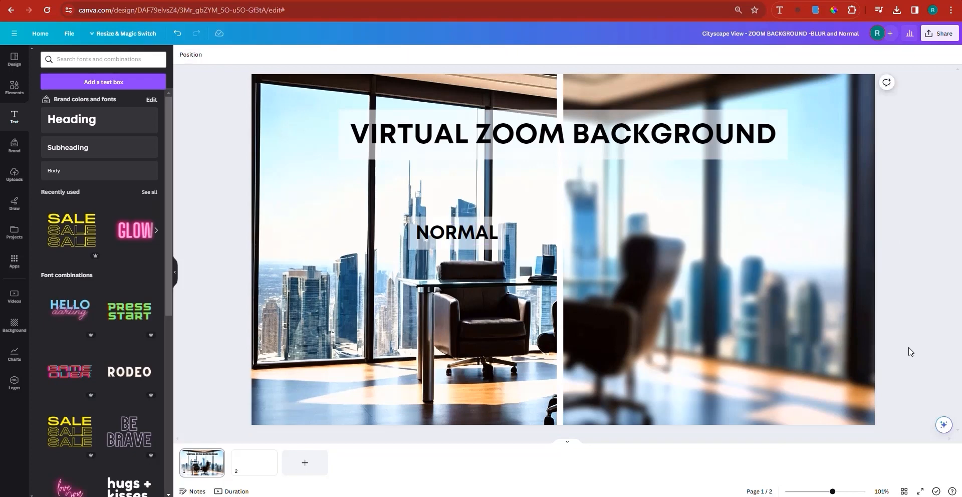
# Centre the NORMAL label on the sharp half, and place a duplicate on the blurred half reading "BLURRED".
pyautogui.moveTo(468, 240); pyautogui.dragTo(416, 258)
pyautogui.click(418, 220)
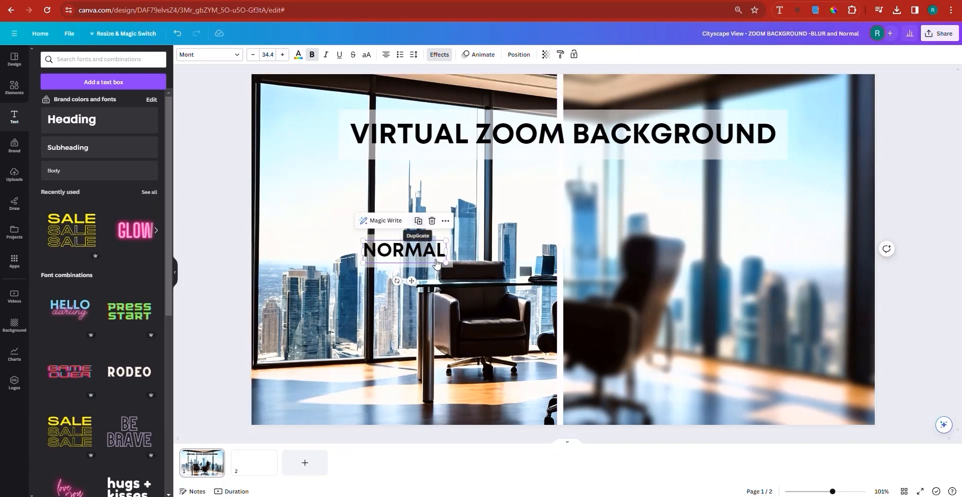
pyautogui.moveTo(417, 253); pyautogui.dragTo(726, 248)
pyautogui.doubleClick(726, 247)
pyautogui.write('BLURRED')
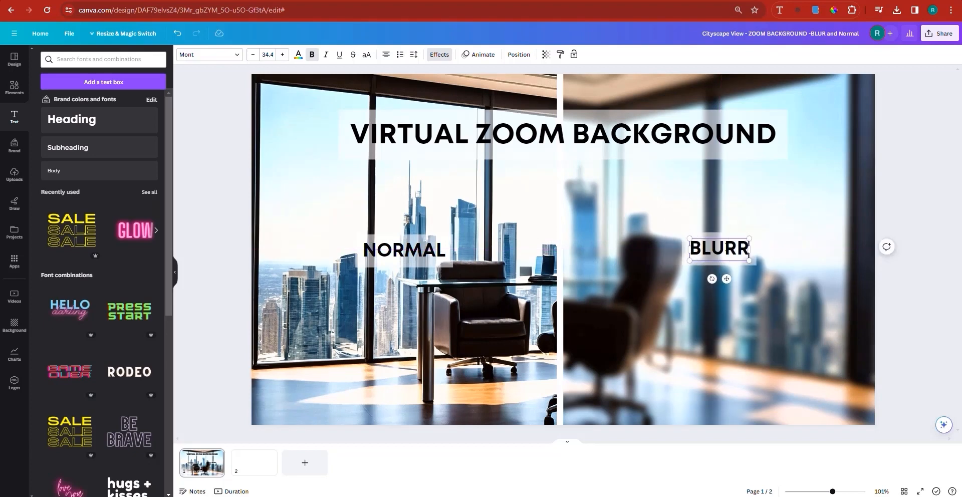
pyautogui.click(910, 201)
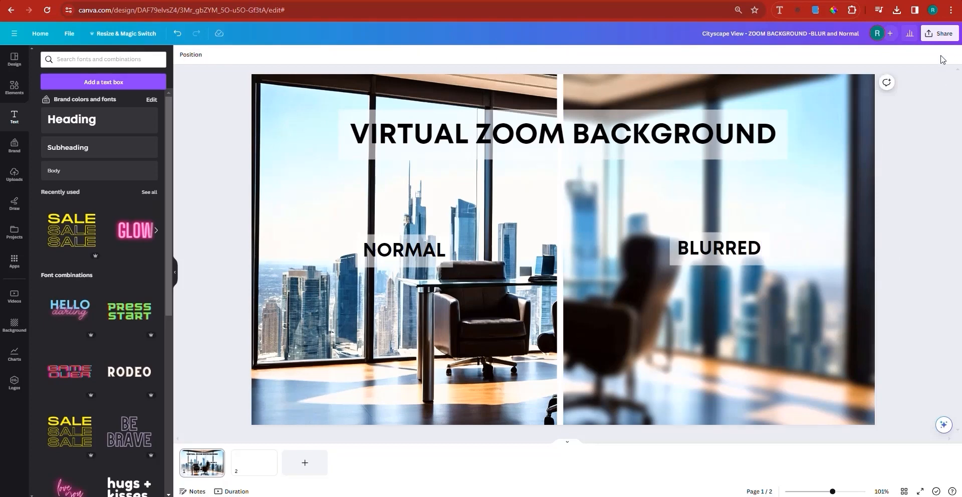
# Open the design's download options, and view the second preview image of the Etsy bookshelf listing.
pyautogui.click(940, 33)
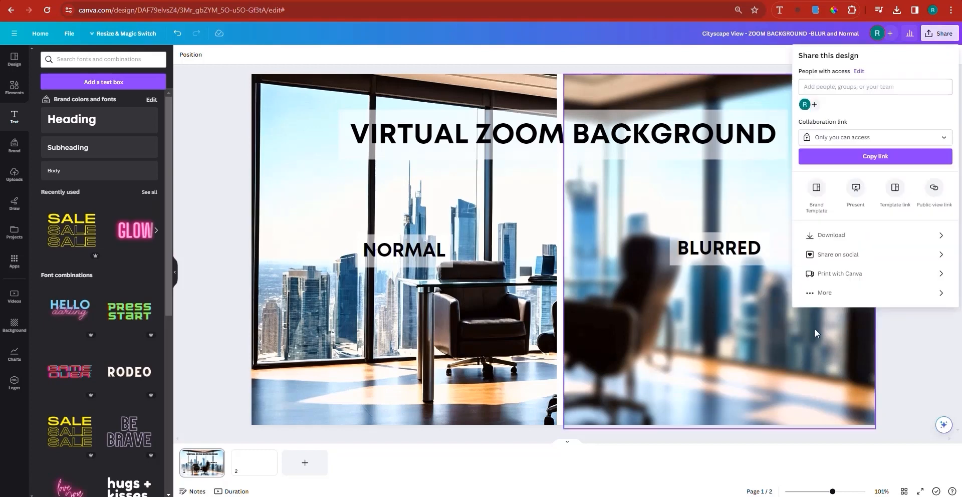
pyautogui.click(830, 235)
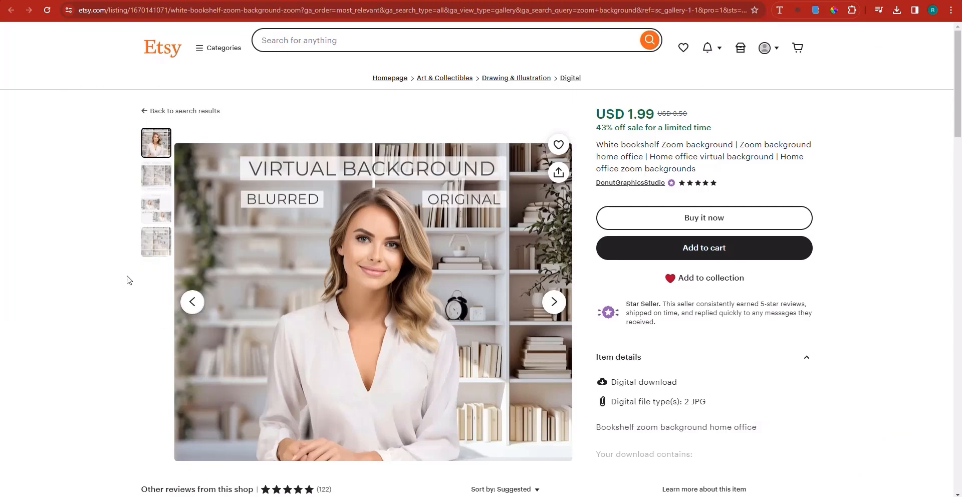
pyautogui.click(154, 182)
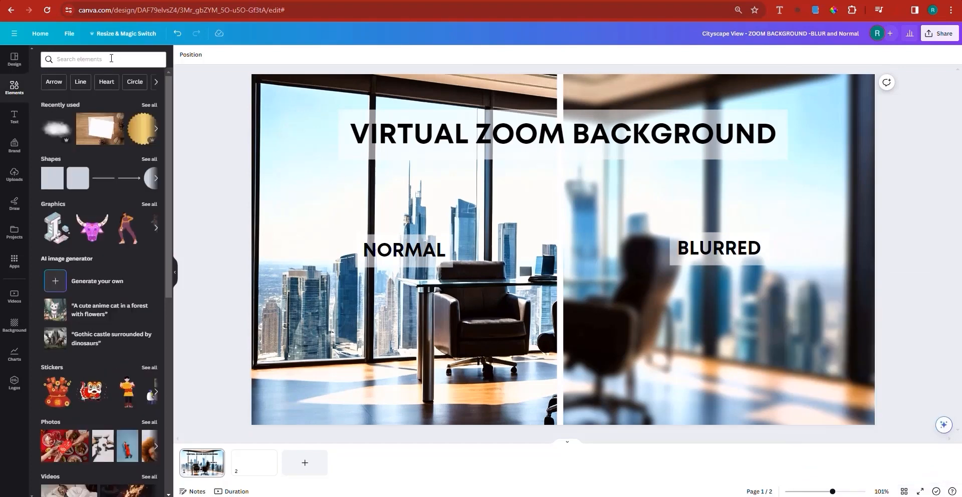
# Search Canva's elements for "FRAME" and show all results in the Frames category.
pyautogui.click(112, 58)
pyautogui.write('FRAME')
pyautogui.press('Return')
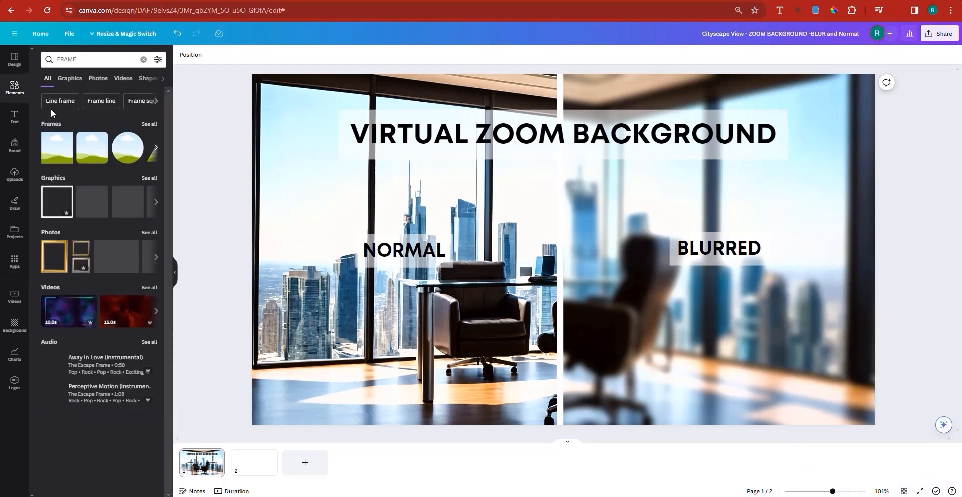
pyautogui.click(152, 124)
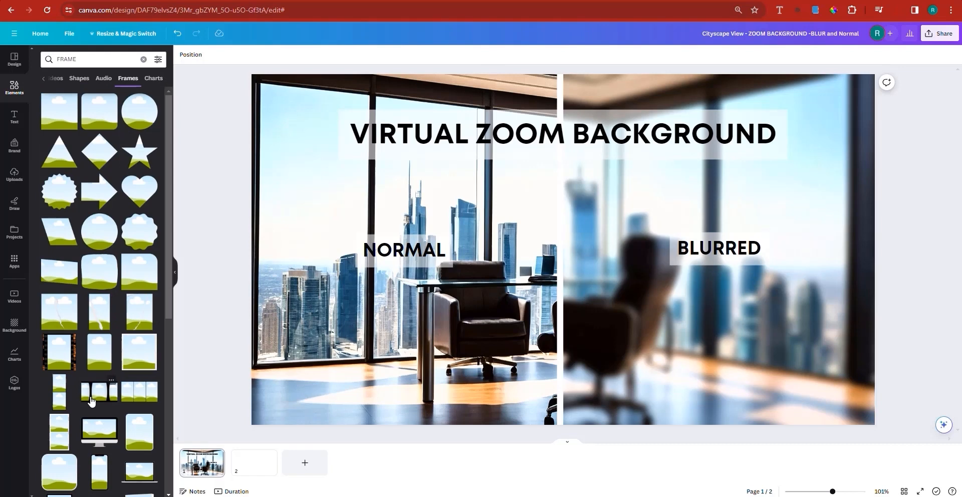
# Add the right-triangle frame to the page, align it to the lower-right corner, and enlarge it to about the full page height.
pyautogui.scroll(-5, 105, 386)
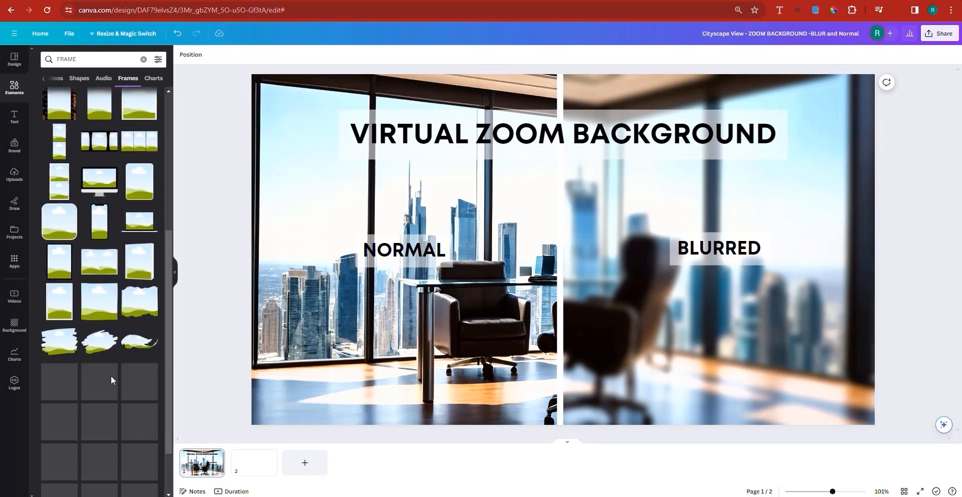
pyautogui.scroll(-1, 63, 369)
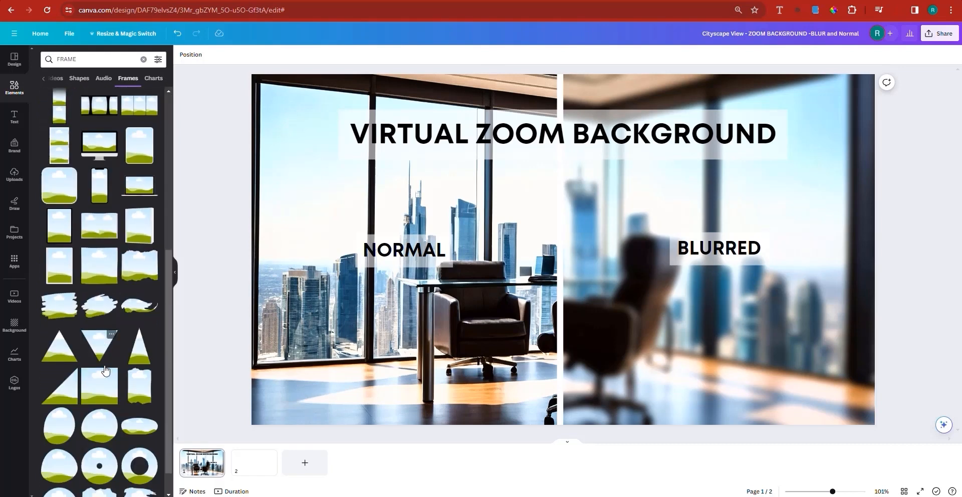
pyautogui.click(63, 370)
pyautogui.moveTo(606, 327); pyautogui.dragTo(785, 403)
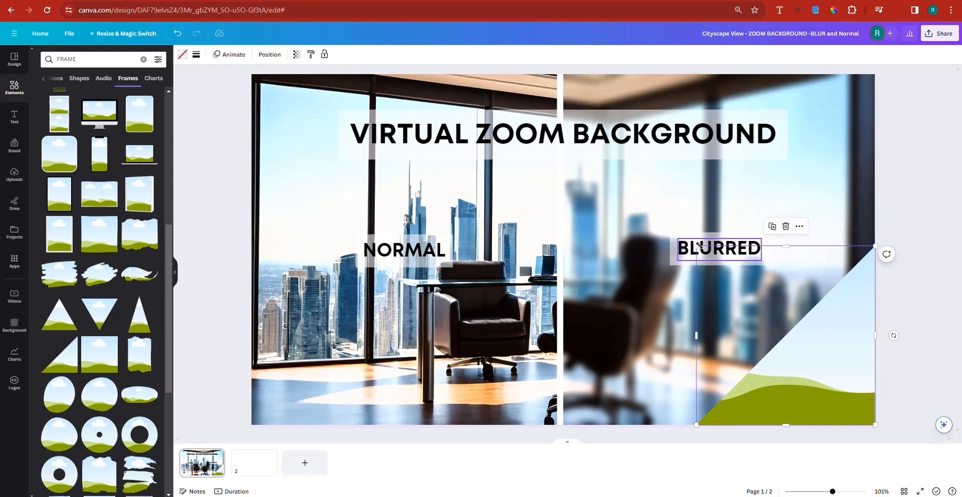
pyautogui.moveTo(696, 245); pyautogui.dragTo(446, 139)
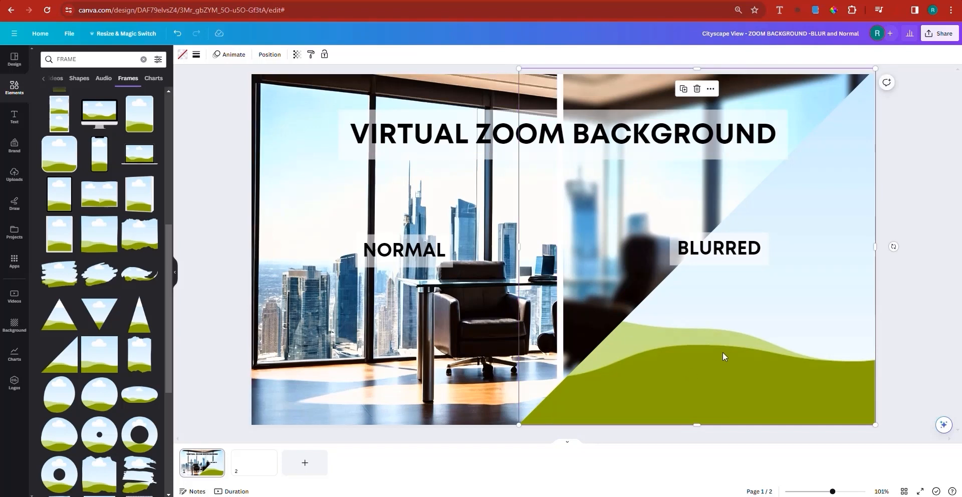